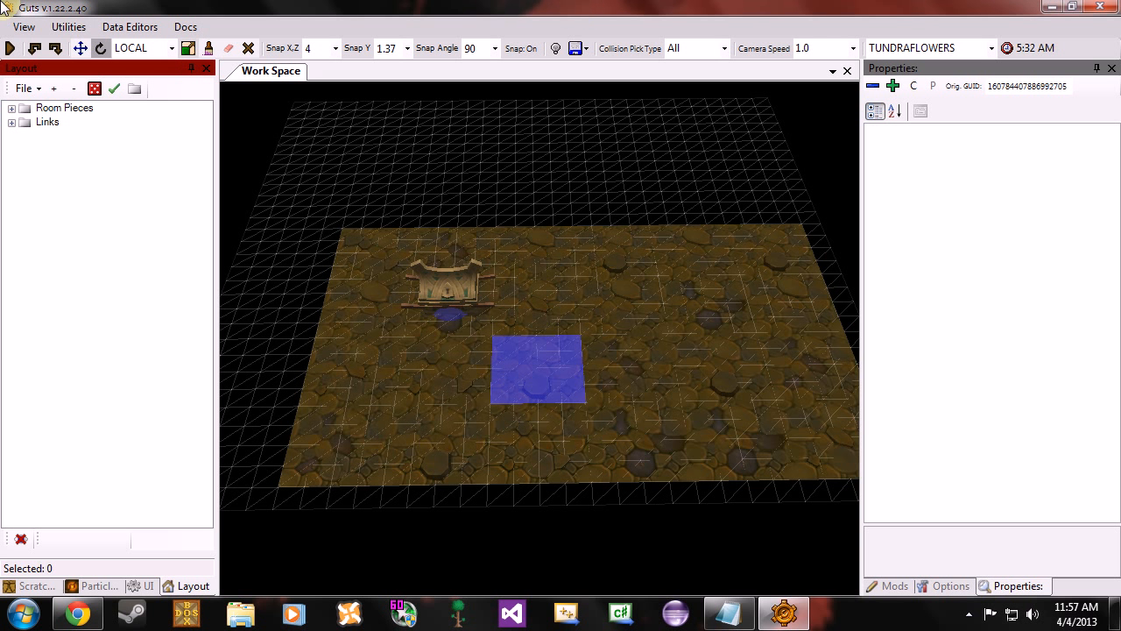
Add a CHEST_BOSS layout link to the room from the Props set of the Layout Link Palette.
click(23, 27)
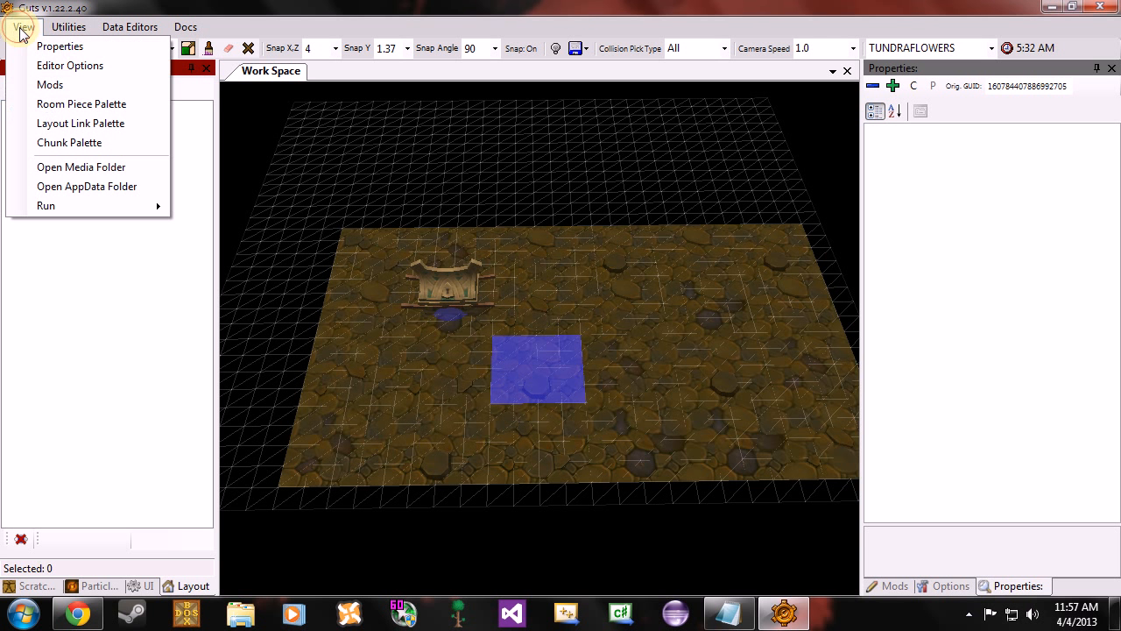
click(95, 123)
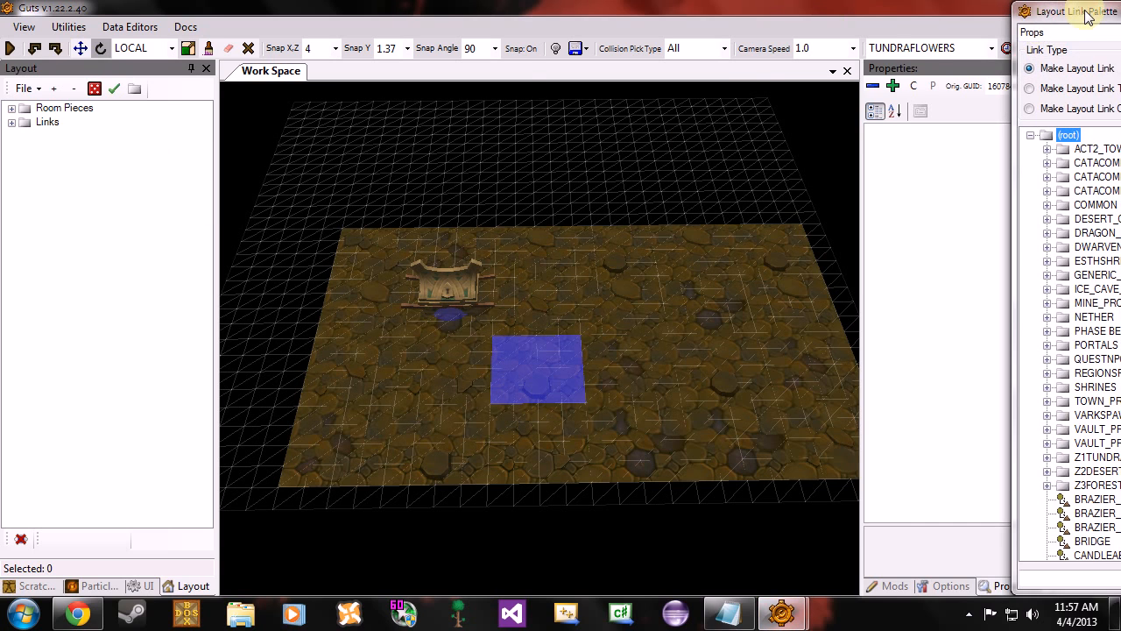
drag(1086, 17, 623, 17)
click(671, 442)
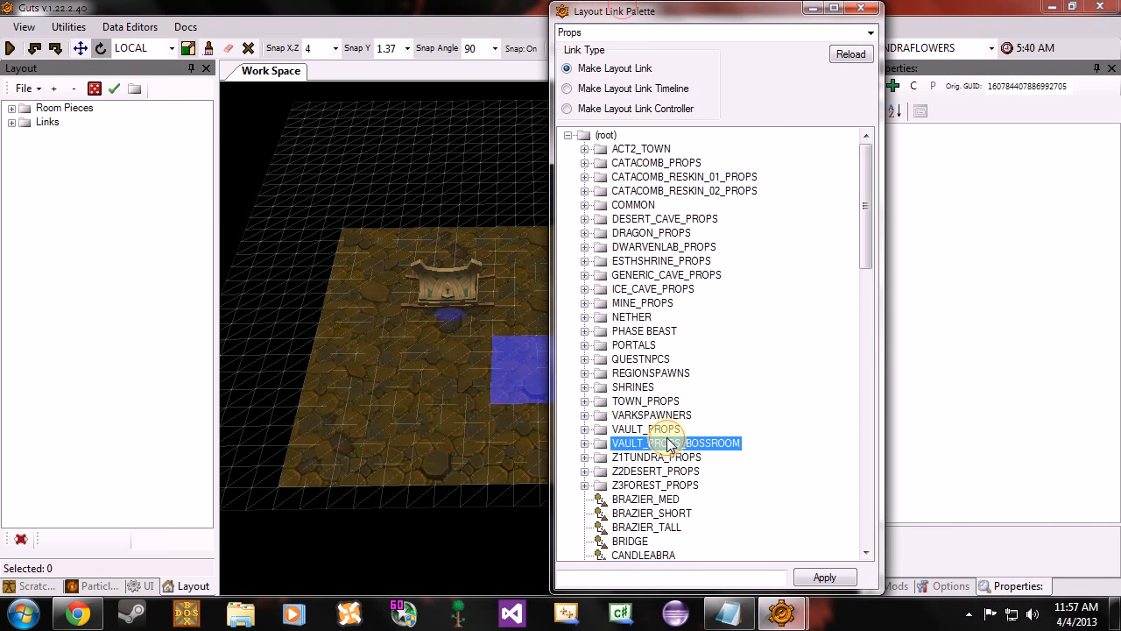
scroll(671, 443, down, 8)
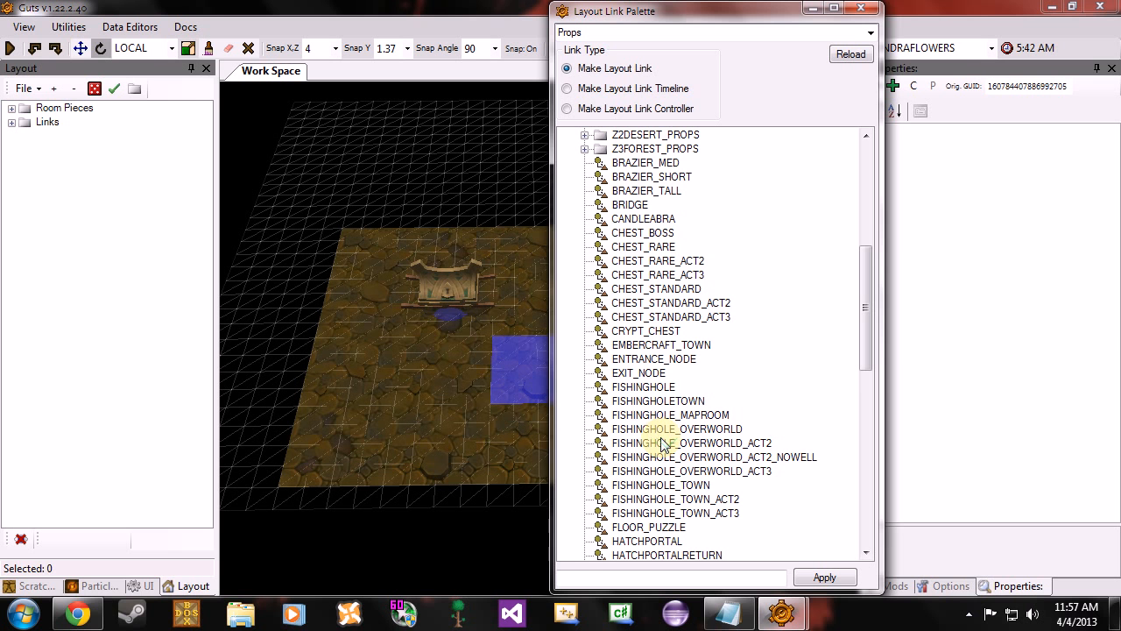
click(643, 234)
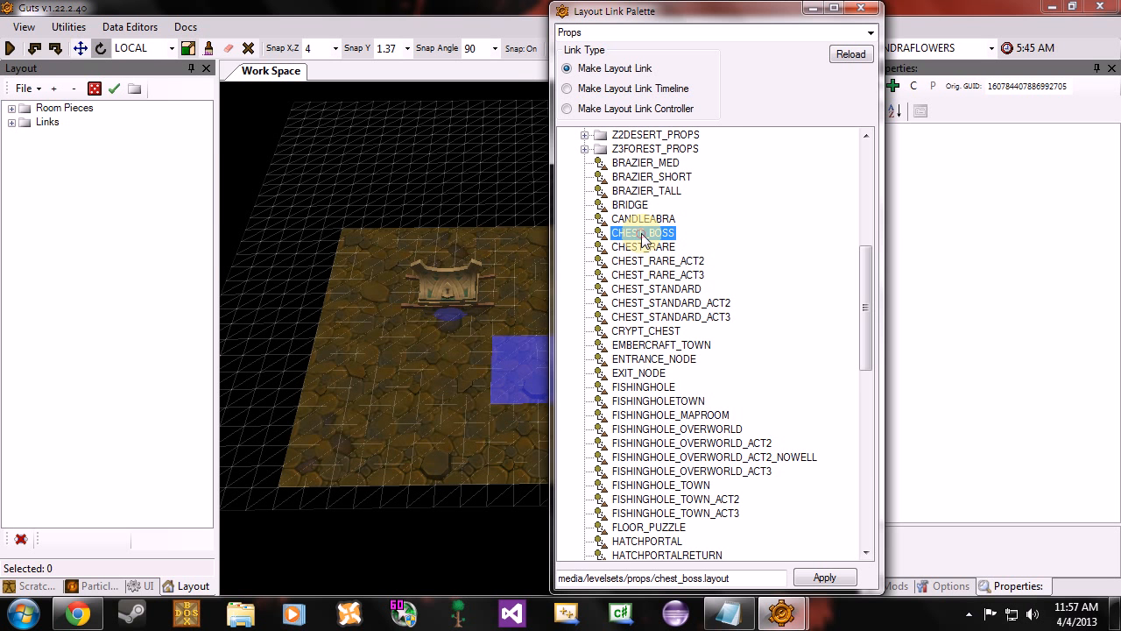
click(841, 574)
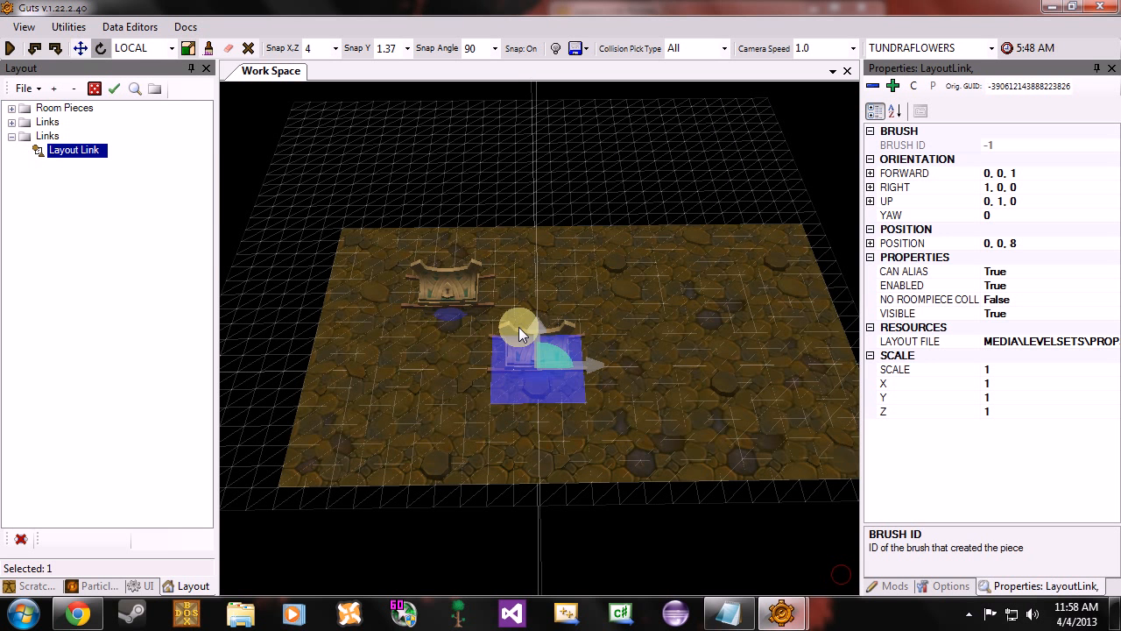
Examine the newly placed boss chest and its surrounding floor up close from several angles.
scroll(514, 339, up, 5)
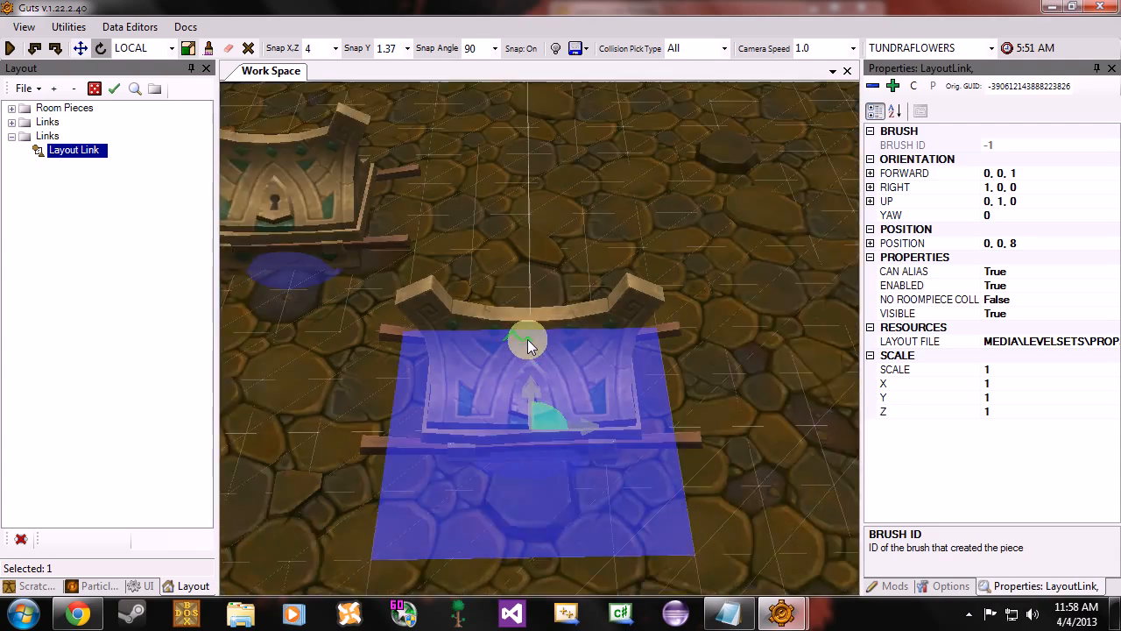
right_drag(511, 293, 481, 302)
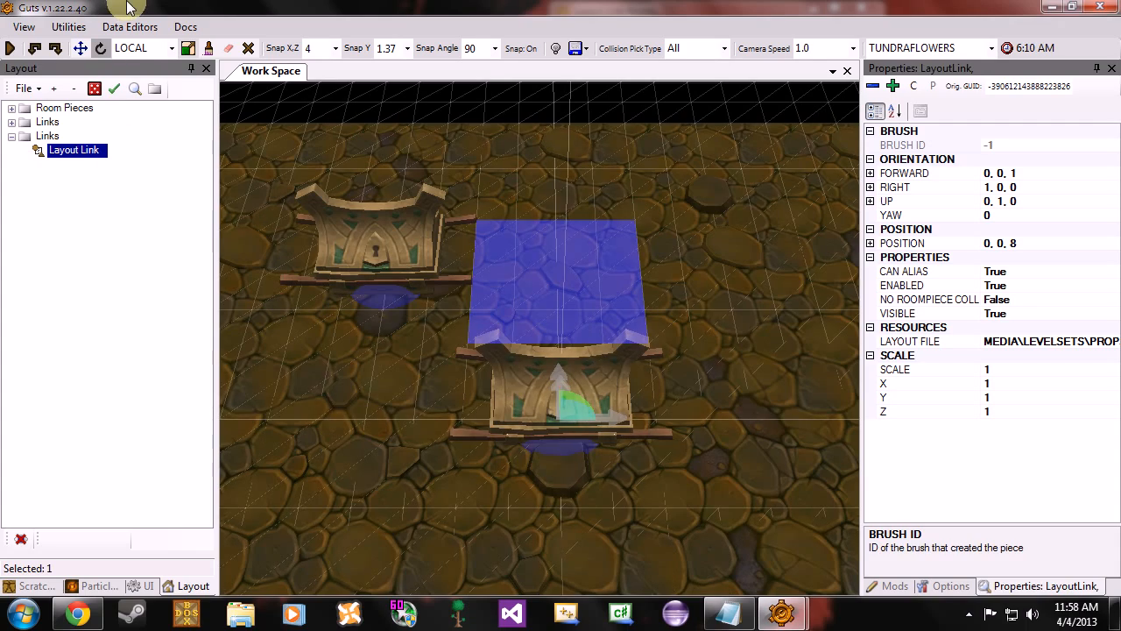
right_drag(640, 207, 652, 387)
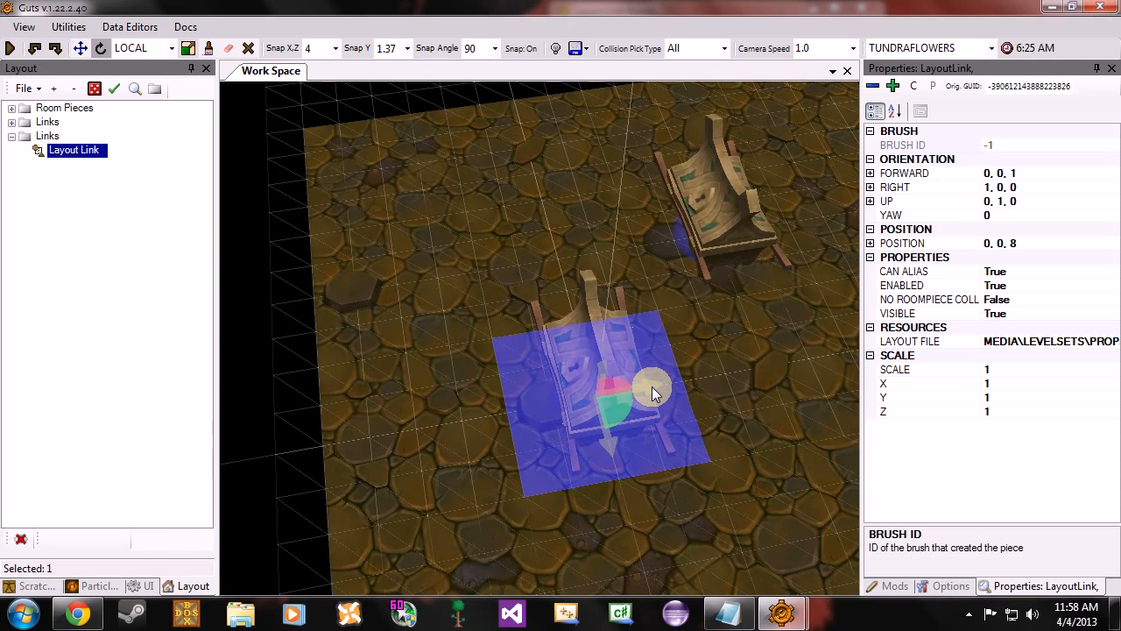
middle_drag(652, 386, 536, 384)
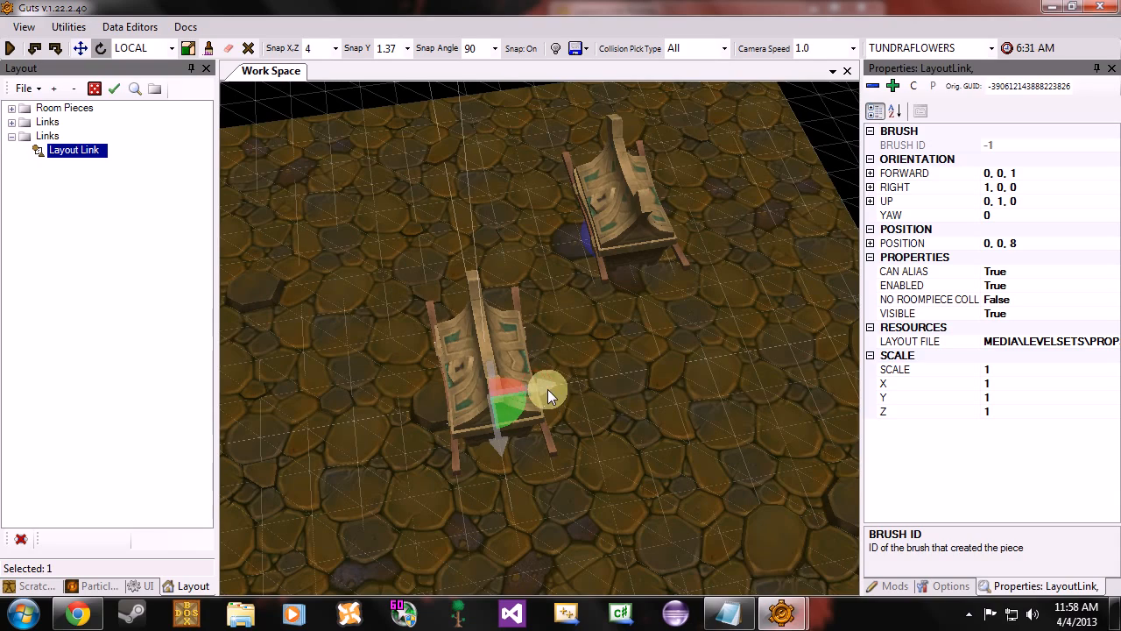
scroll(509, 371, up, 2)
right_drag(510, 374, 479, 398)
key(w)
key(d)
key(a)
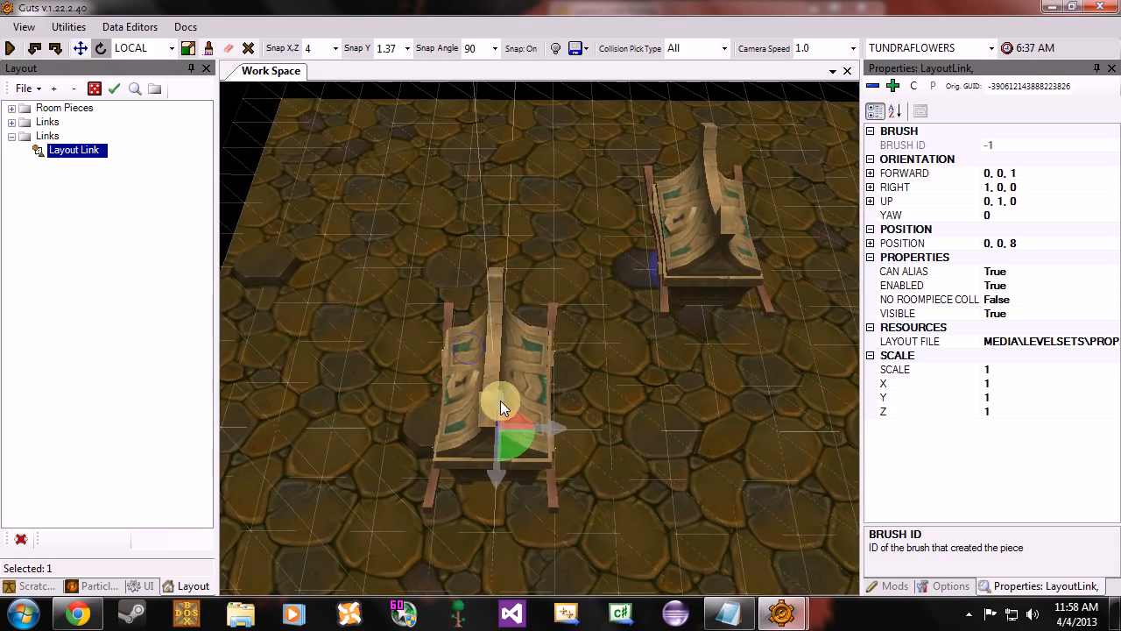
Select the new chest's layout link, collapse the room pieces group, and activate Edit Position.
click(601, 427)
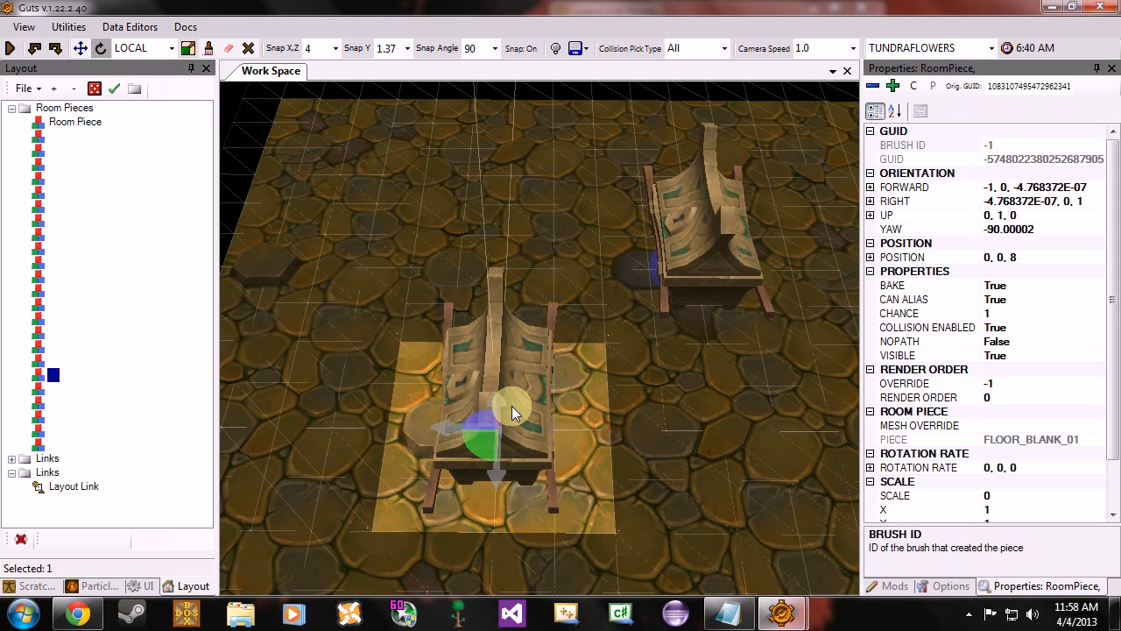
click(510, 406)
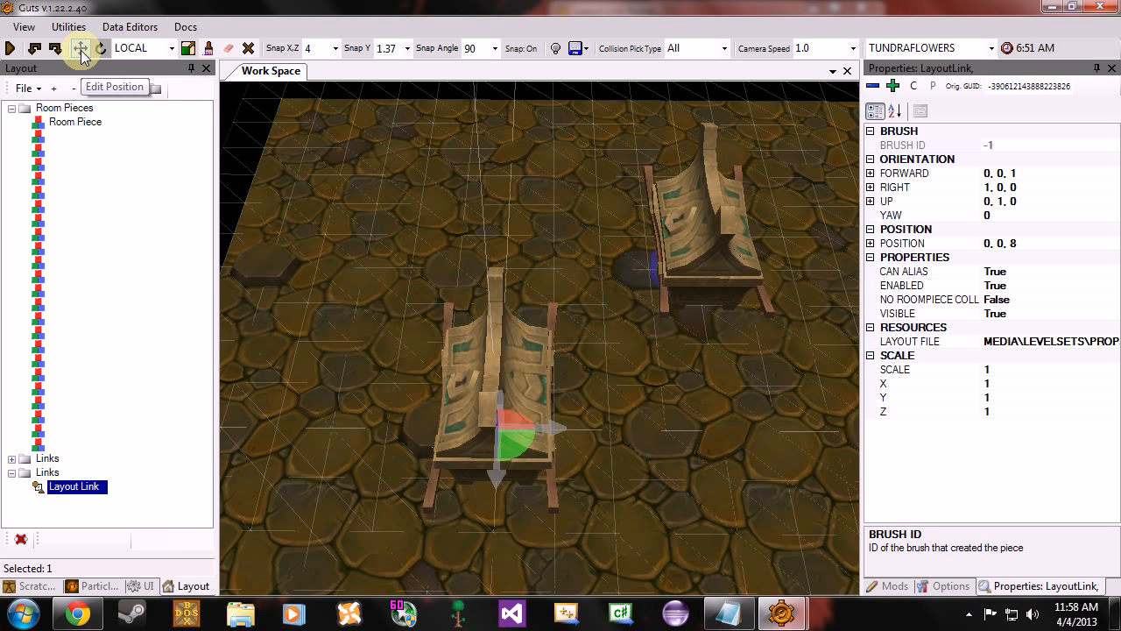
click(12, 108)
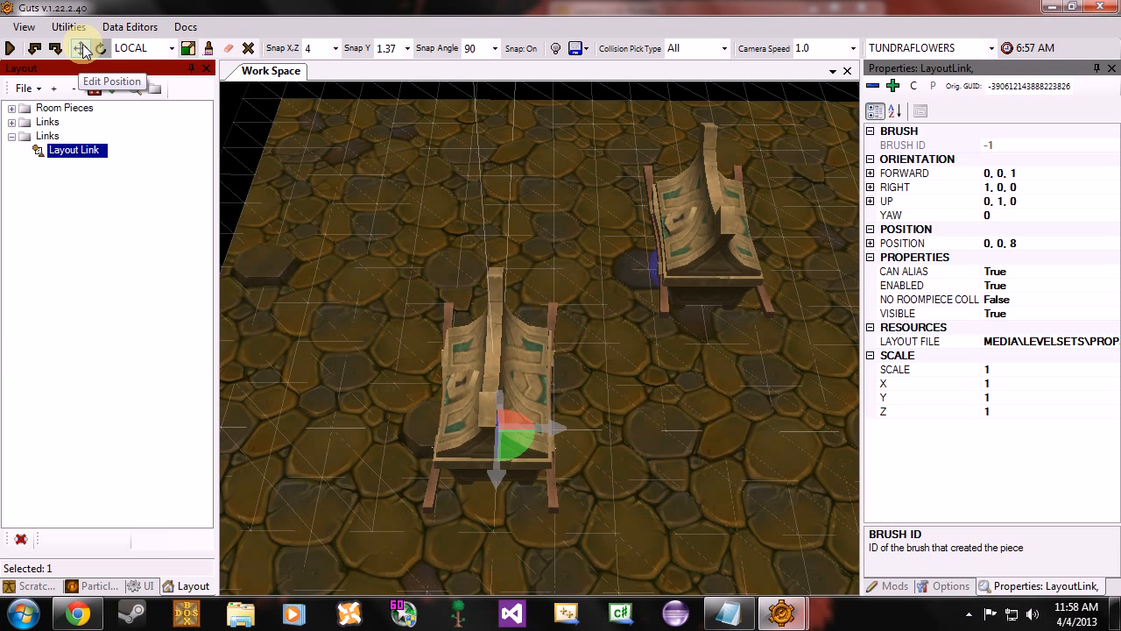
click(81, 49)
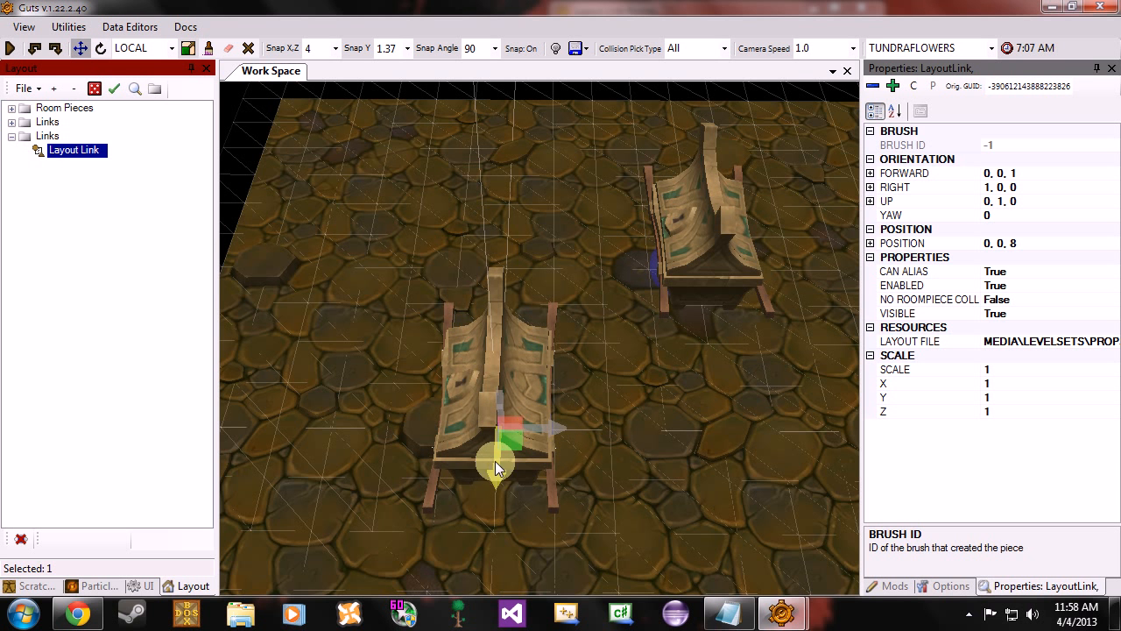
Try sliding the new chest along a single horizontal axis of its position gizmo.
right_drag(576, 343, 475, 375)
key(d)
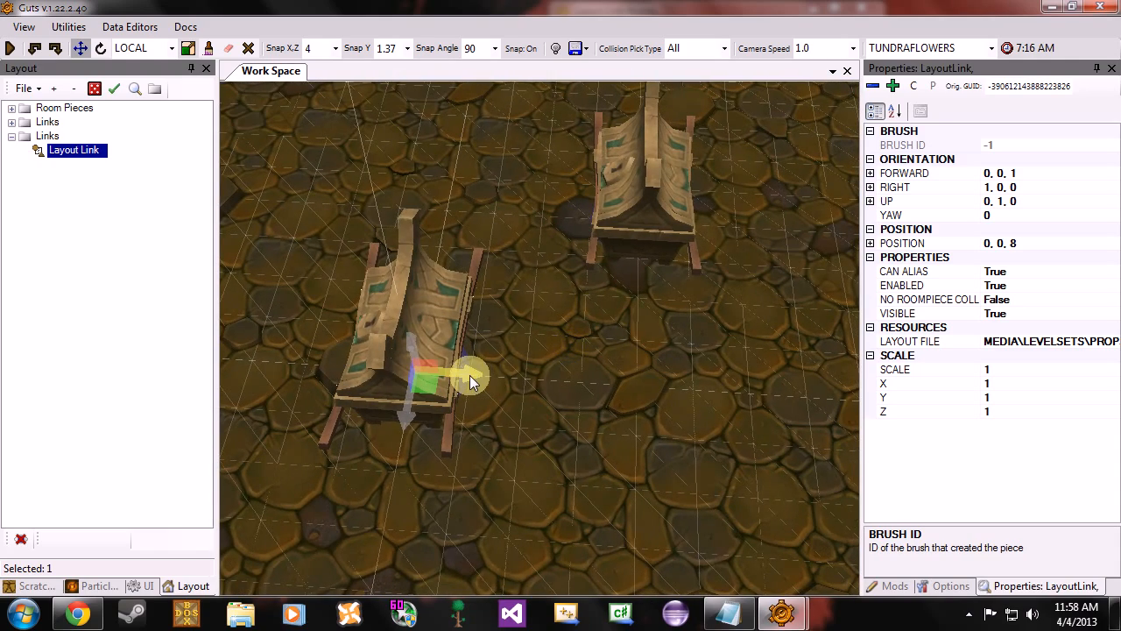
scroll(470, 376, down, 4)
middle_drag(469, 375, 555, 292)
scroll(524, 377, up, 4)
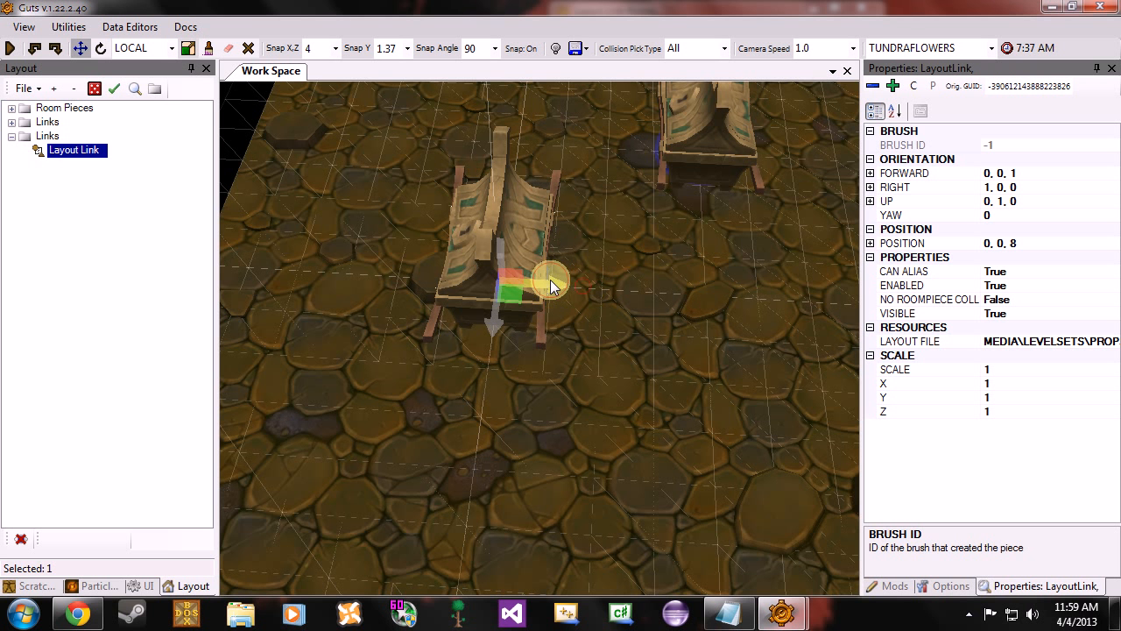
drag(573, 285, 630, 294)
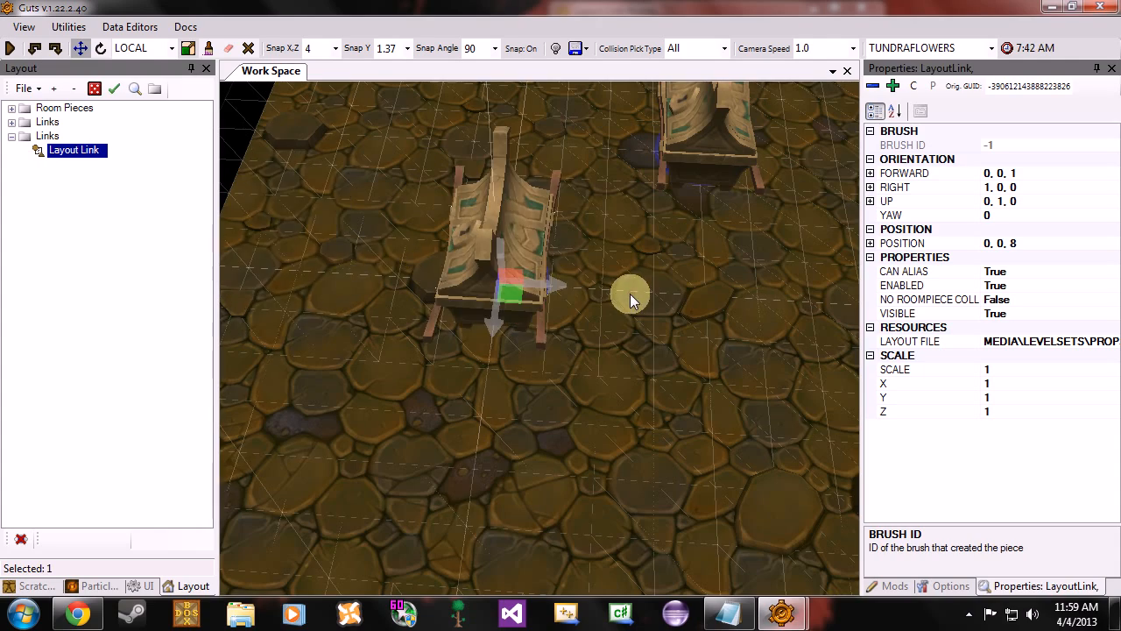
Try moving the new chest across the floor with the gizmo's horizontal plane handle and axis arrows.
scroll(630, 293, down, 3)
right_drag(629, 291, 515, 241)
key(s)
key(d)
drag(398, 316, 451, 318)
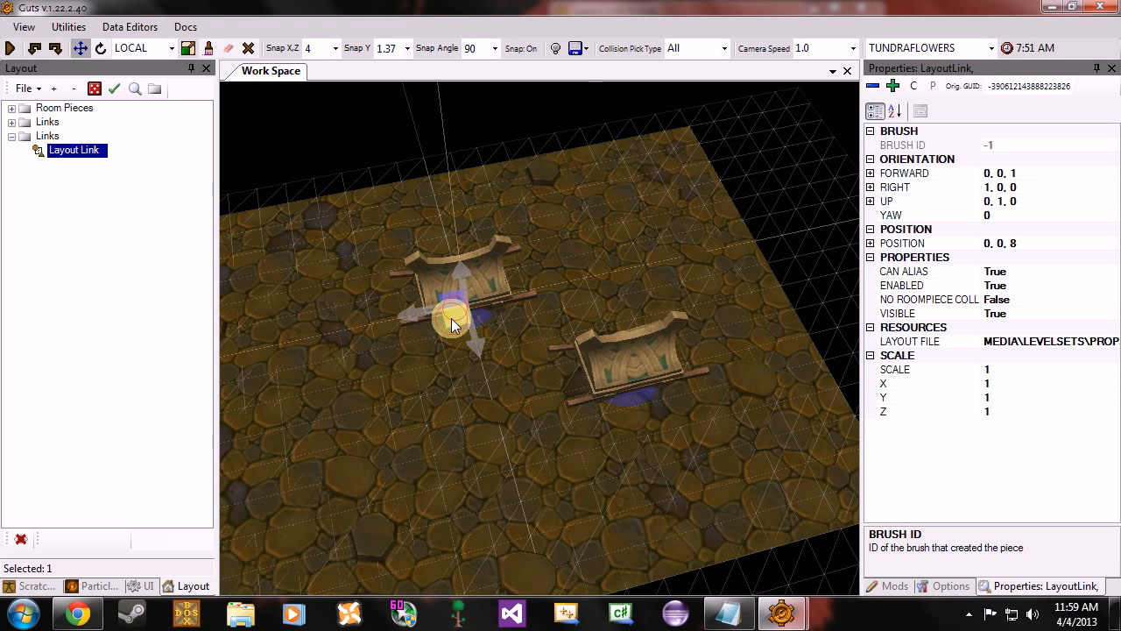
drag(397, 377, 467, 333)
scroll(467, 332, up, 1)
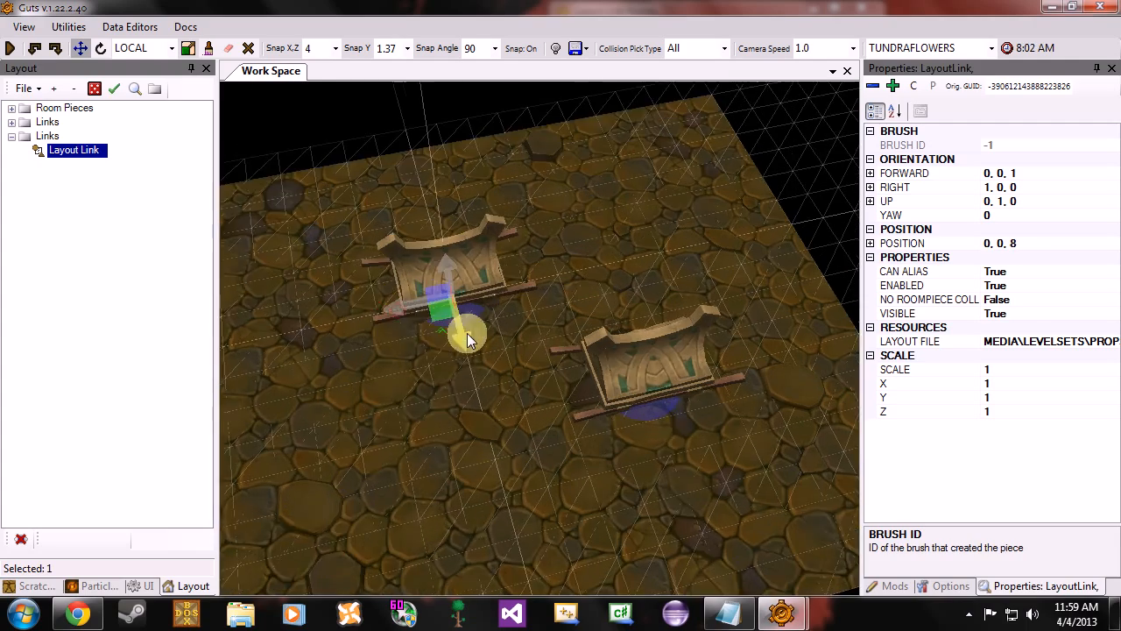
Raise the new chest above the floor to a height of 1.375, then lower it back to 0.
middle_drag(467, 333, 508, 334)
drag(508, 334, 578, 480)
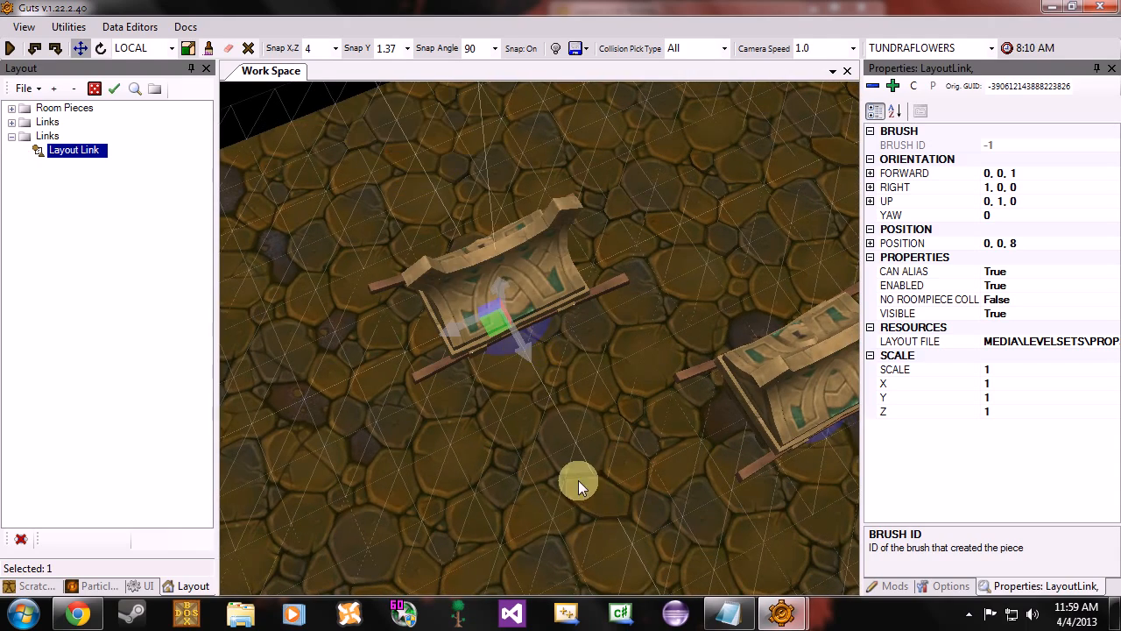
middle_drag(504, 262, 628, 325)
drag(627, 325, 676, 215)
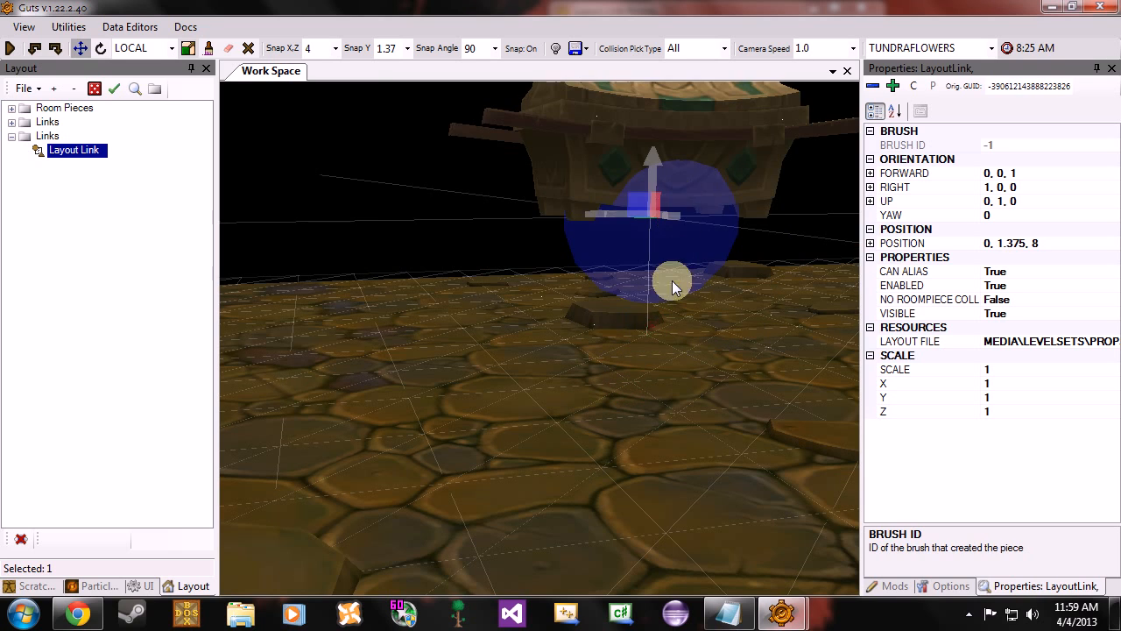
drag(672, 280, 670, 372)
middle_drag(670, 372, 678, 192)
scroll(678, 182, up, 3)
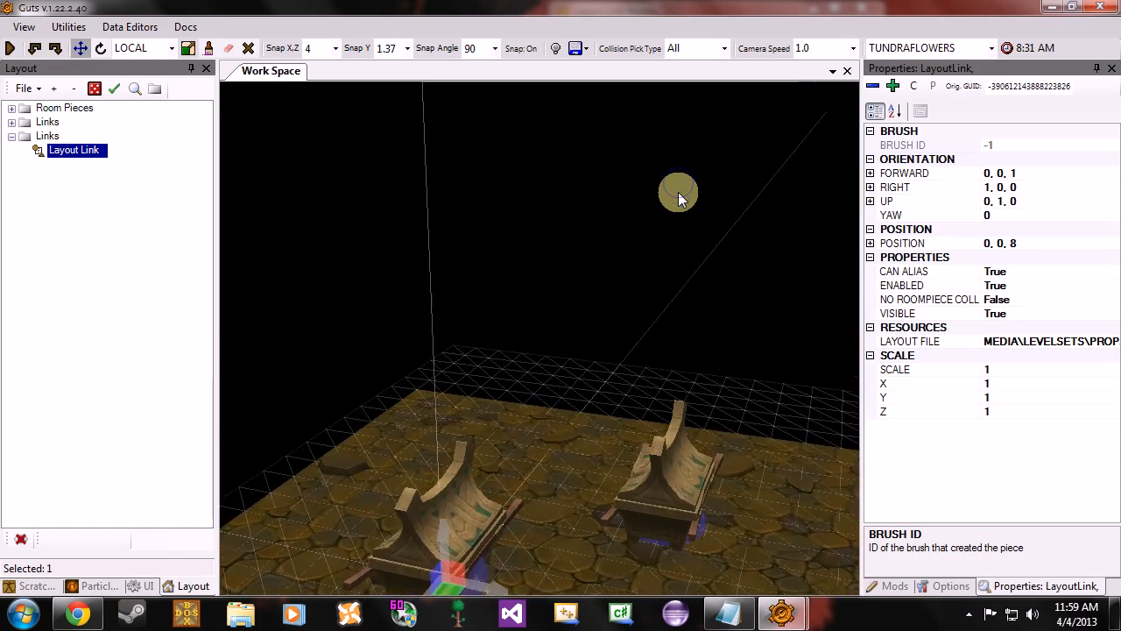
Switch the selected chest from position editing to rotation editing.
right_drag(678, 192, 571, 290)
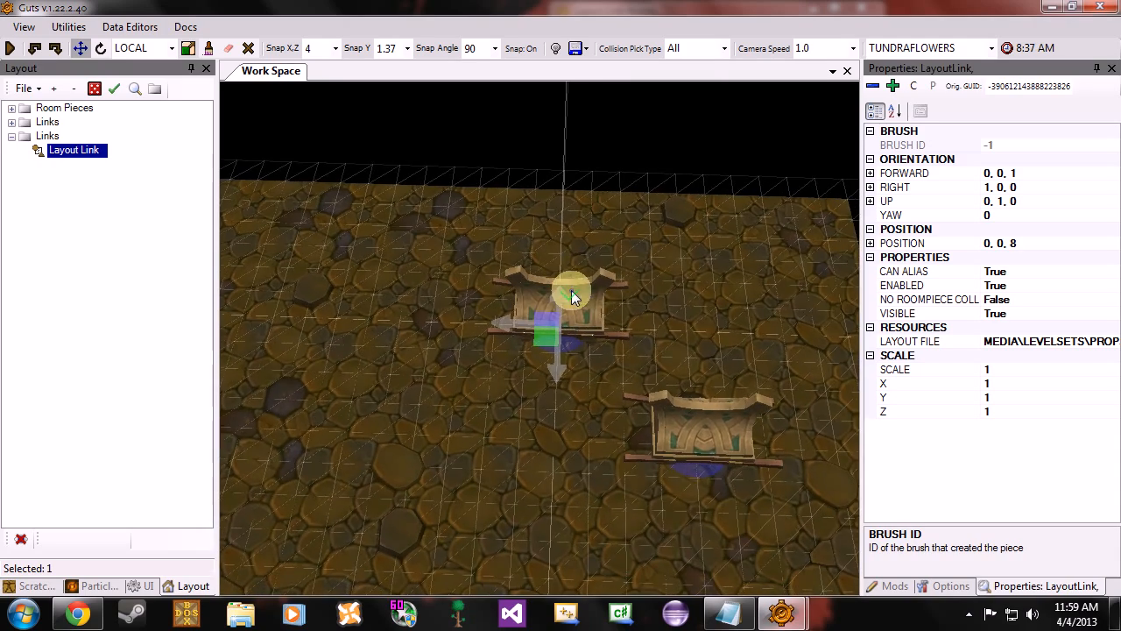
click(77, 54)
right_drag(747, 300, 593, 219)
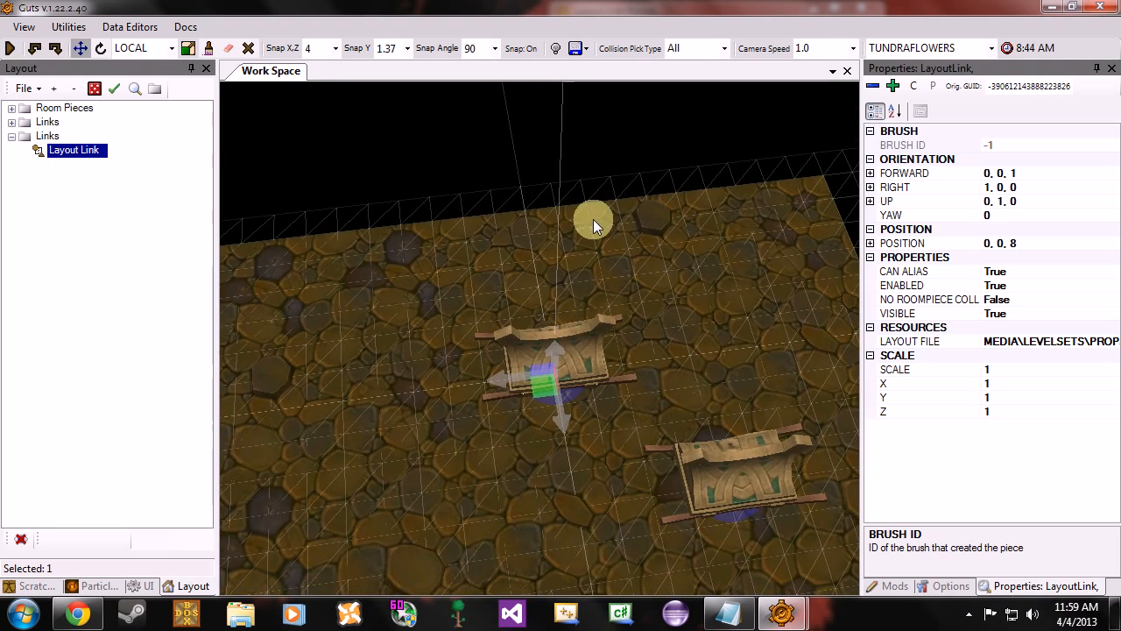
click(100, 50)
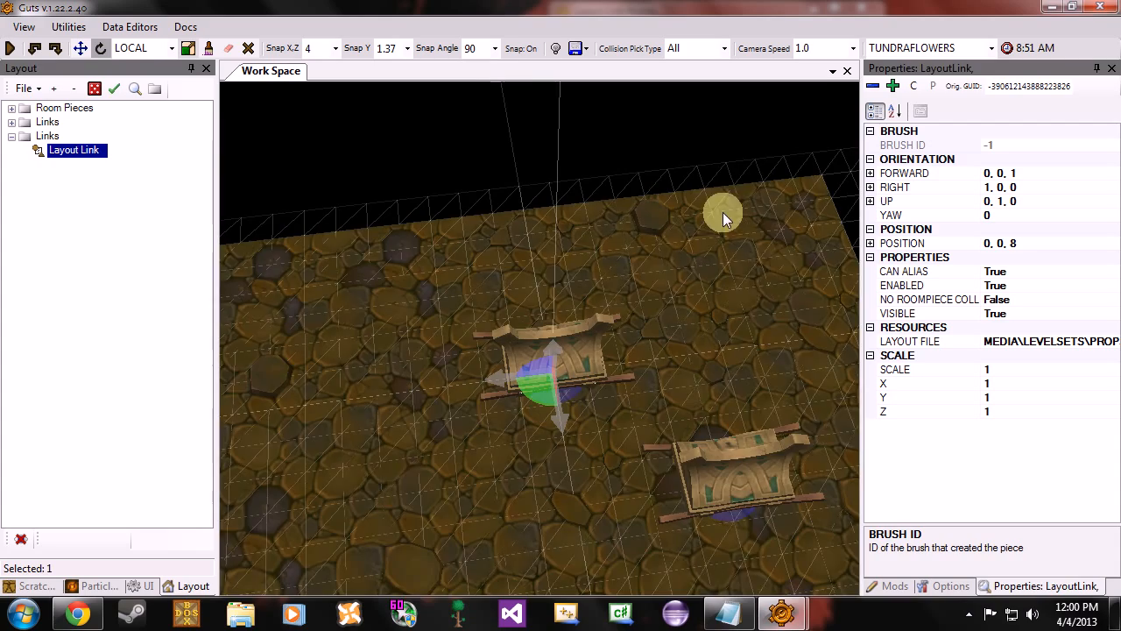
Rotate the new chest about its vertical axis and return it to its original facing.
right_drag(723, 213, 707, 214)
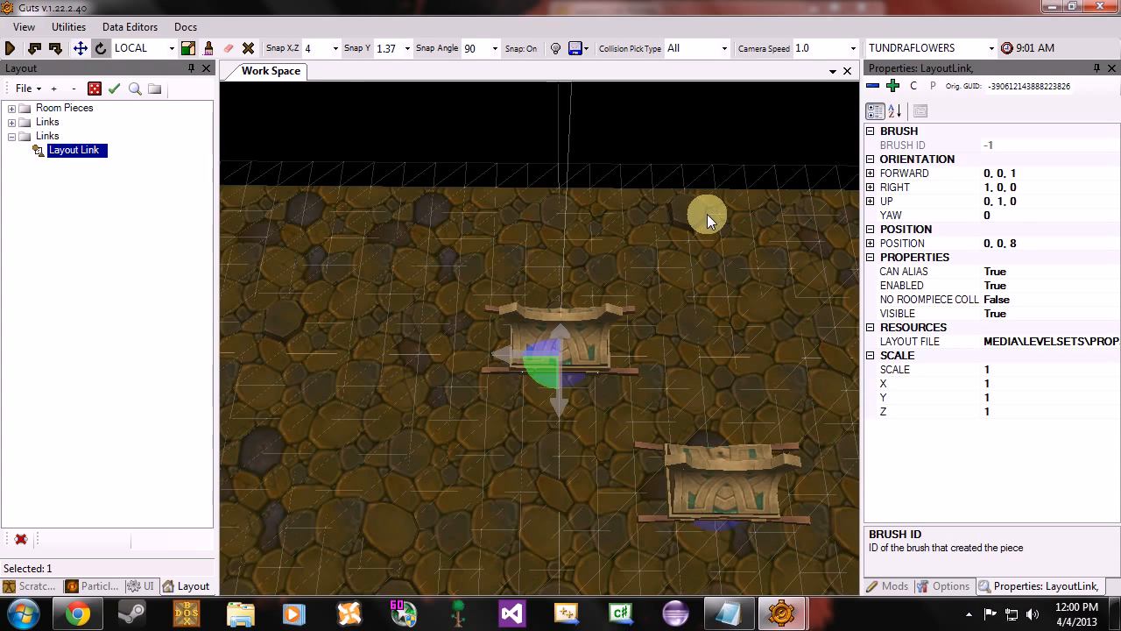
scroll(689, 230, up, 2)
scroll(678, 226, down, 1)
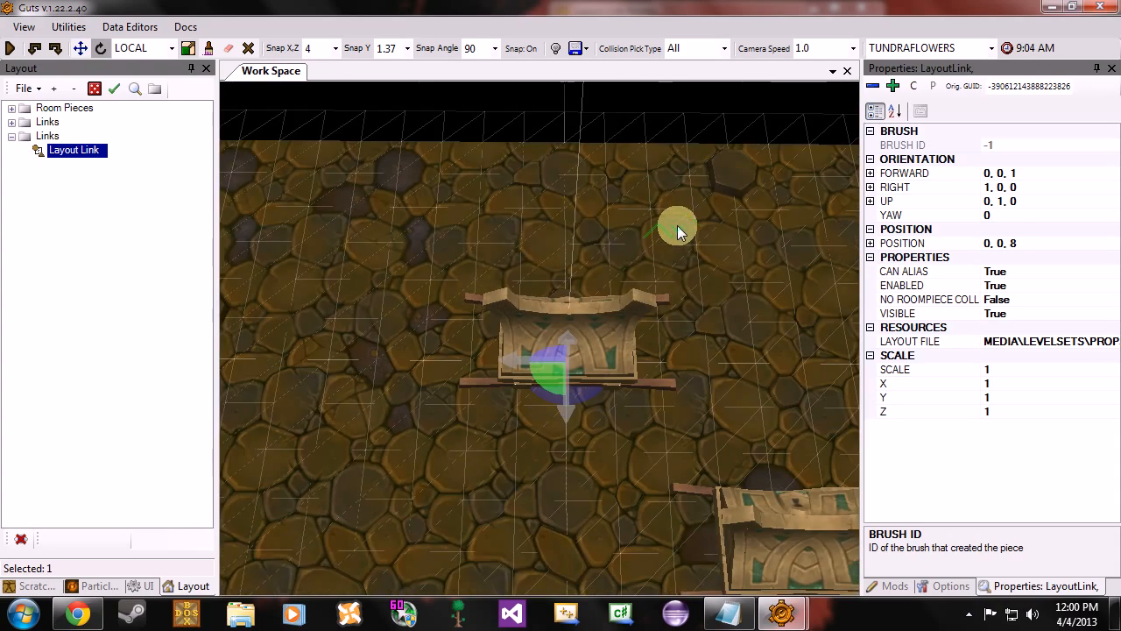
right_drag(640, 211, 660, 233)
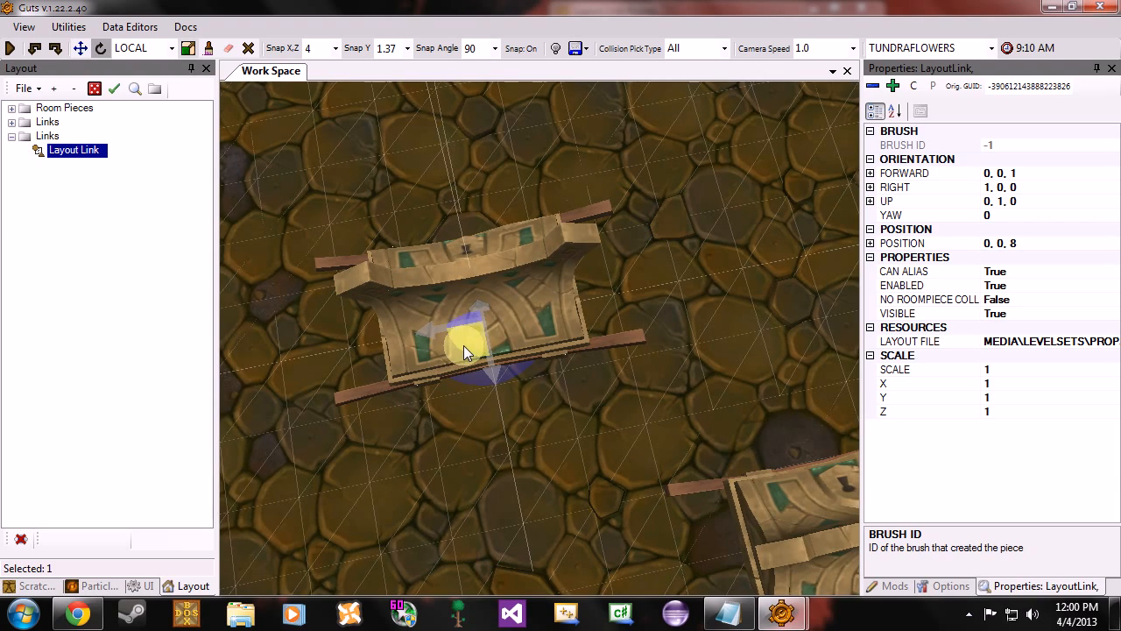
scroll(463, 345, up, 2)
scroll(419, 342, down, 3)
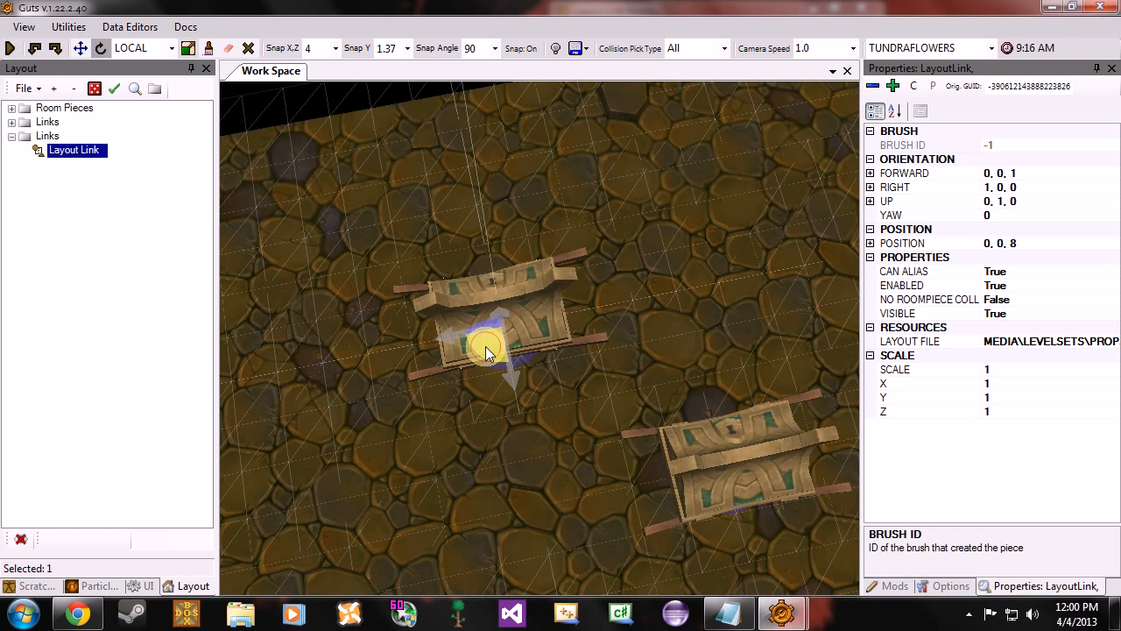
drag(459, 325, 493, 345)
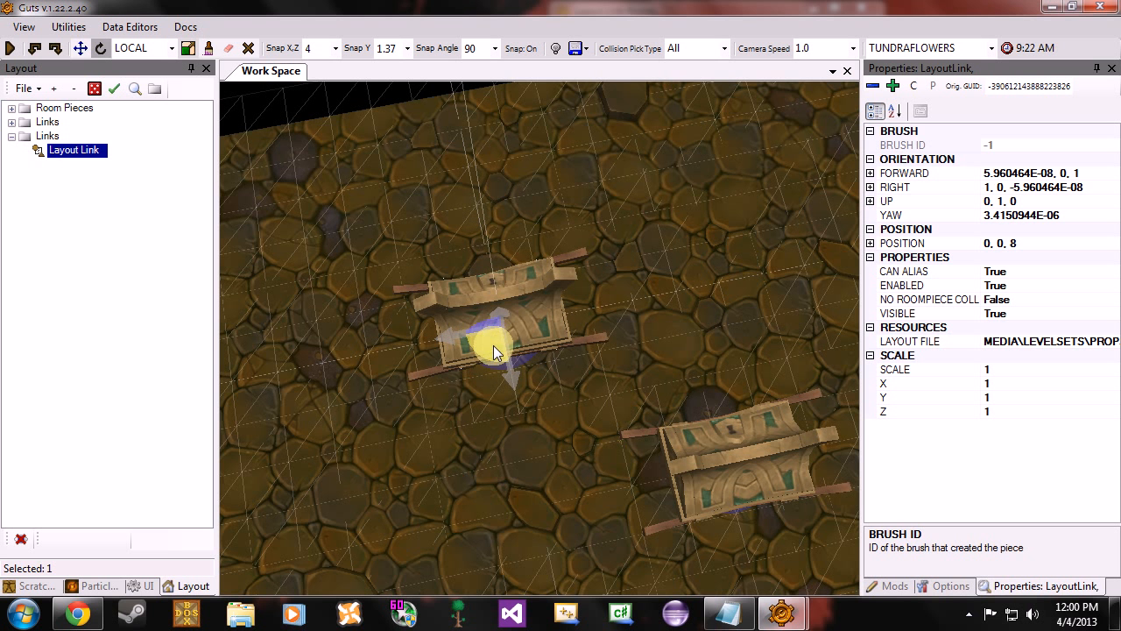
Examine the selected chest's rotation gizmo and its coloured plane handles from several angles.
scroll(504, 325, up, 2)
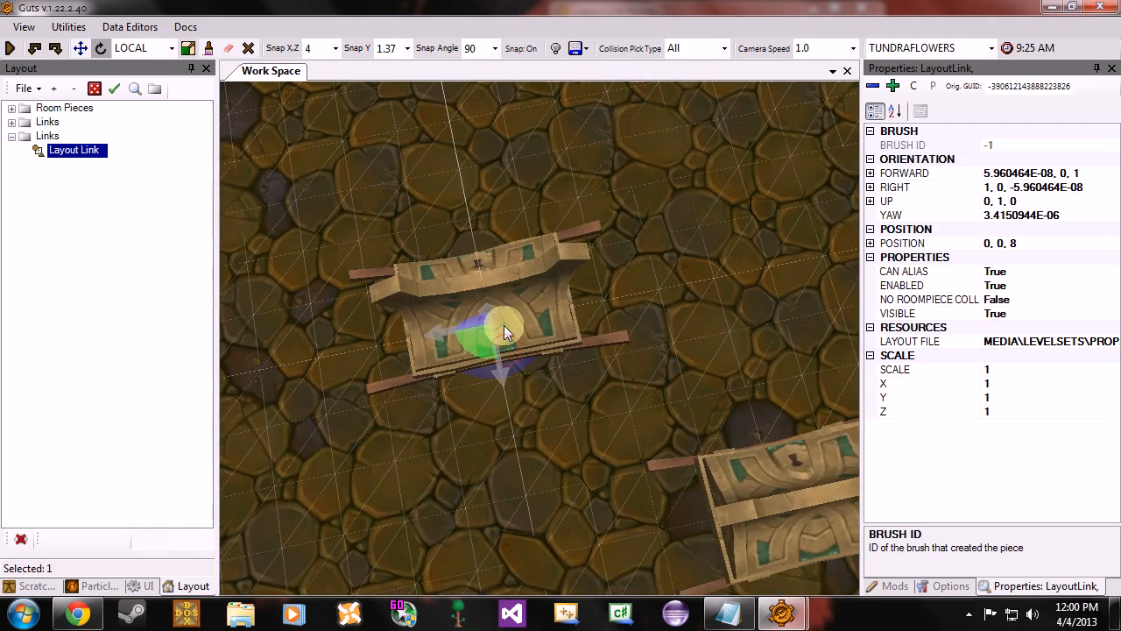
middle_drag(514, 314, 513, 294)
right_drag(514, 294, 552, 291)
middle_drag(548, 309, 412, 325)
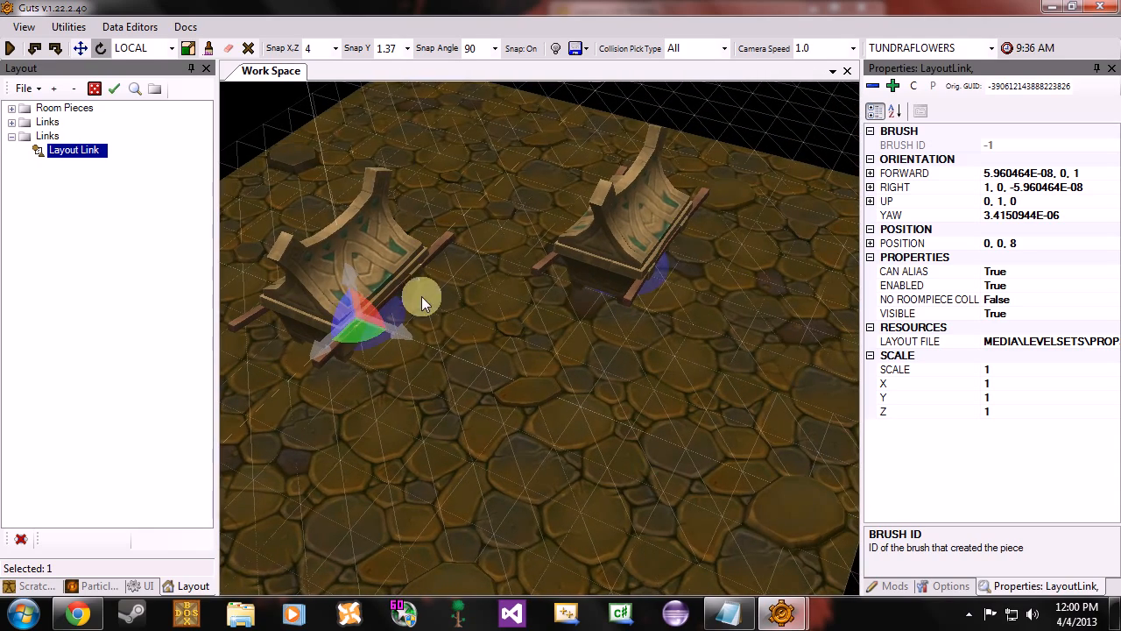
right_drag(422, 296, 382, 292)
right_drag(503, 319, 558, 307)
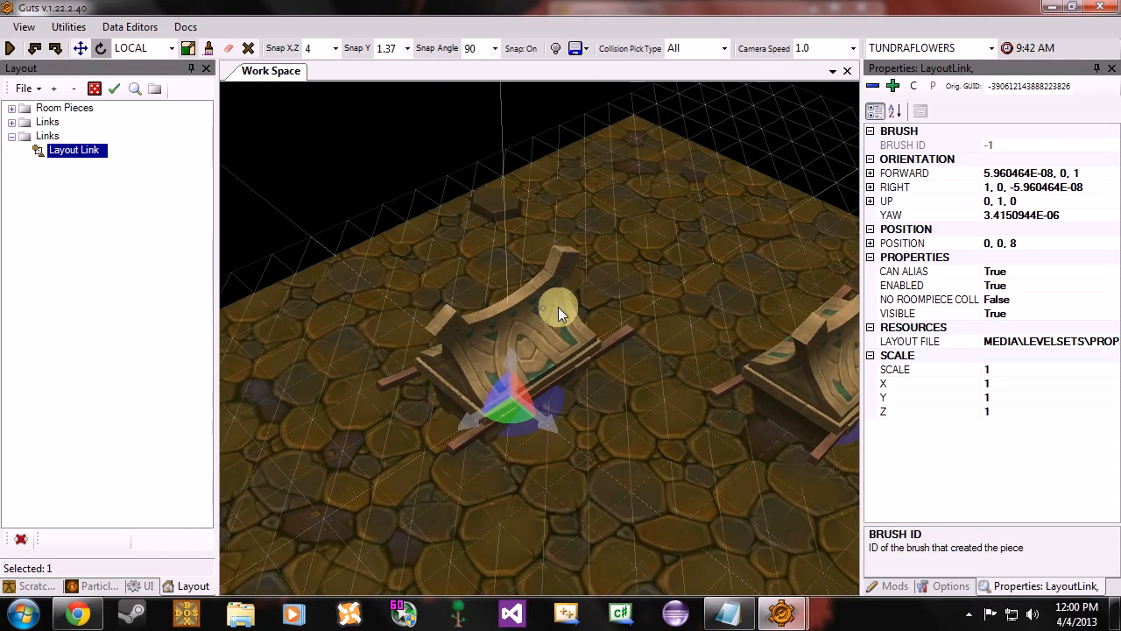
right_drag(459, 368, 487, 338)
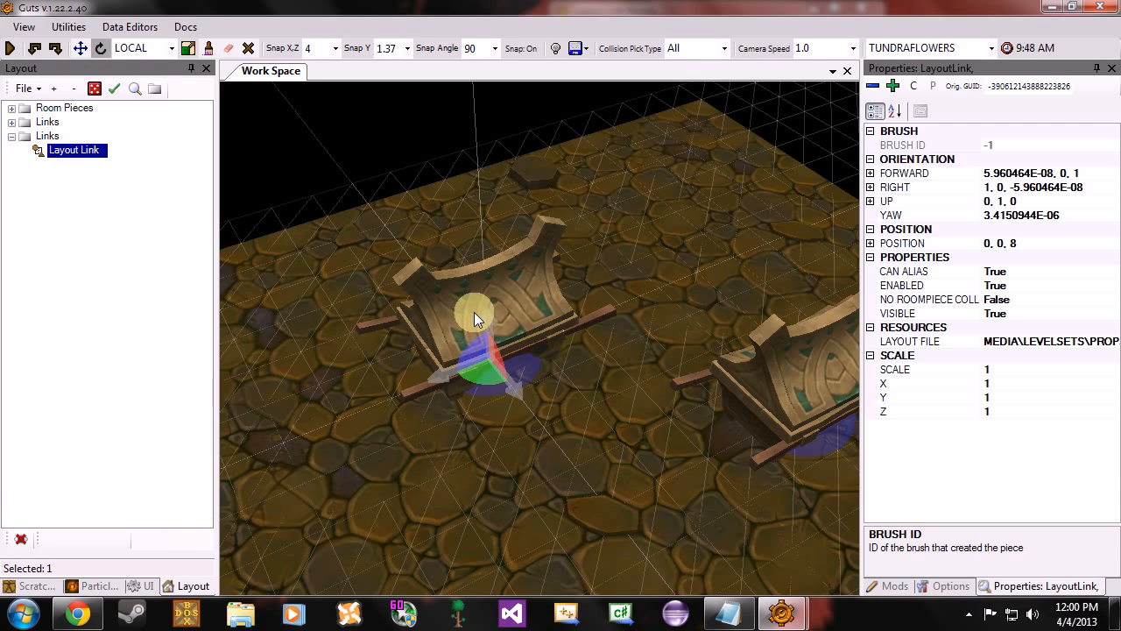
Inspect the selected chest's rotation gizmo handles from the side and from the front.
right_drag(465, 291, 607, 419)
drag(607, 414, 603, 382)
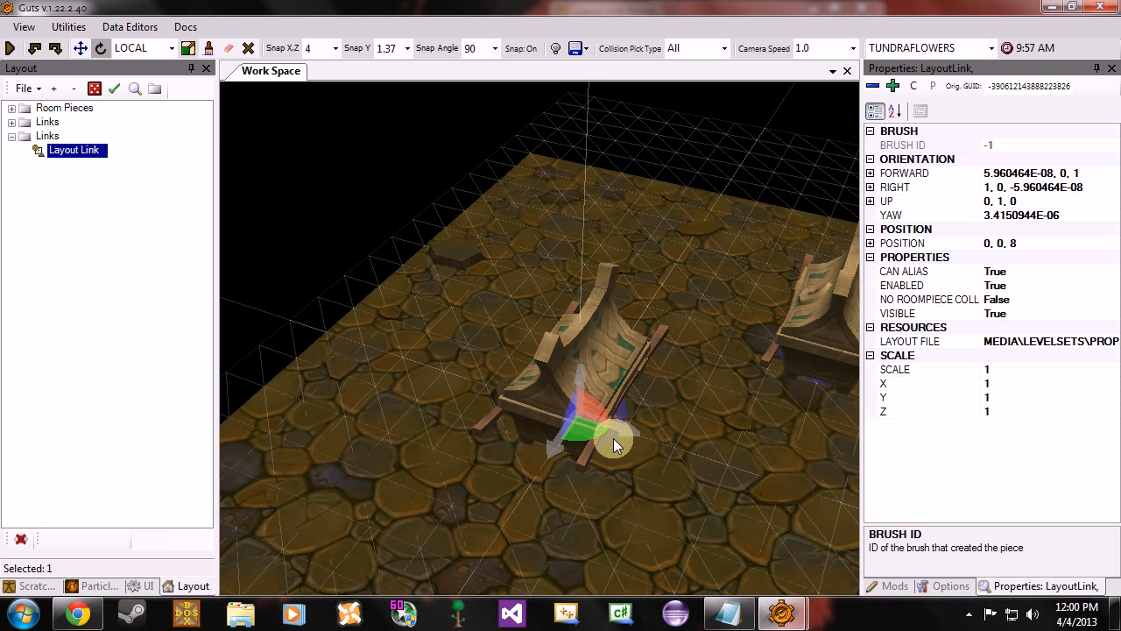
drag(613, 438, 620, 460)
right_drag(697, 218, 668, 217)
right_drag(598, 207, 589, 203)
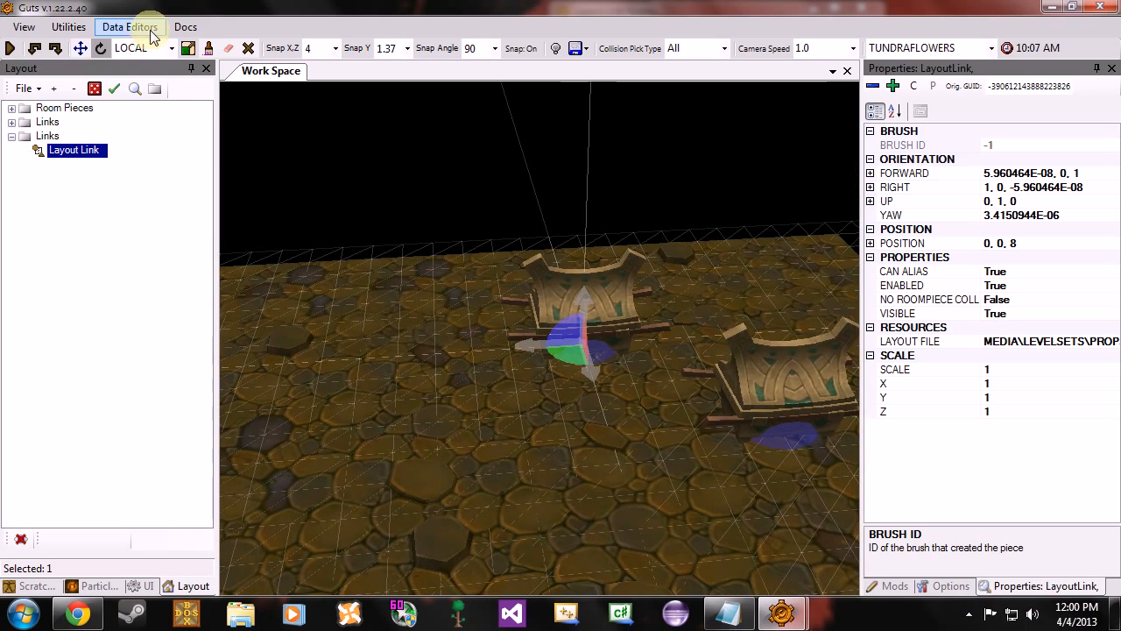
Toggle the gizmo's coordinate space between LOCAL and WORLD, leaving it set to WORLD.
click(174, 48)
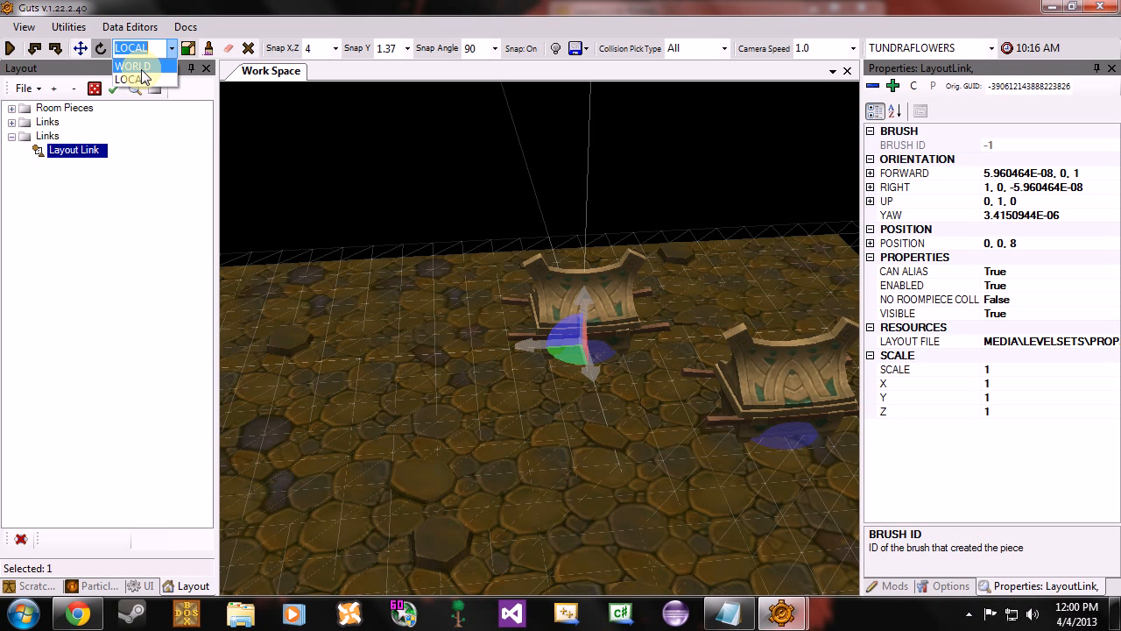
click(133, 67)
click(174, 48)
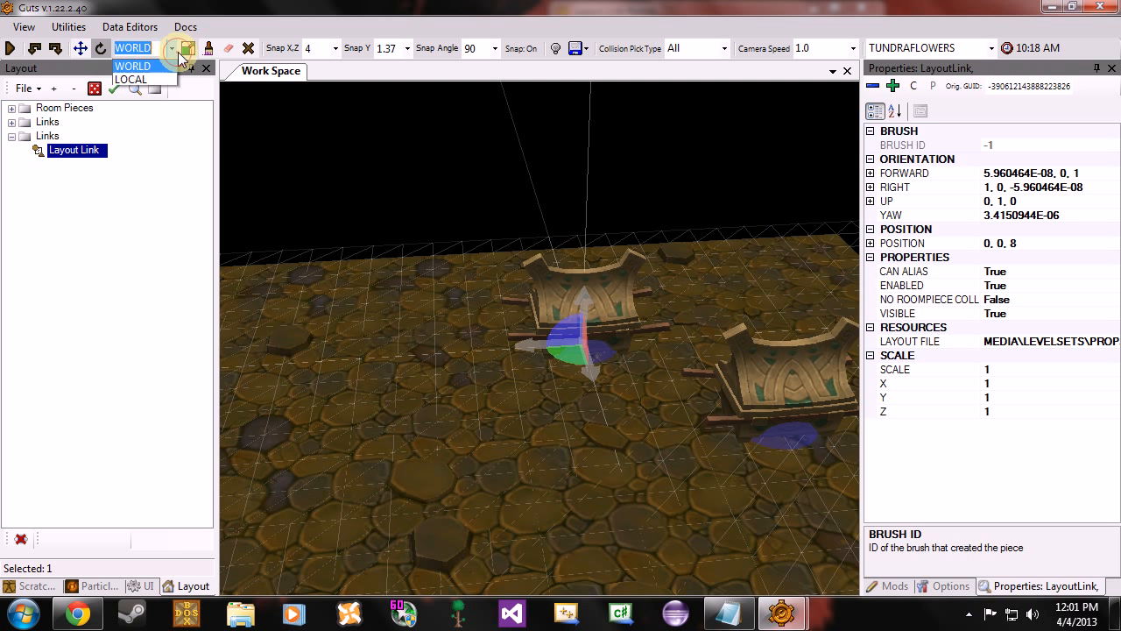
click(171, 48)
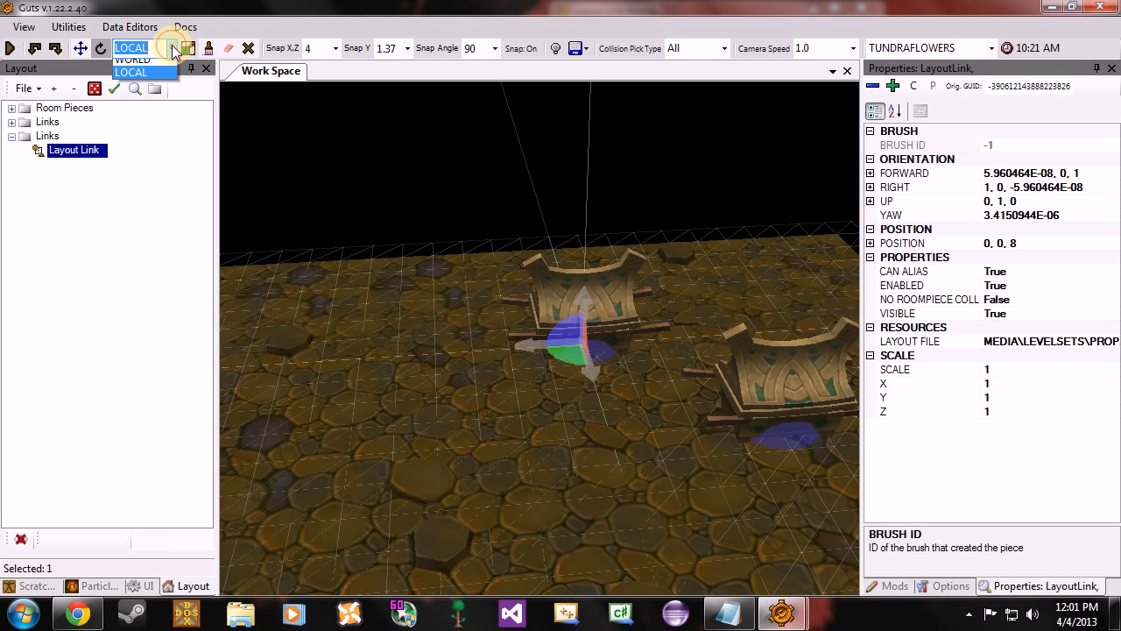
click(134, 66)
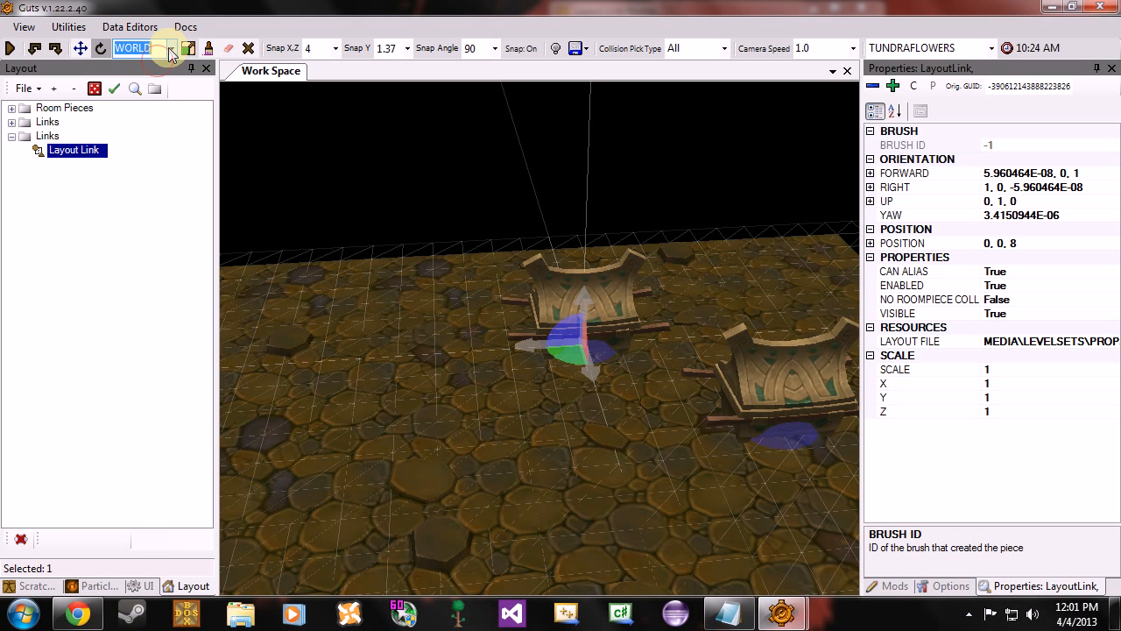
click(171, 49)
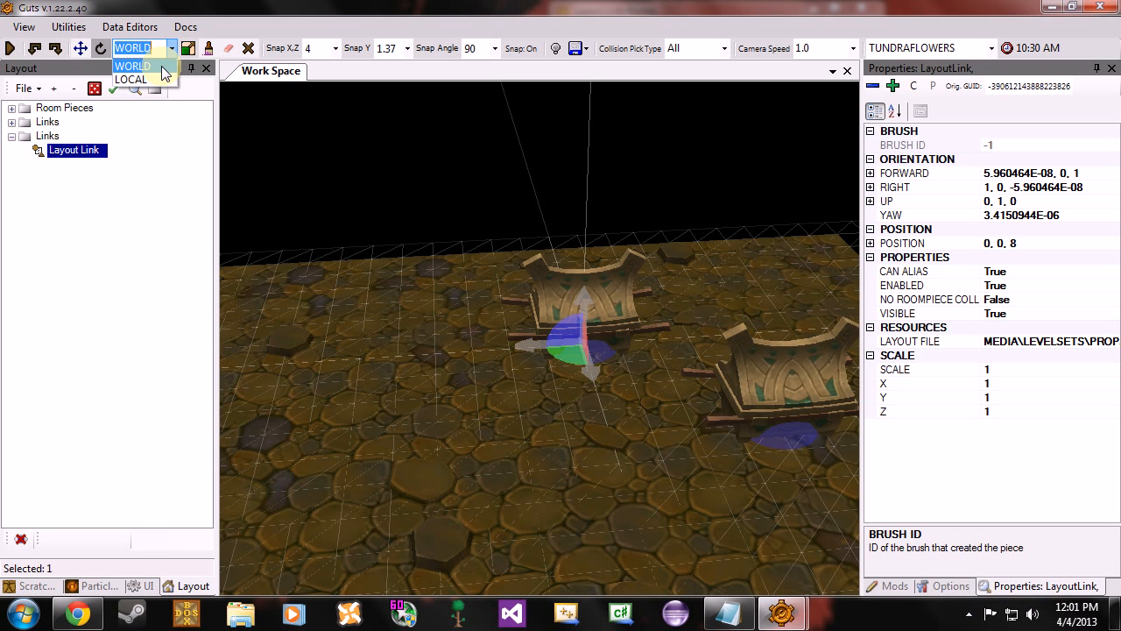
click(163, 70)
click(171, 48)
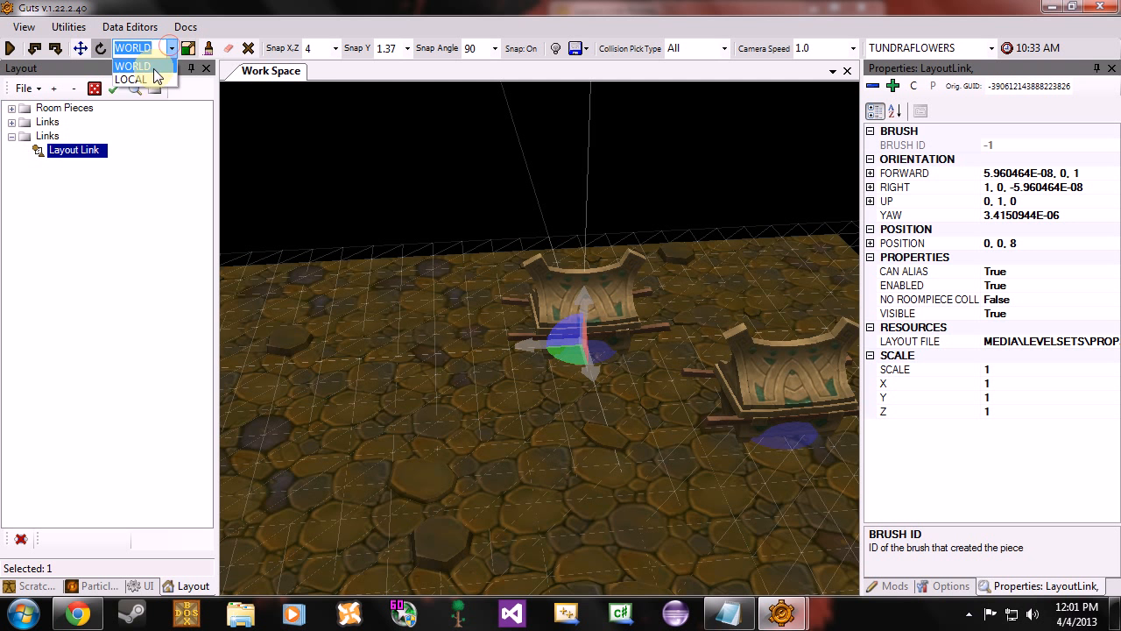
click(154, 78)
click(171, 49)
click(149, 75)
click(169, 48)
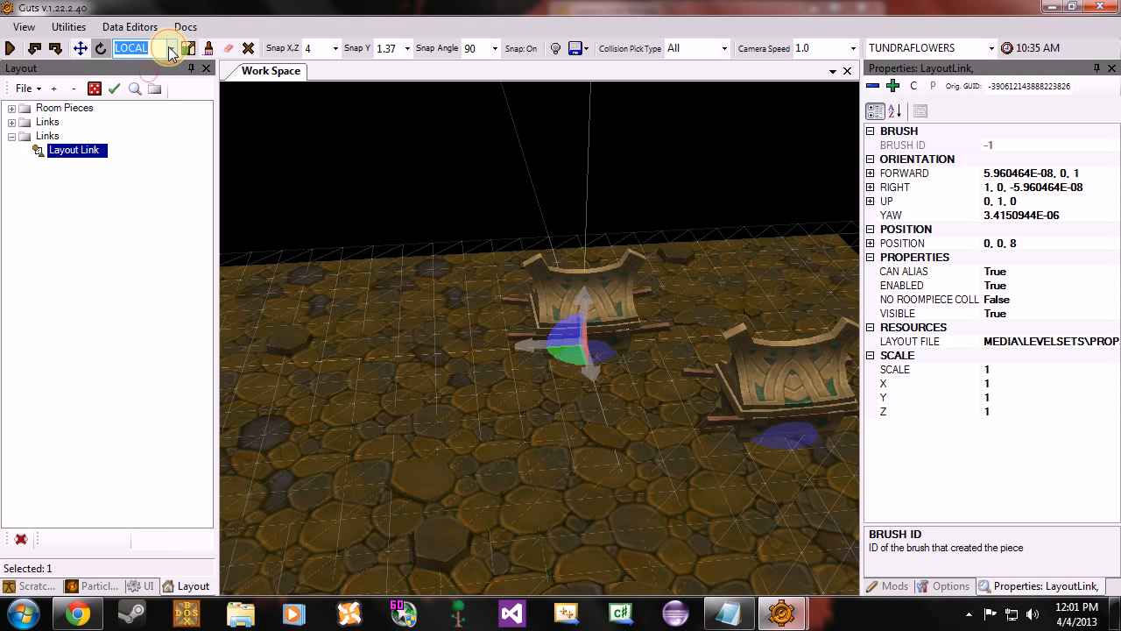
click(157, 68)
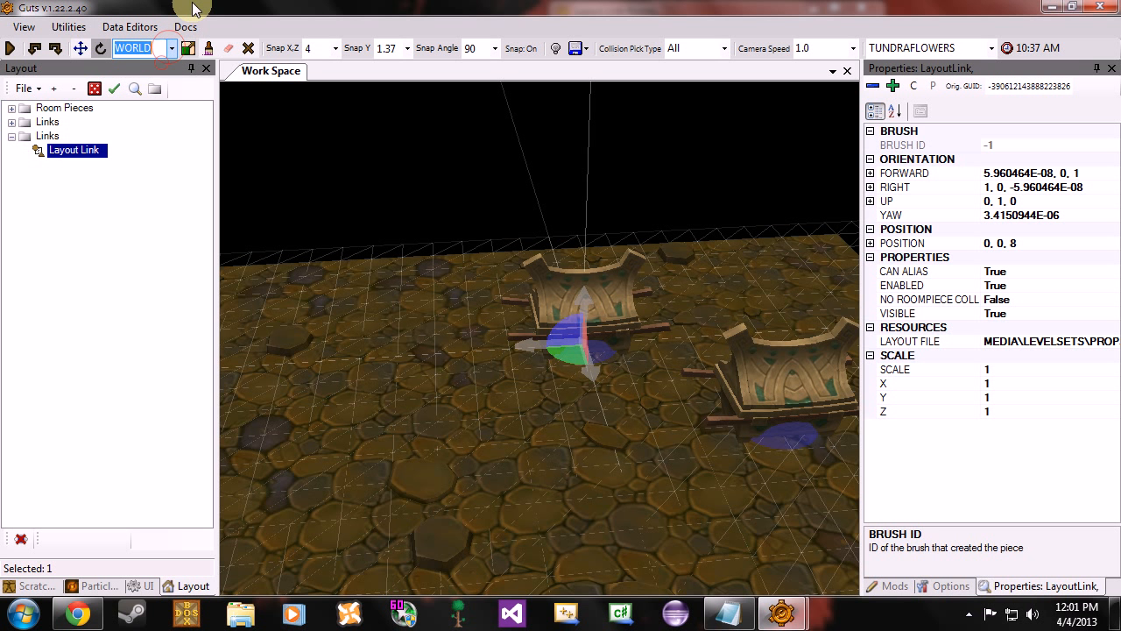
click(150, 44)
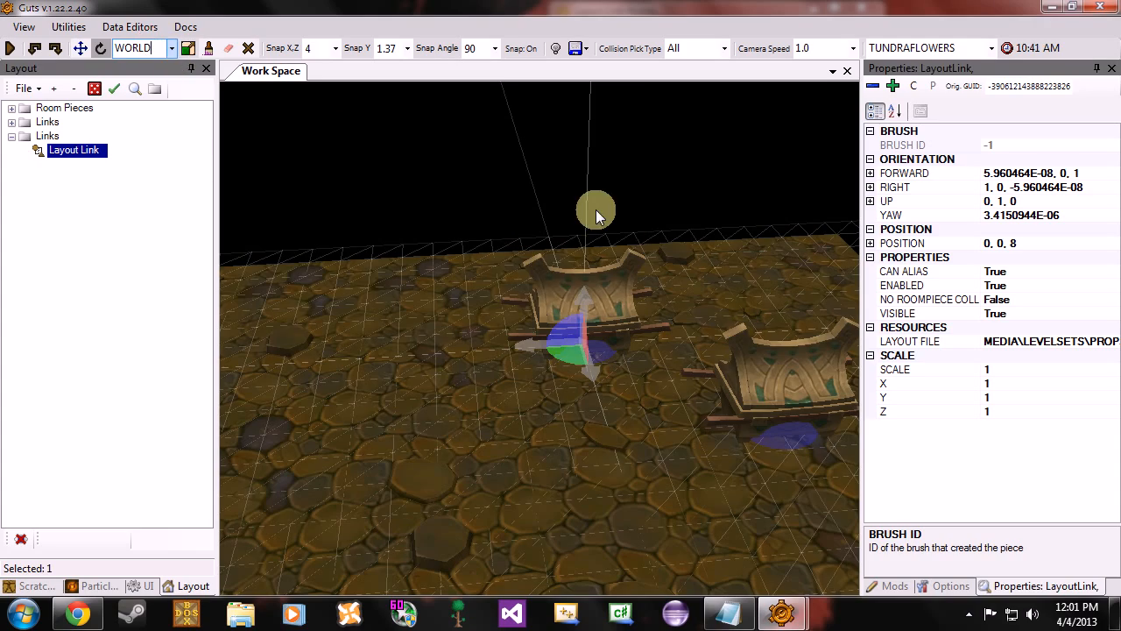
Examine the WORLD-space gizmo on the selected chest from several angles and review the available angle snap sizes.
right_drag(596, 209, 659, 254)
scroll(611, 211, up, 2)
scroll(613, 211, down, 3)
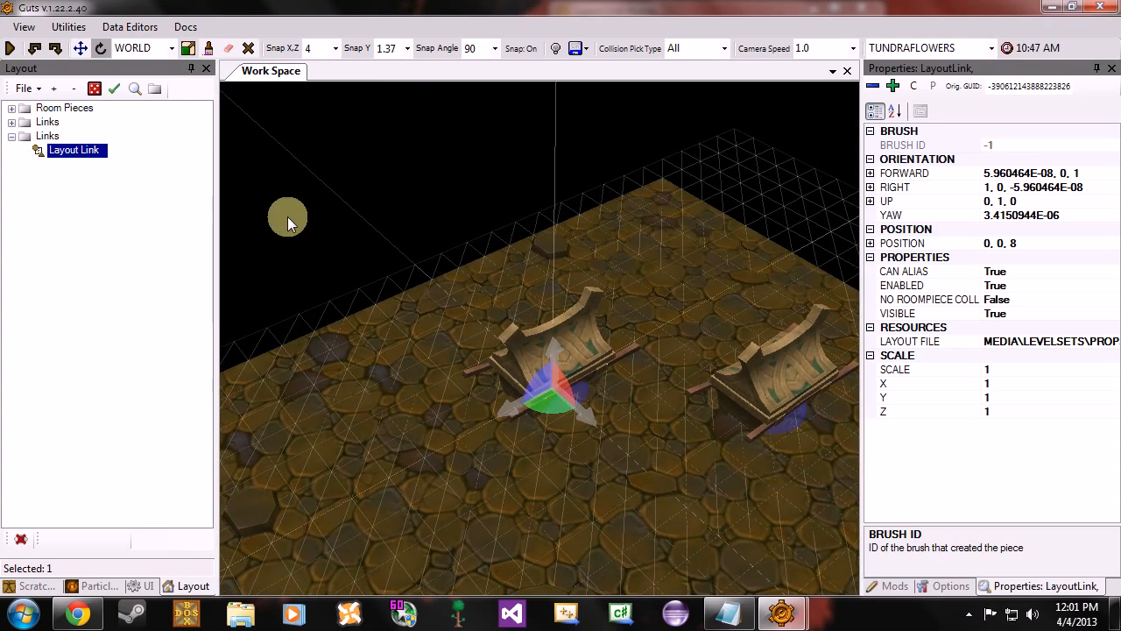
right_drag(258, 200, 332, 72)
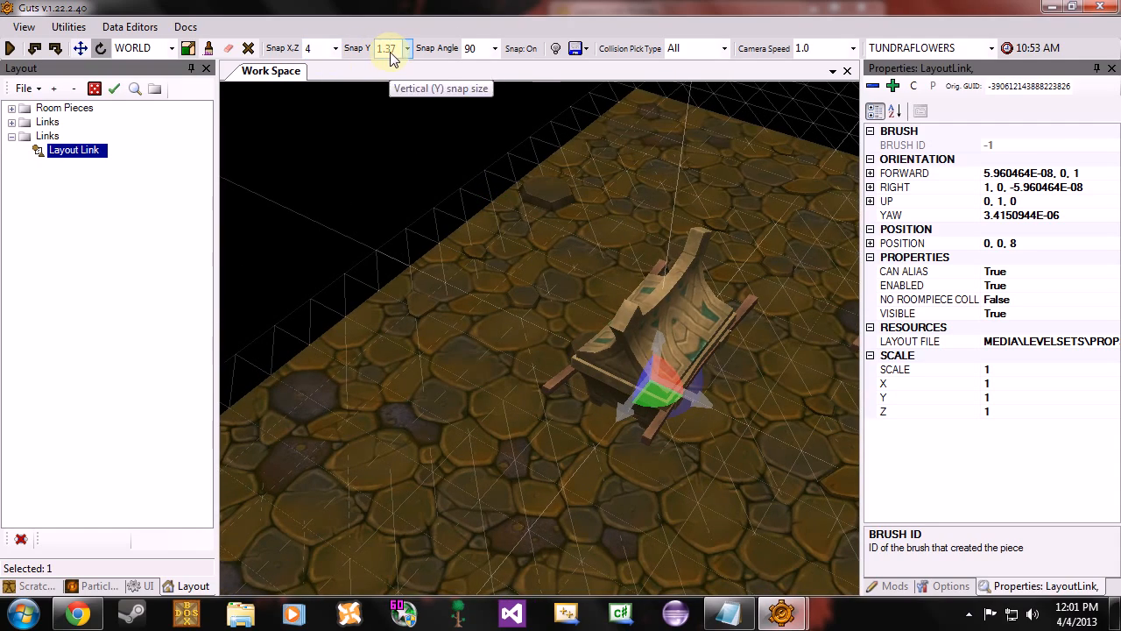
right_drag(771, 167, 472, 381)
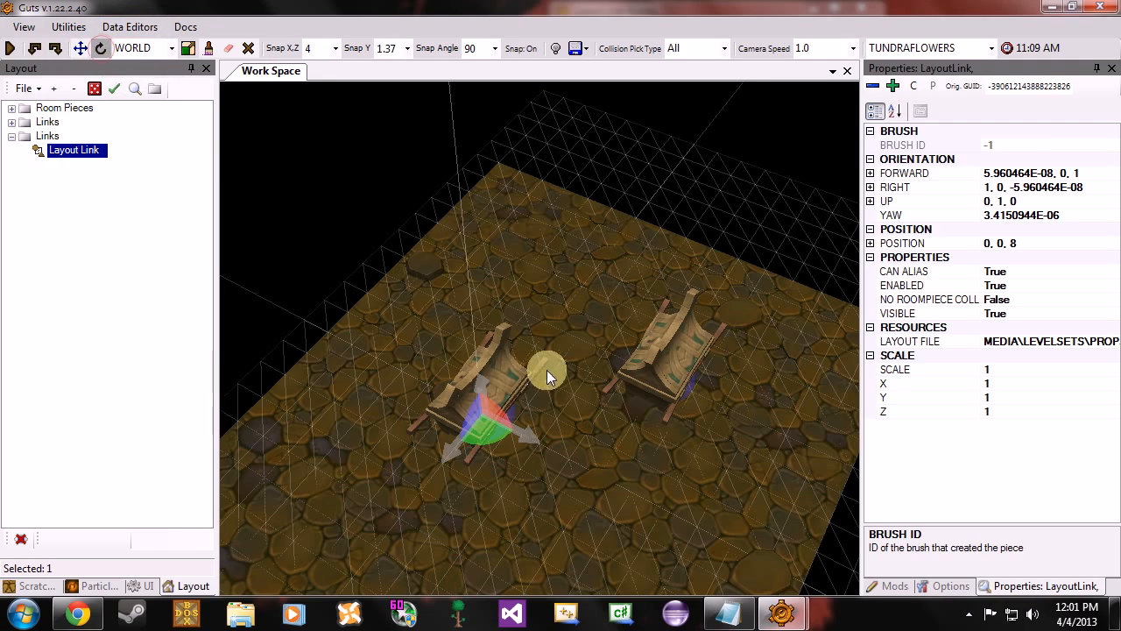
right_drag(546, 370, 440, 51)
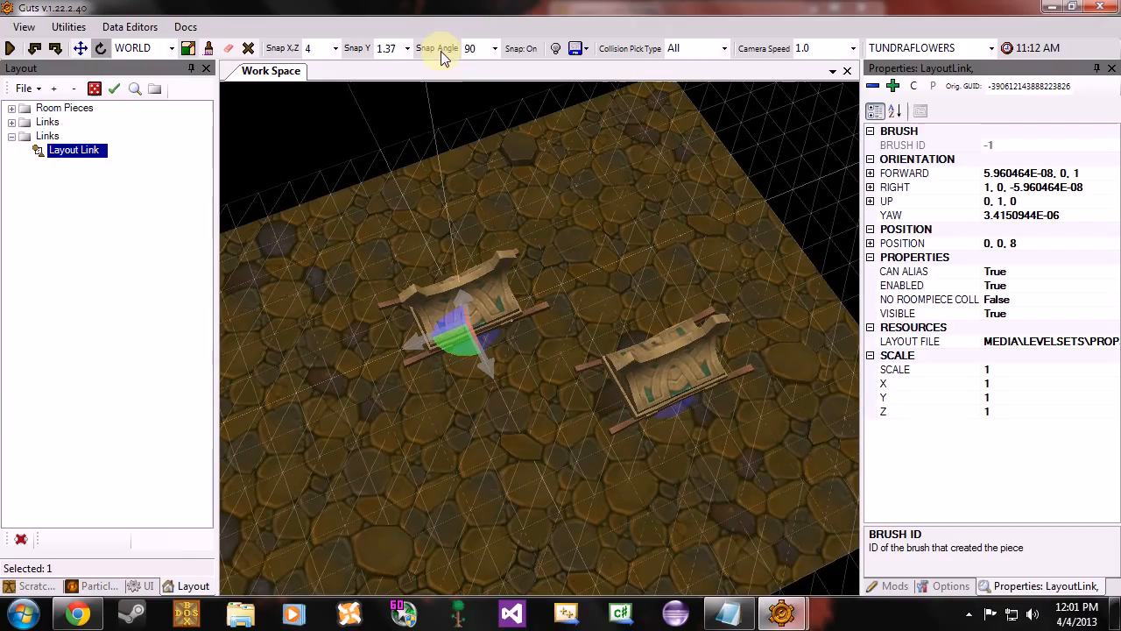
click(496, 48)
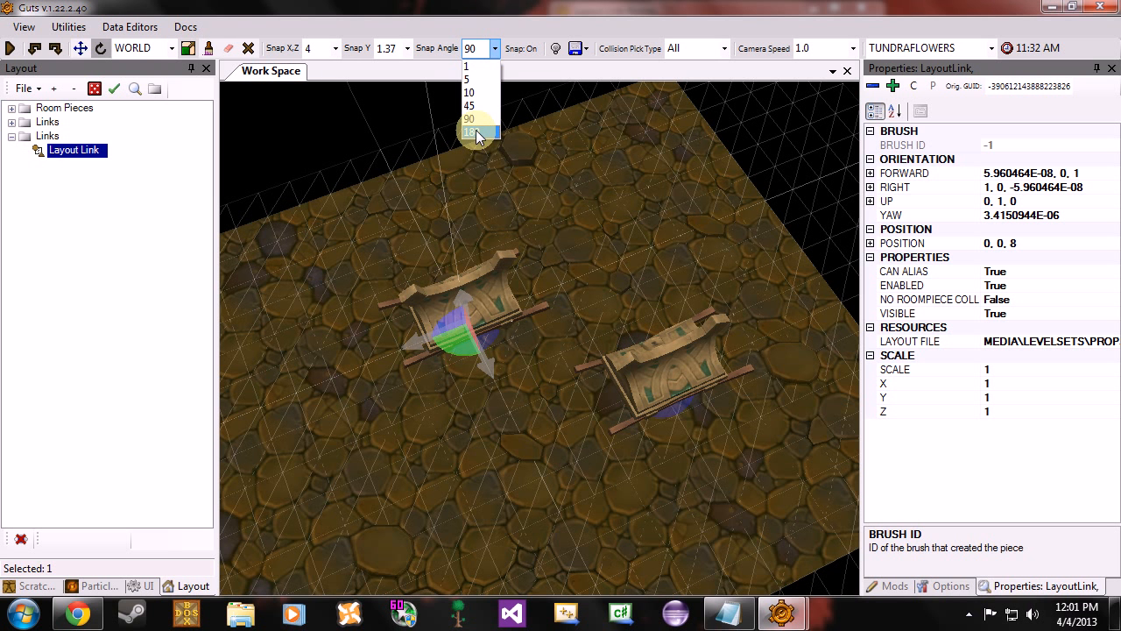
click(495, 51)
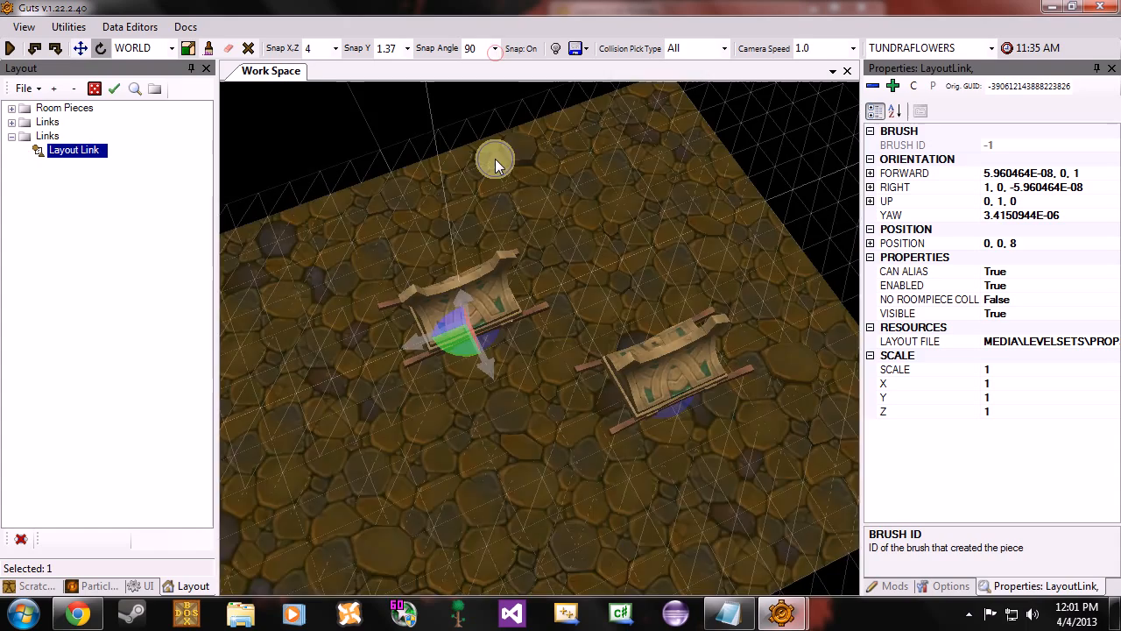
Rotate the selected chest about its vertical axis with the 90-degree angle snap, ending at a yaw of 0.
key(a)
right_drag(497, 156, 486, 343)
drag(486, 359, 420, 359)
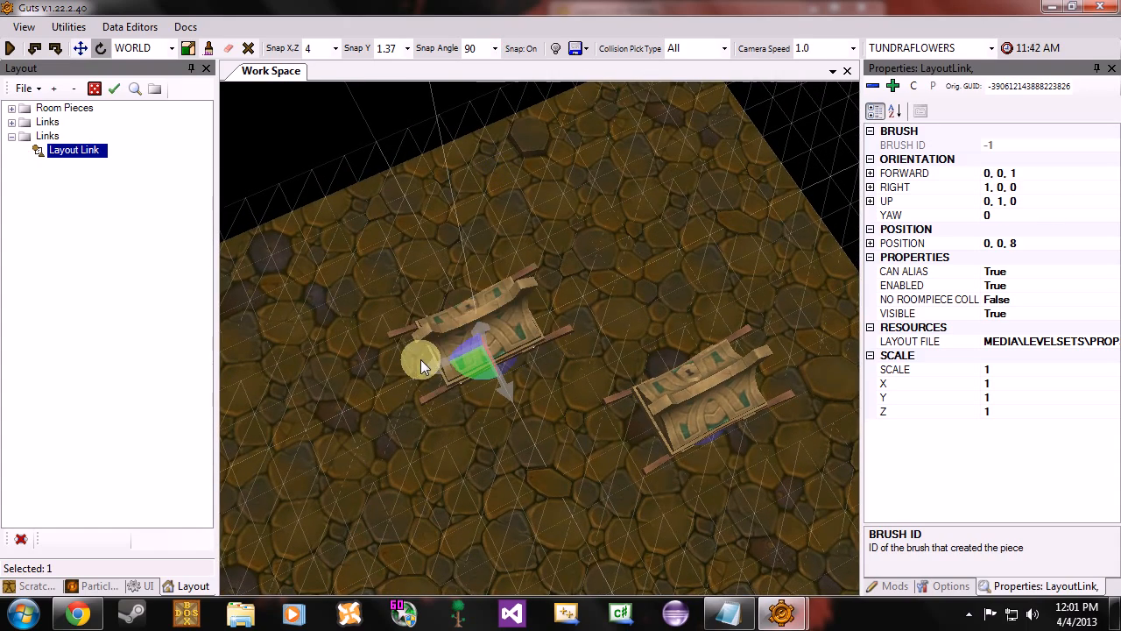
Set the angle snap to 45 and rotate the selected chest about its vertical axis to a yaw of about -180.
click(495, 48)
click(477, 105)
drag(472, 368, 466, 310)
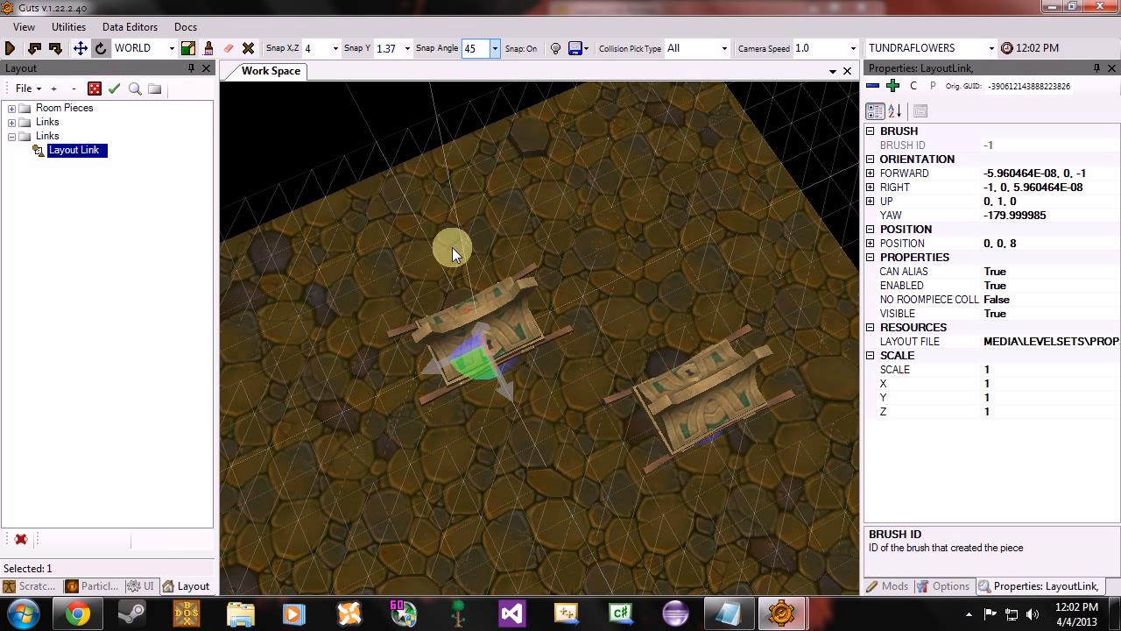
Rotate the selected chest to a yaw of 178 using an angle snap of 1, and set the angle snap back to 45.
click(495, 48)
text(1)
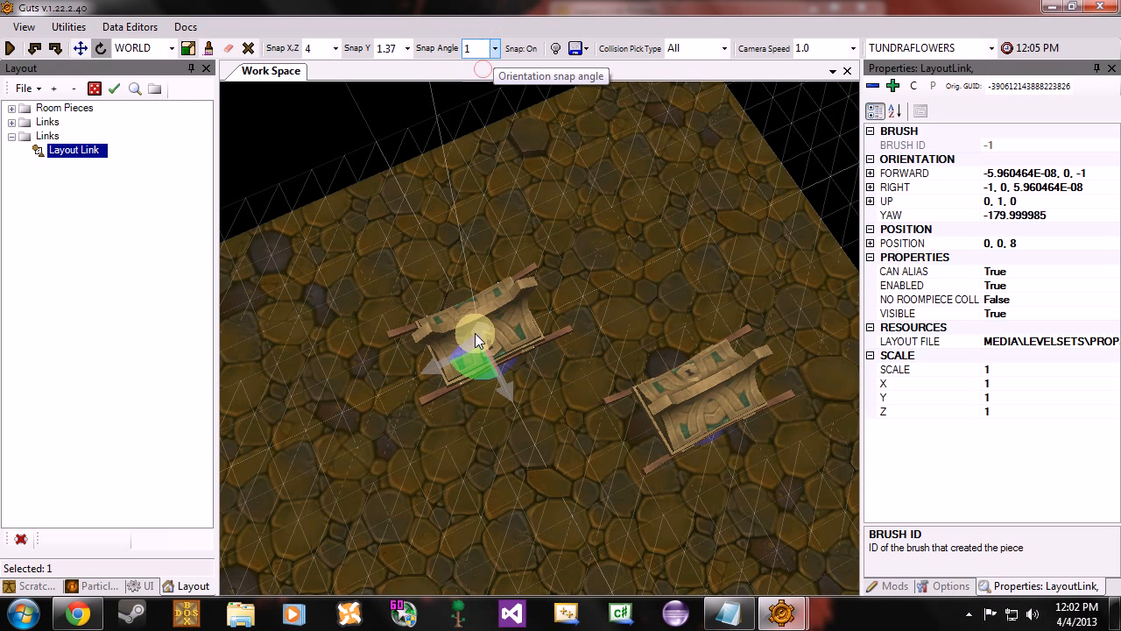
drag(475, 332, 464, 385)
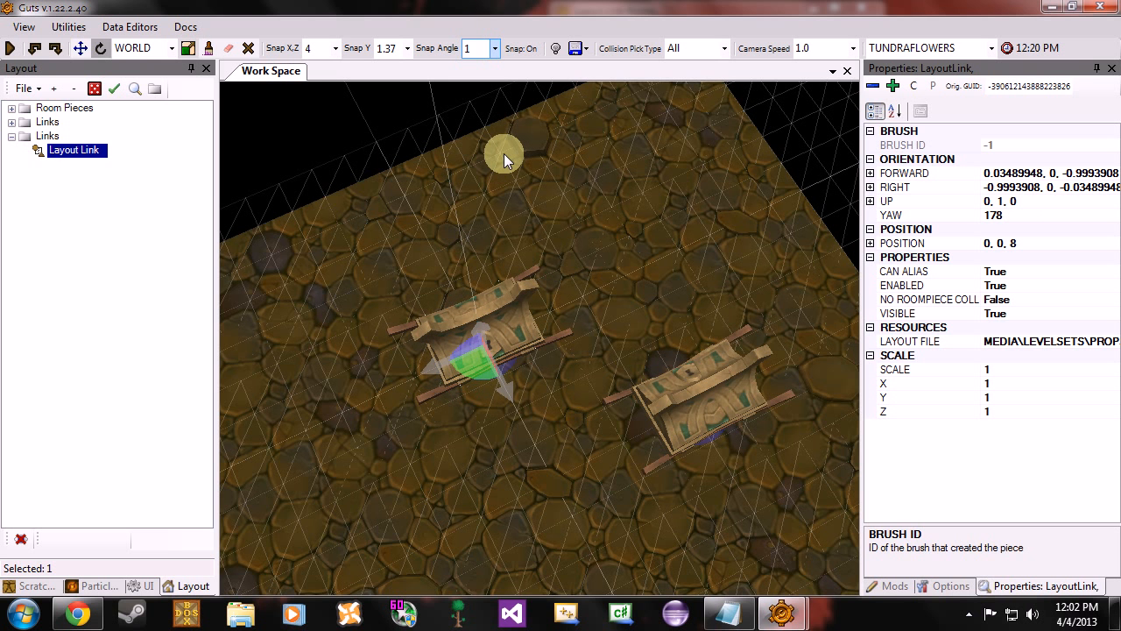
click(496, 48)
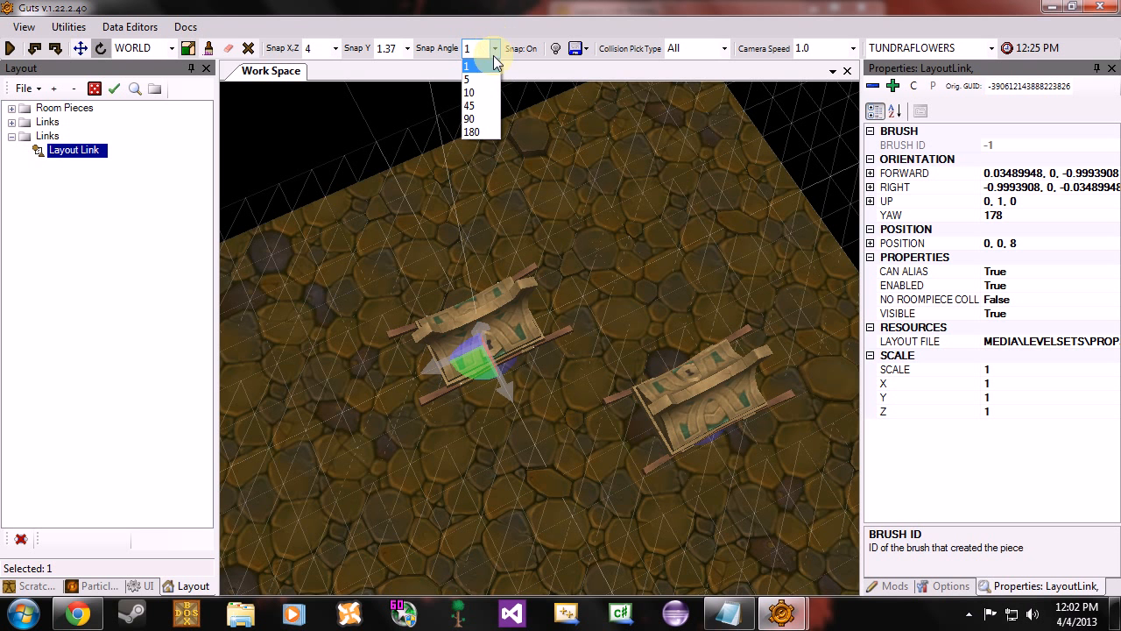
click(478, 106)
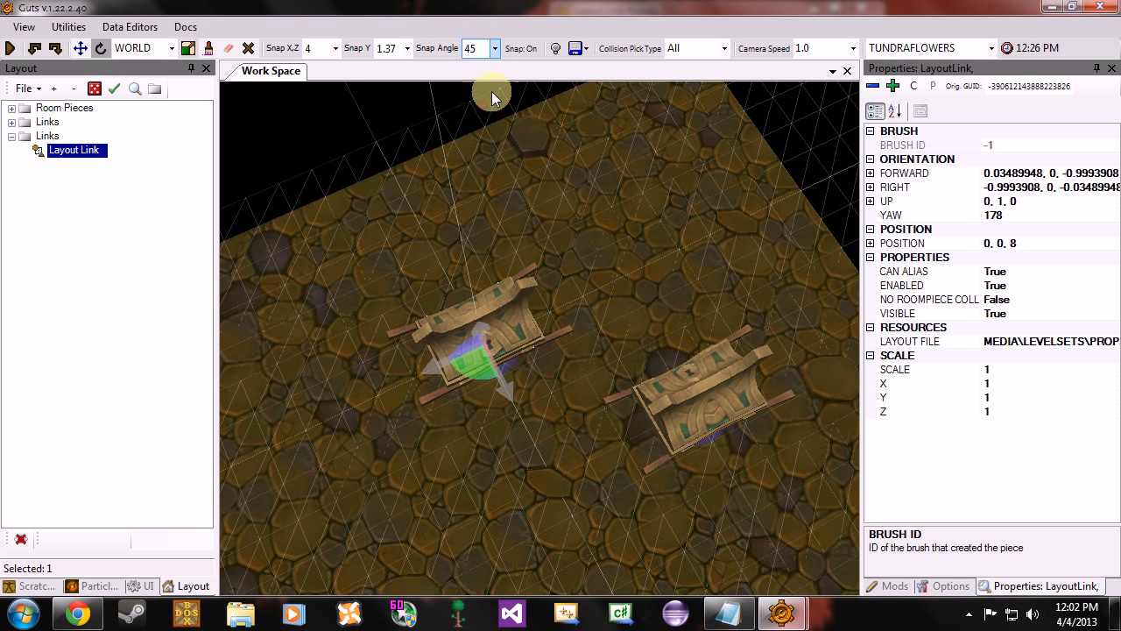
Switch the selected chest to position editing and set the horizontal X,Z snap size to 5.
click(80, 49)
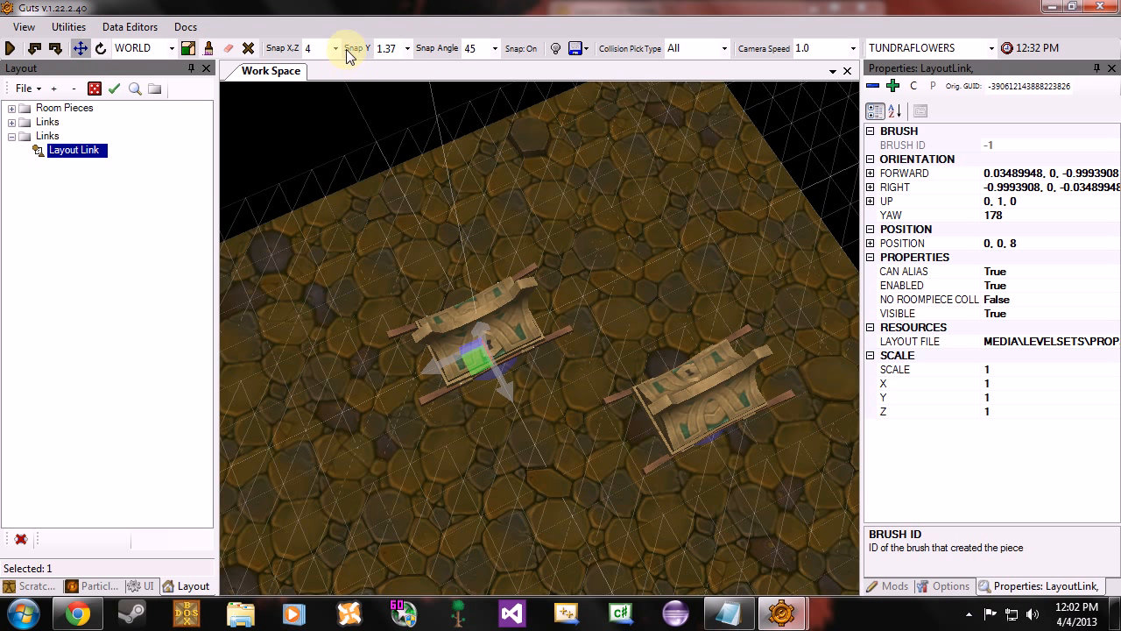
click(407, 48)
click(408, 49)
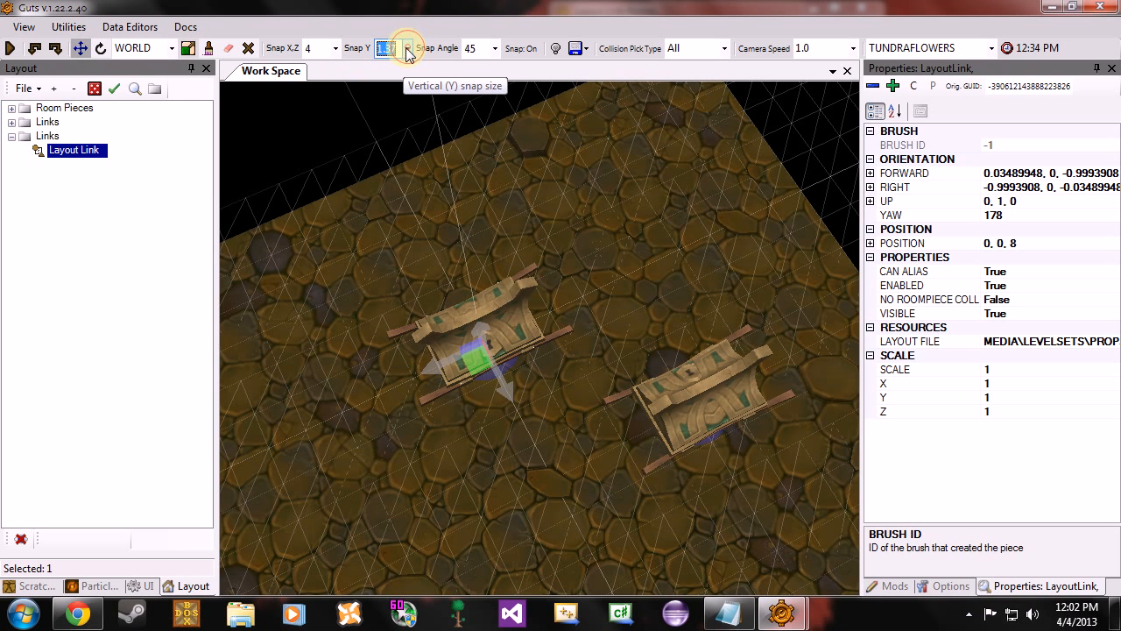
click(335, 49)
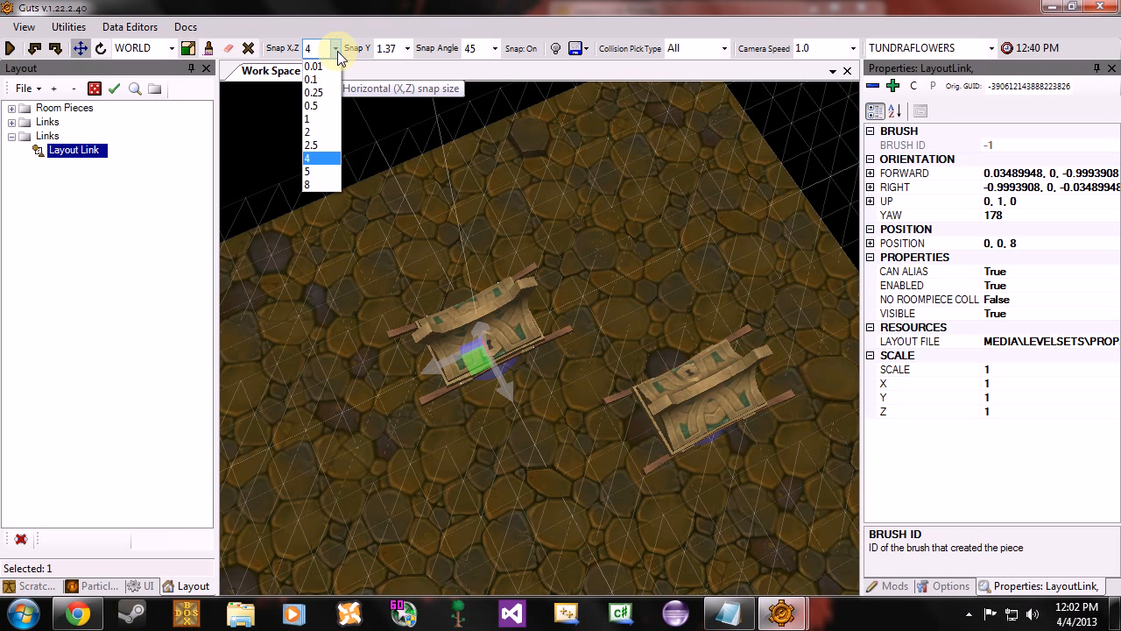
key(Down)
key(Return)
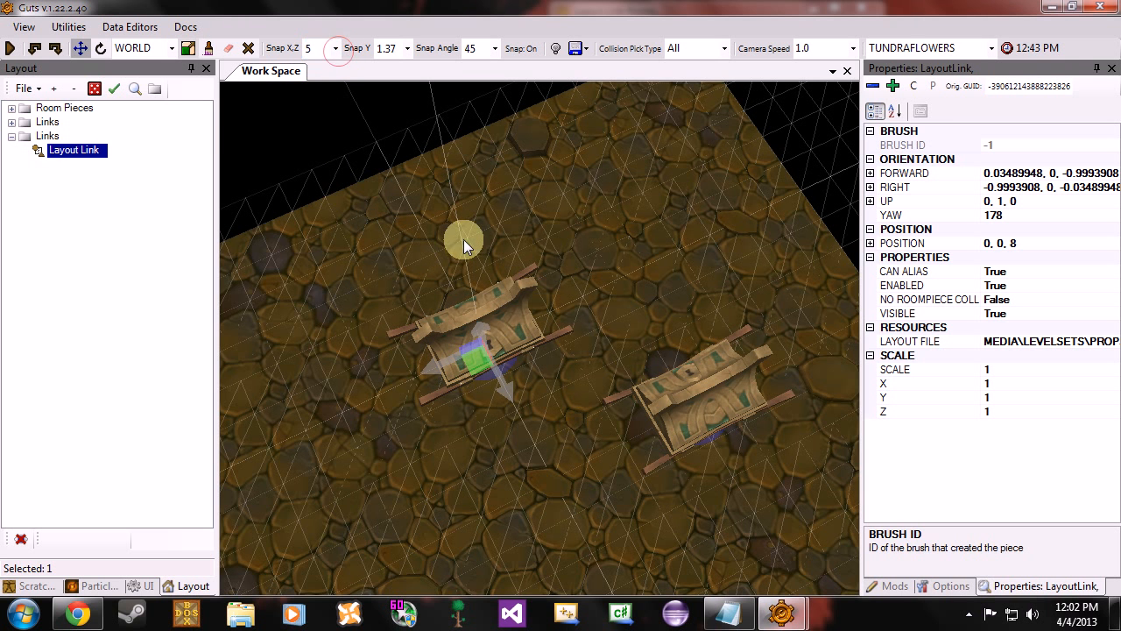
Move the selected chest along the Z axis to 13 in snaps of 5, and return it to Z 8.
drag(505, 385, 516, 405)
scroll(517, 404, down, 1)
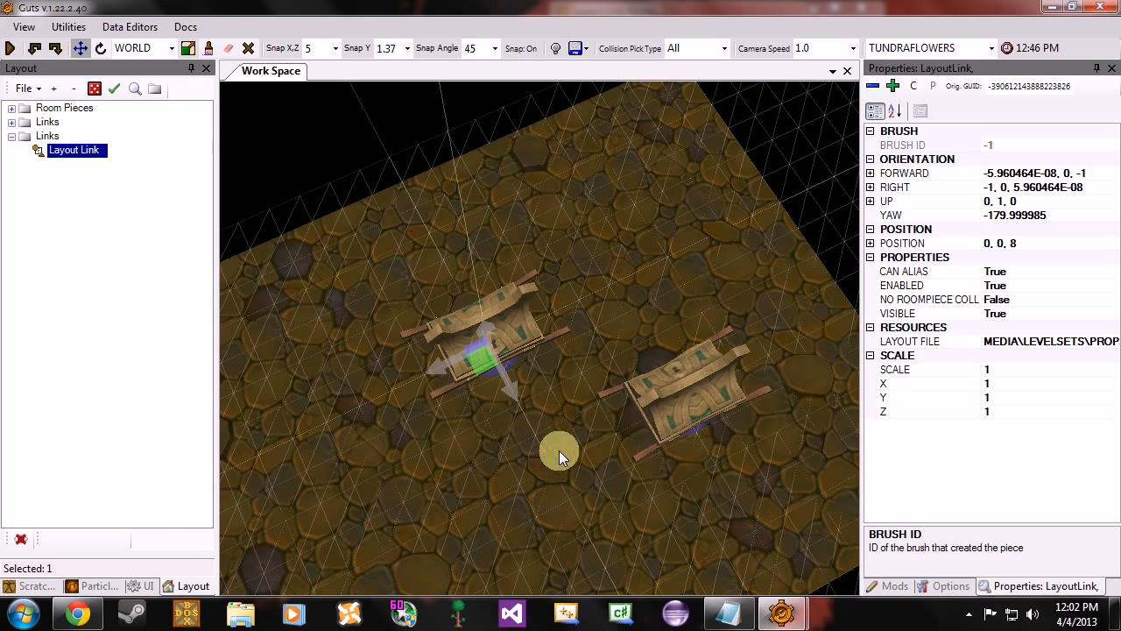
middle_drag(516, 390, 509, 265)
scroll(509, 265, down, 2)
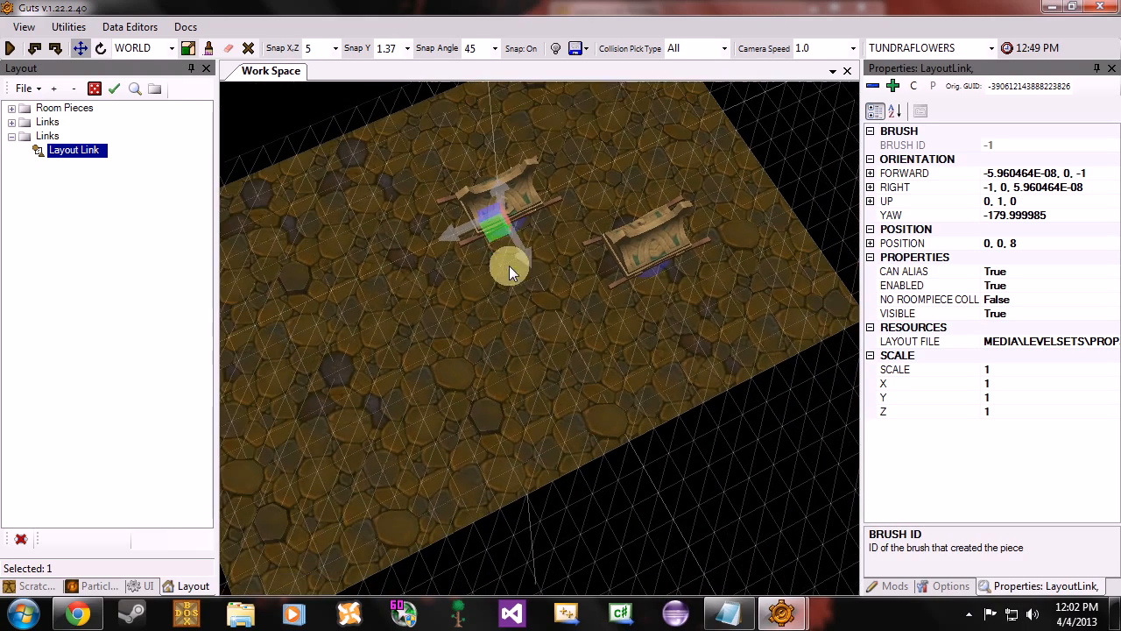
drag(521, 246, 451, 151)
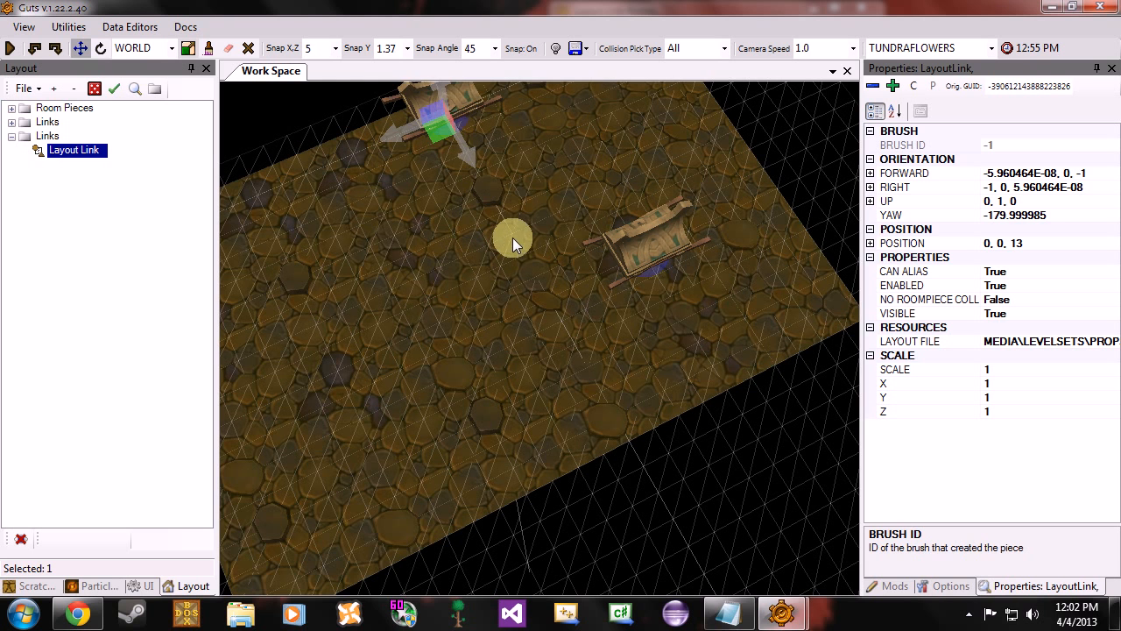
drag(512, 237, 547, 290)
drag(577, 350, 518, 296)
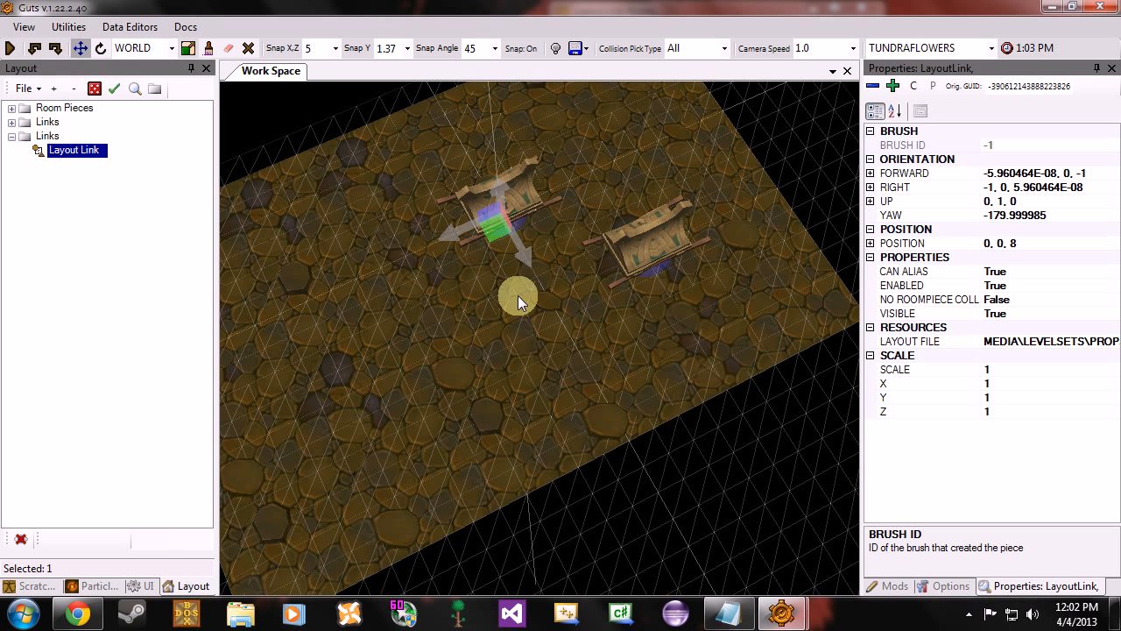
Set the horizontal snap size to 1 and slide the selected chest along the Z axis, ending back at Z 8.
click(334, 50)
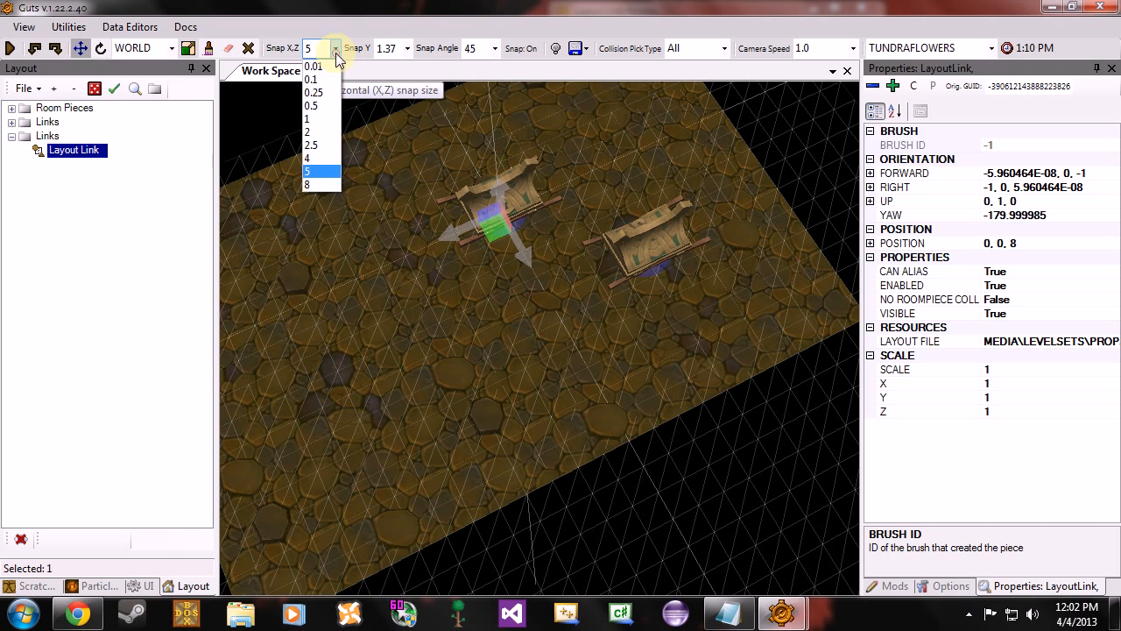
click(324, 118)
drag(536, 270, 513, 268)
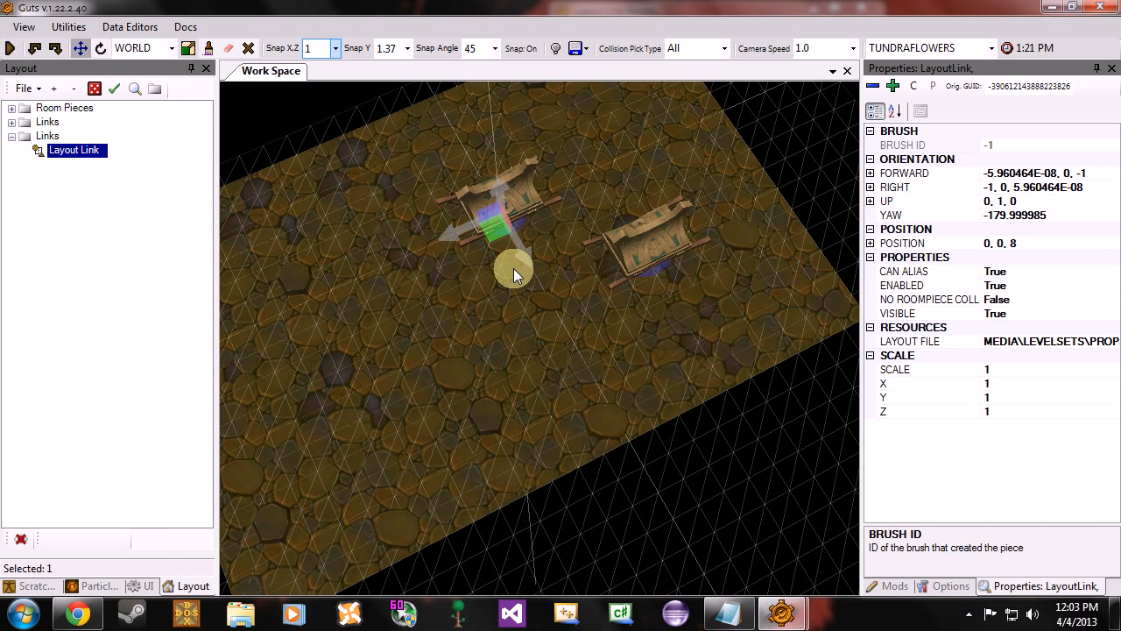
Set the horizontal snap size to 0.01 and move the selected chest to about X 1.28, Z 8.4.
click(331, 48)
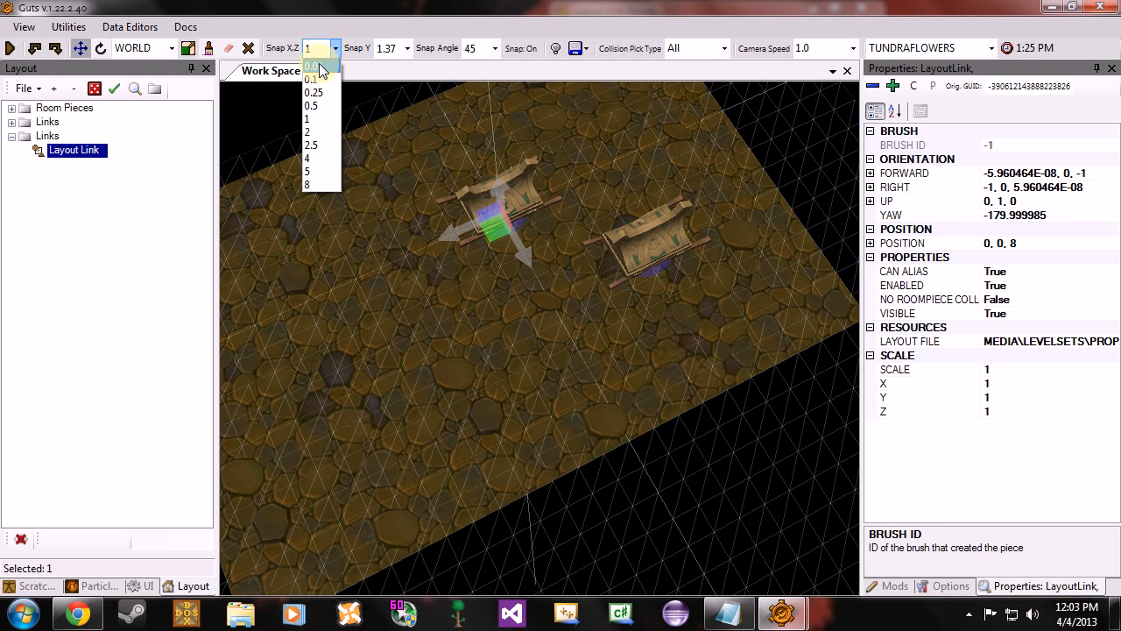
click(319, 65)
drag(522, 253, 511, 198)
drag(437, 184, 486, 258)
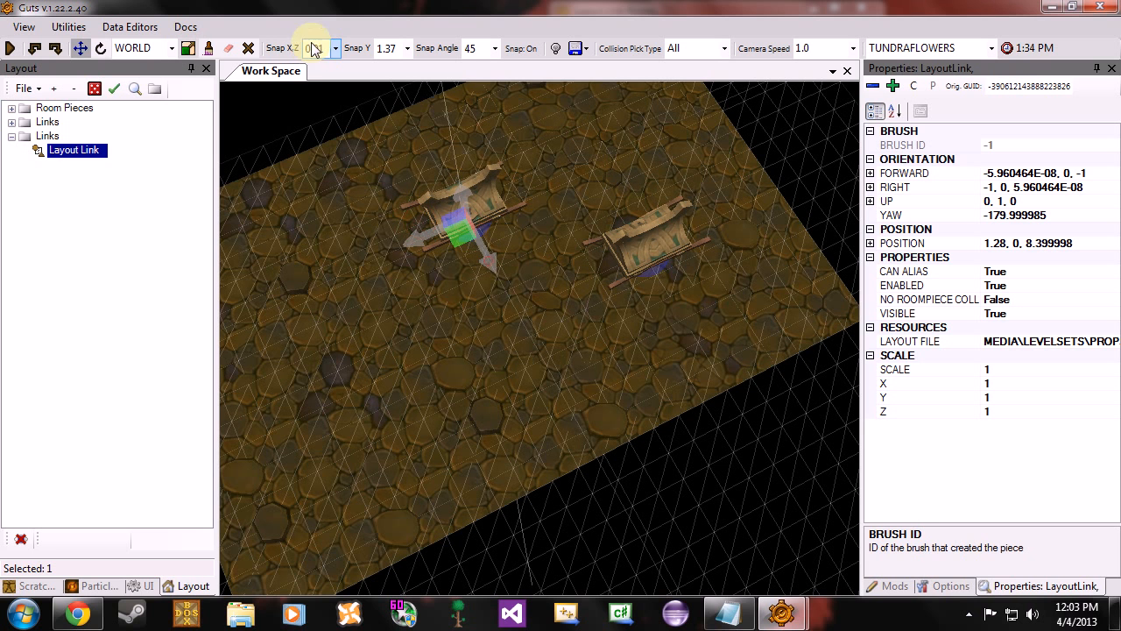
Set the horizontal snap size to 2 and move the selected chest to about X 9.28, Z 6.4.
click(333, 48)
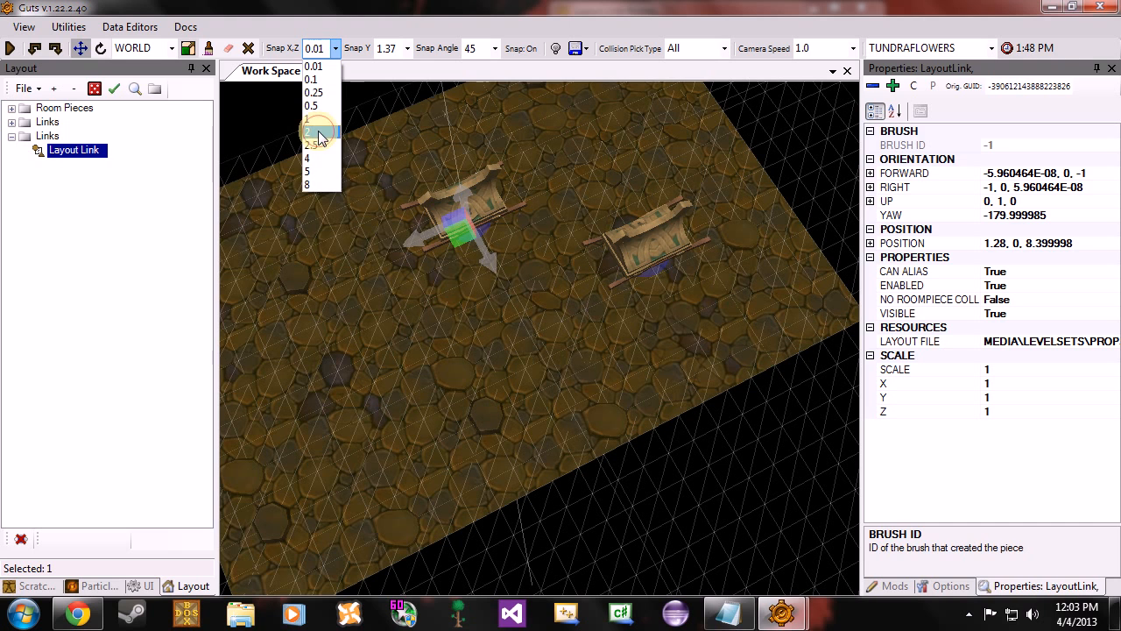
click(320, 133)
drag(493, 258, 524, 330)
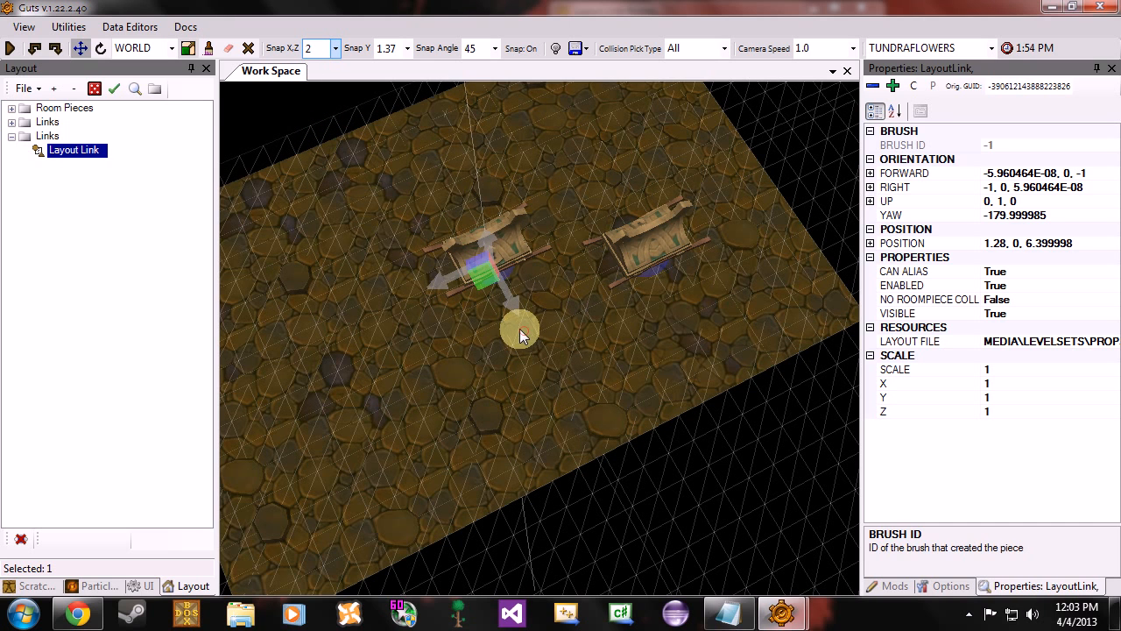
right_drag(633, 226, 509, 307)
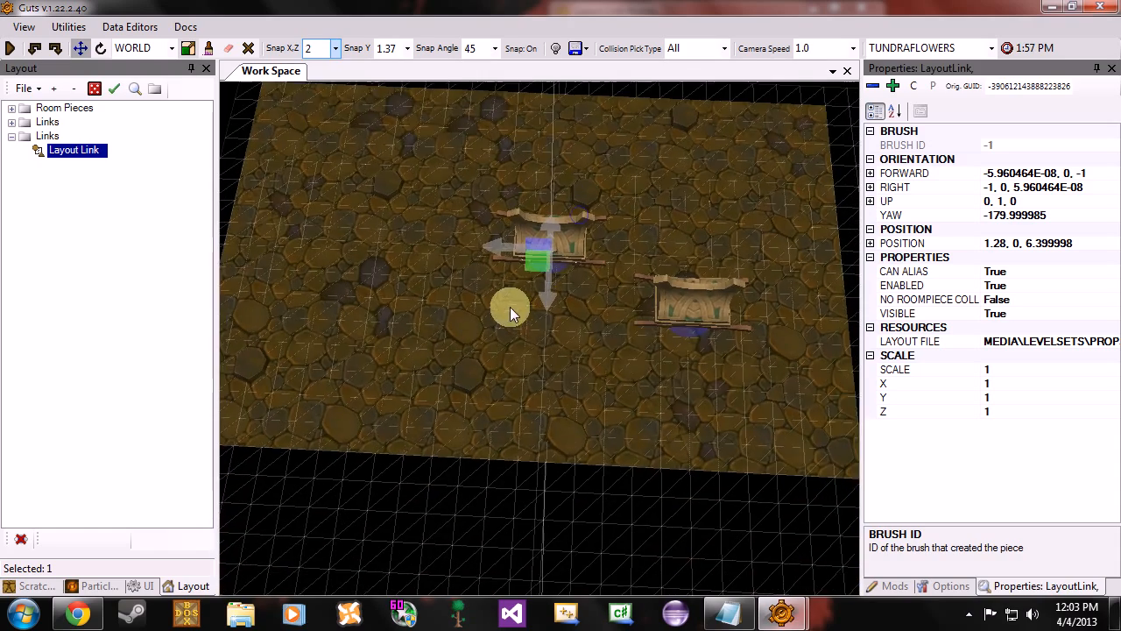
drag(505, 243, 411, 234)
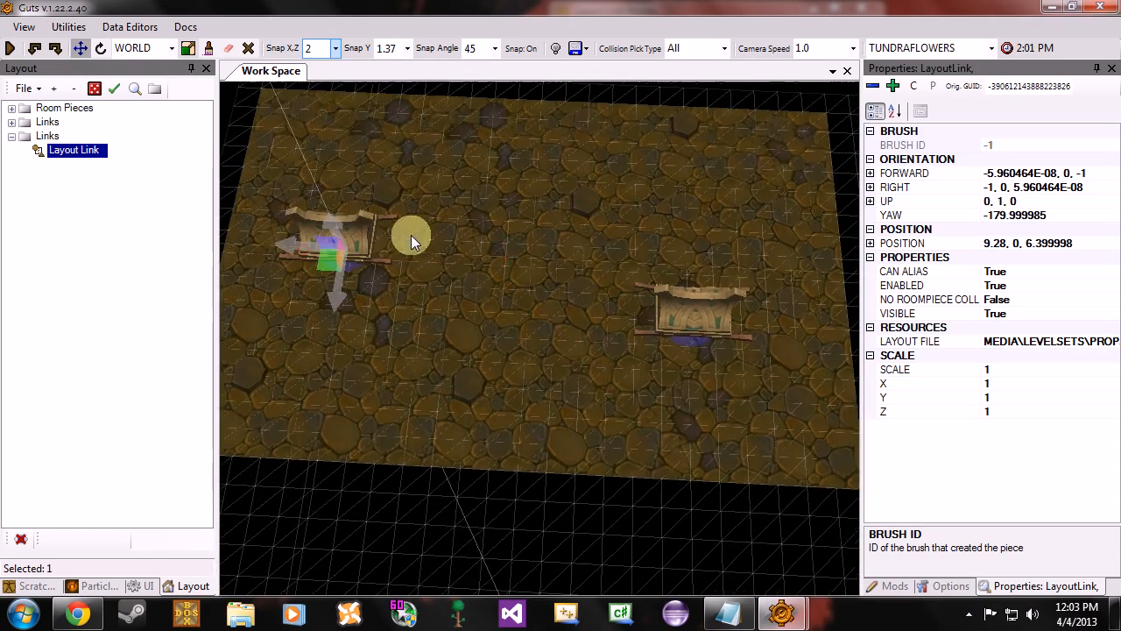
Examine the two chests' positions relative to the floor tiles and grid from several camera distances.
scroll(419, 238, down, 3)
key(w)
key(a)
scroll(443, 241, up, 3)
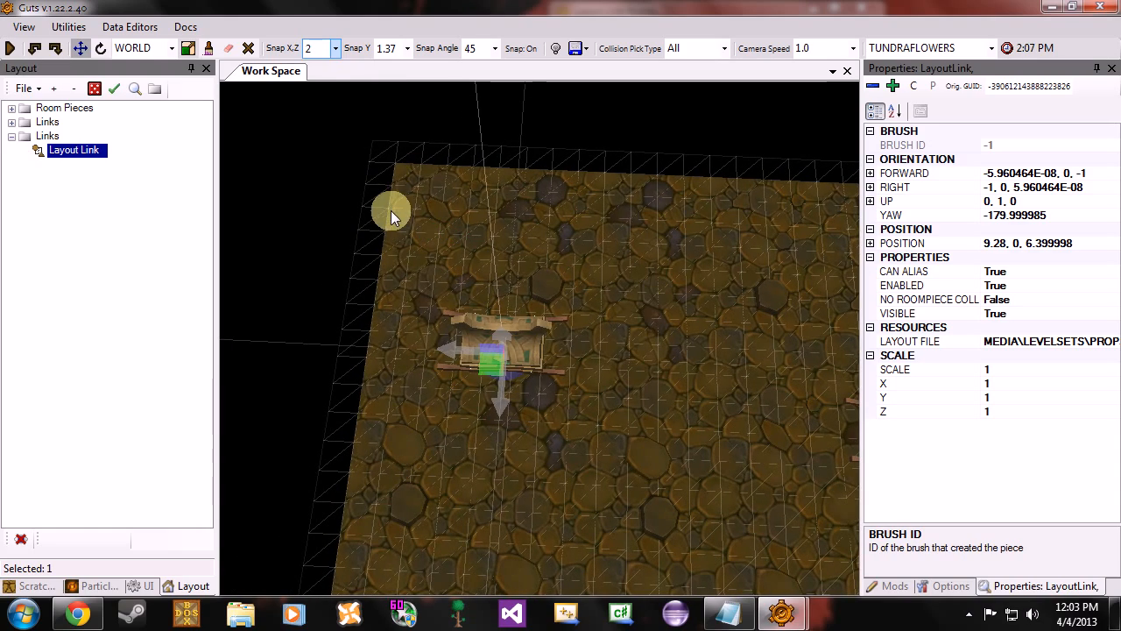
key(d)
scroll(615, 230, down, 2)
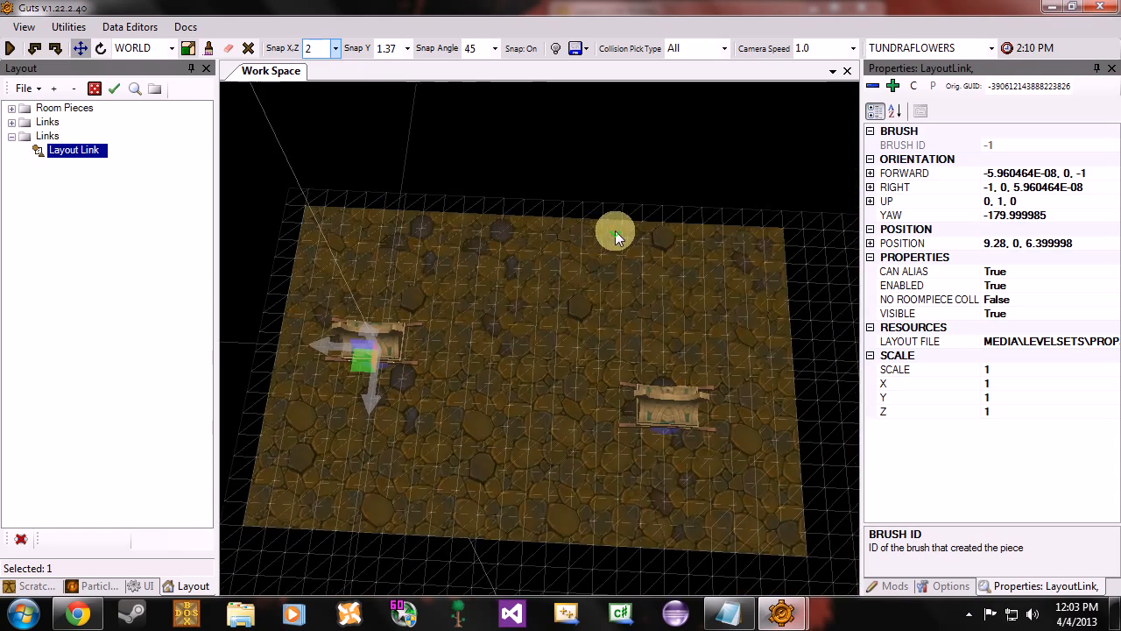
scroll(614, 230, up, 2)
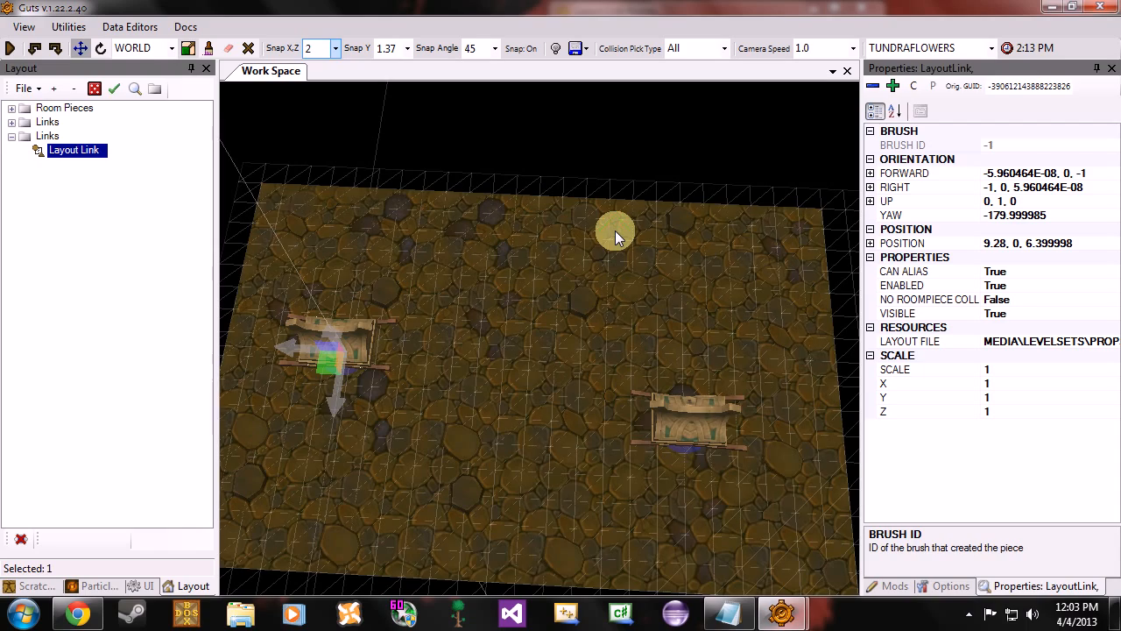
key(a)
scroll(614, 231, up, 2)
key(a)
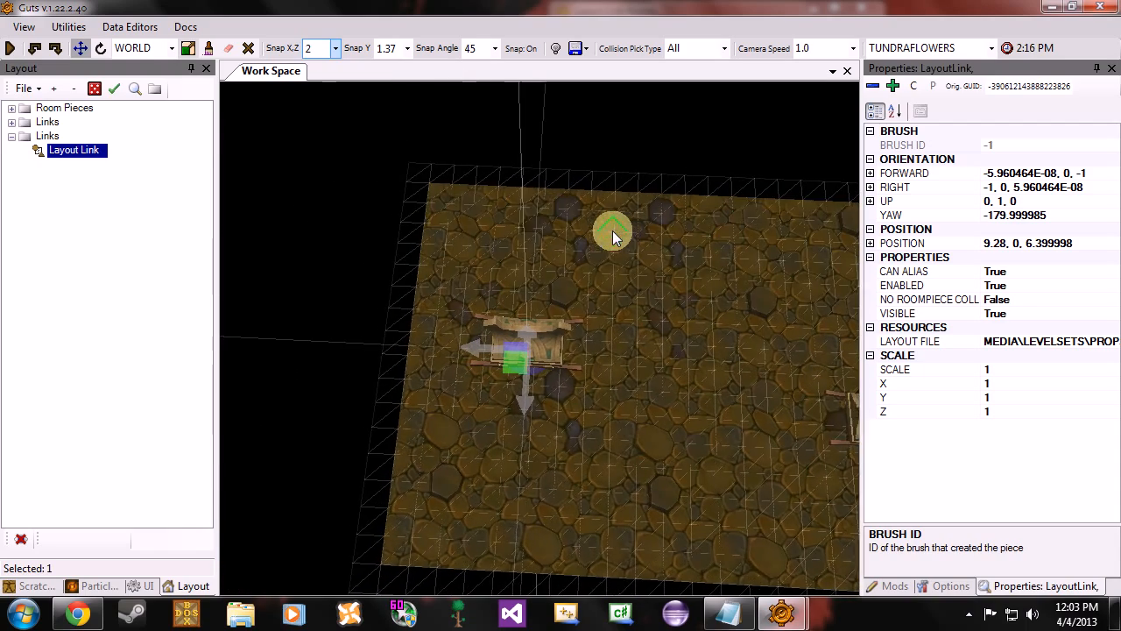
scroll(701, 267, up, 2)
scroll(704, 269, down, 2)
key(d)
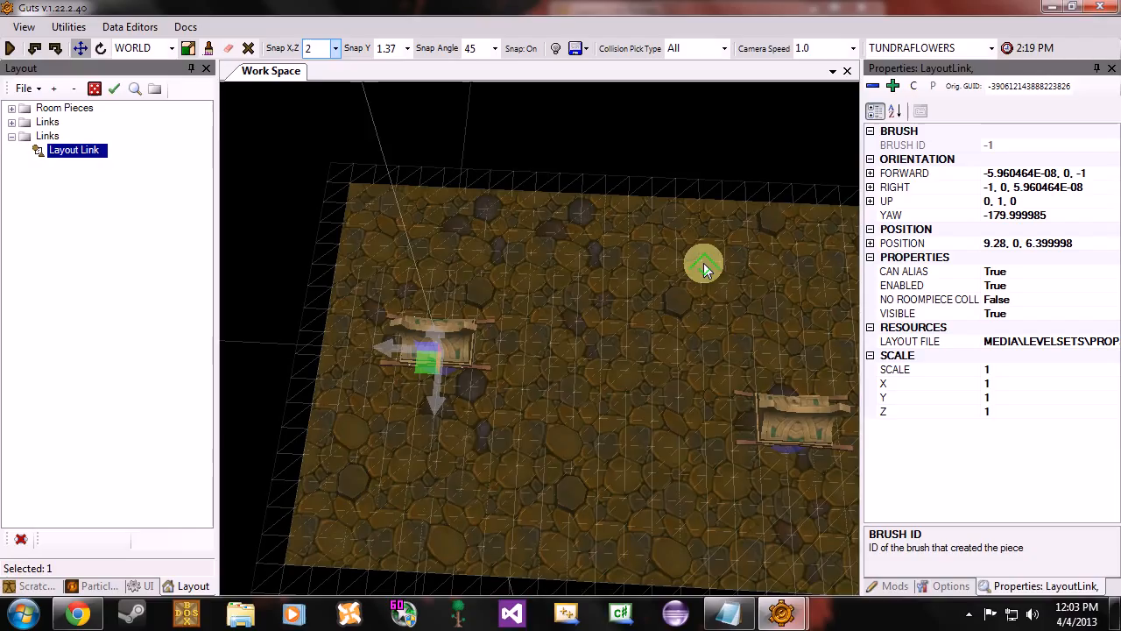
right_drag(705, 267, 710, 260)
key(d)
key(d)
key(a)
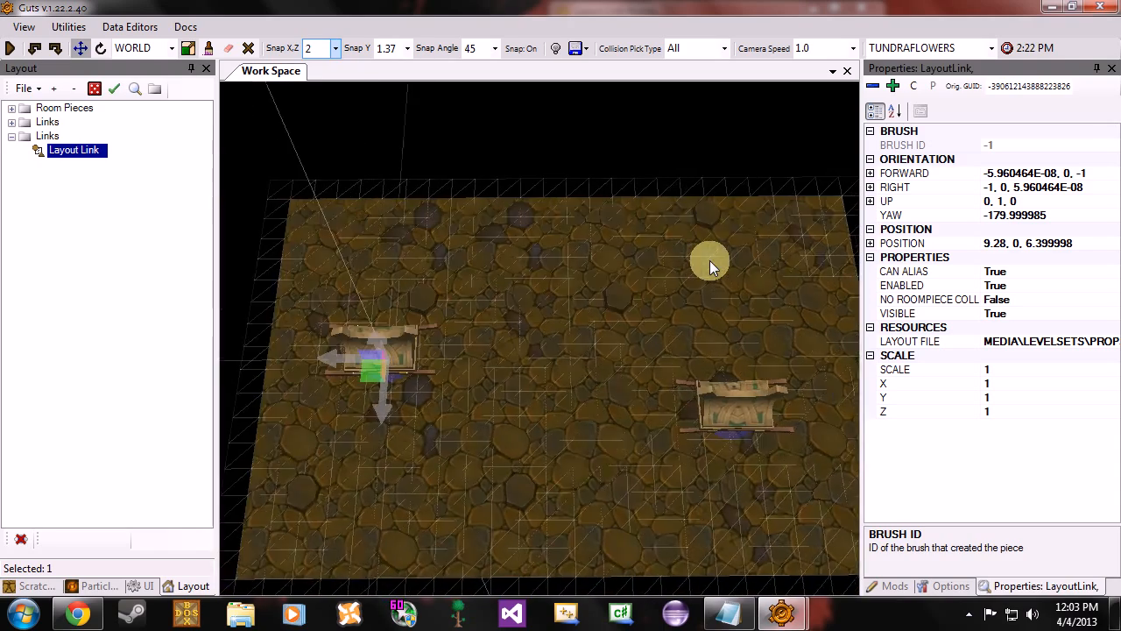
scroll(710, 261, down, 2)
key(d)
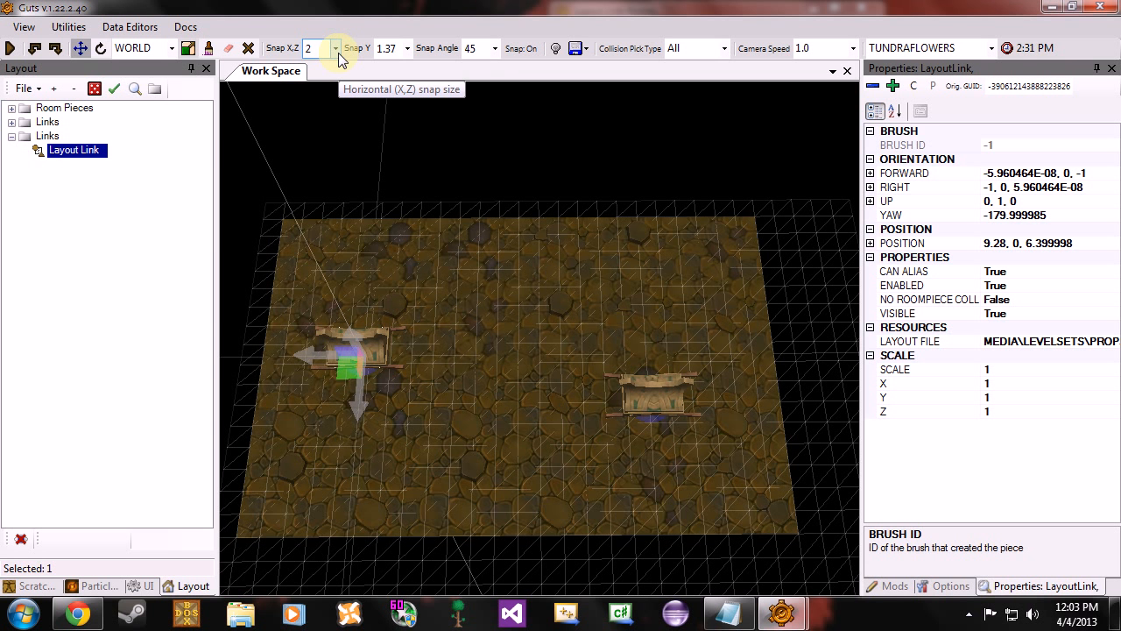
Select the floor room piece at X 8, Z 12 and review its available horizontal and vertical snap sizes.
click(438, 226)
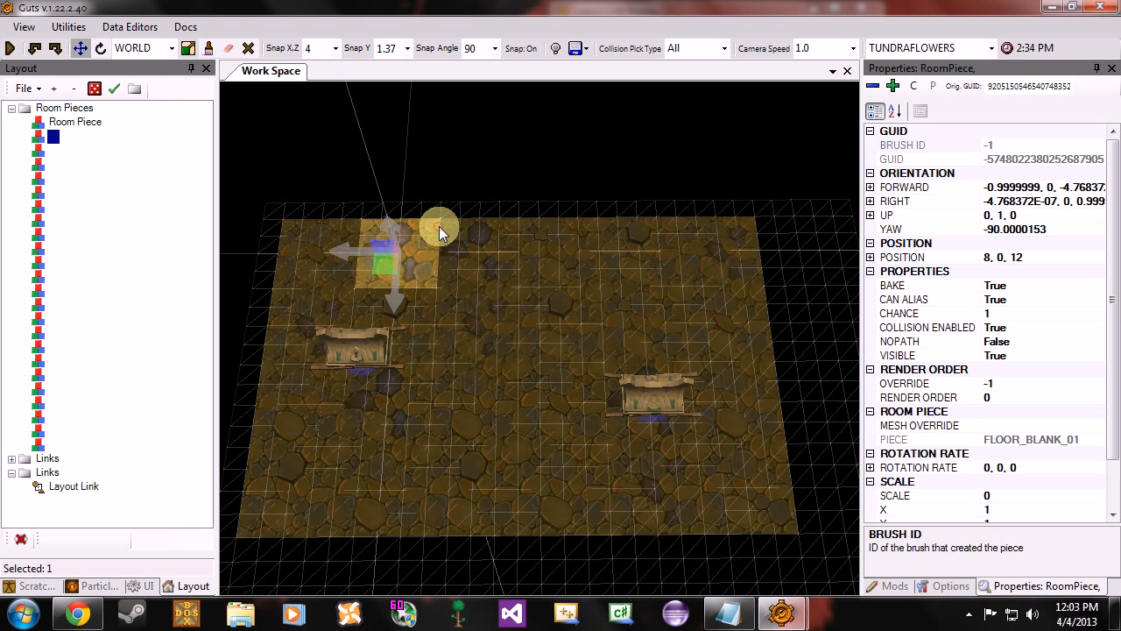
click(335, 49)
click(329, 50)
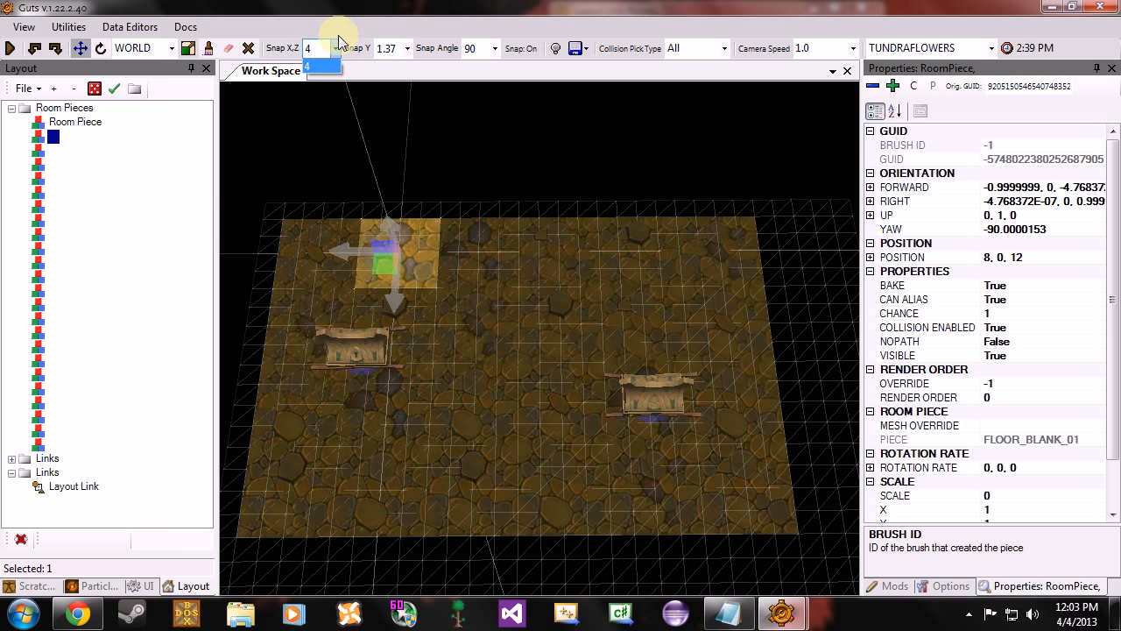
click(408, 49)
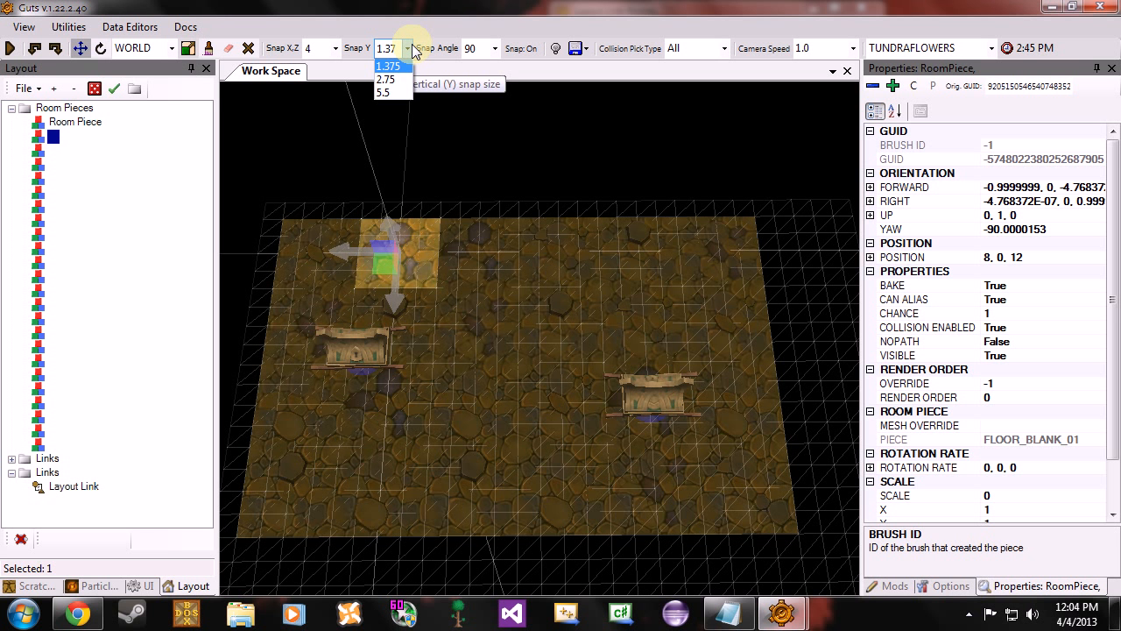
click(390, 49)
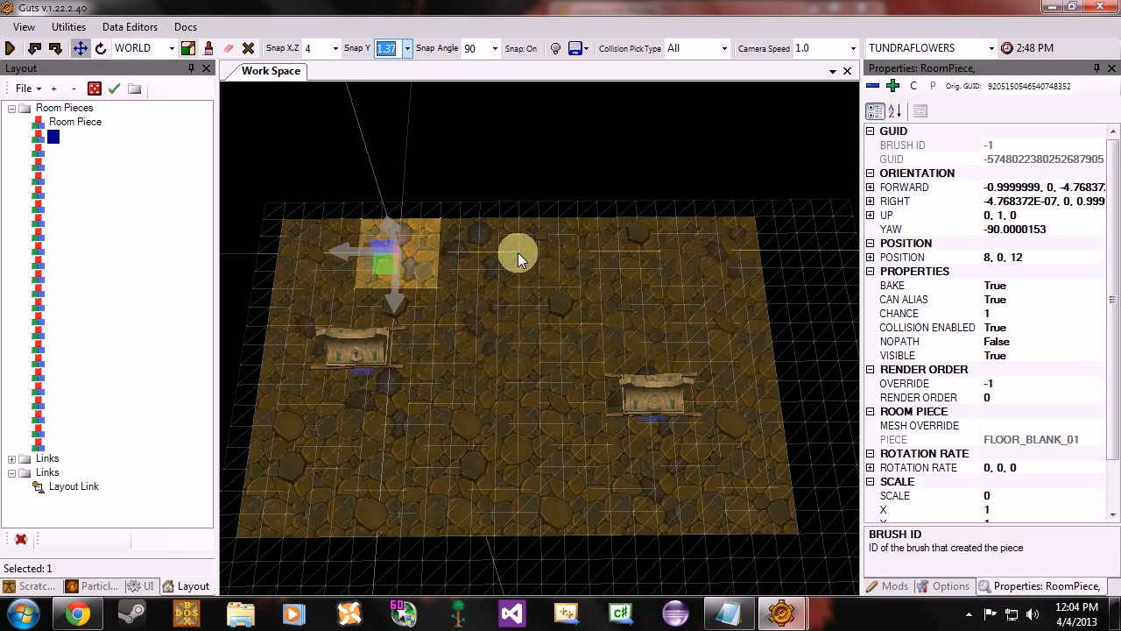
Deselect the floor piece and set the vertical snap size to 1.375.
key(Down)
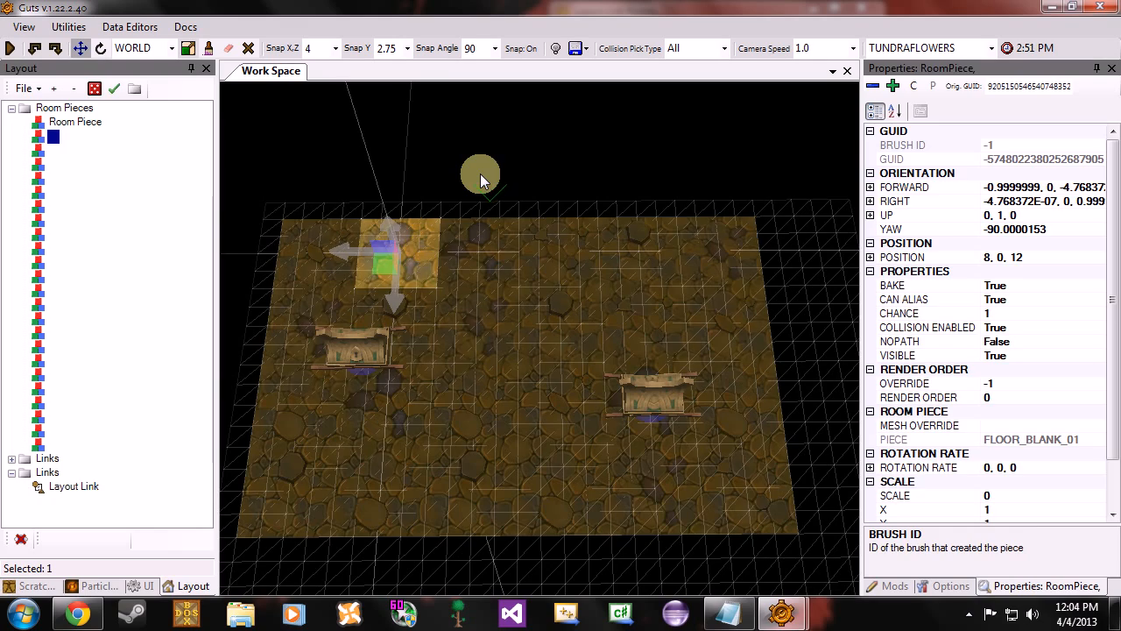
click(480, 173)
key(w)
key(a)
click(404, 49)
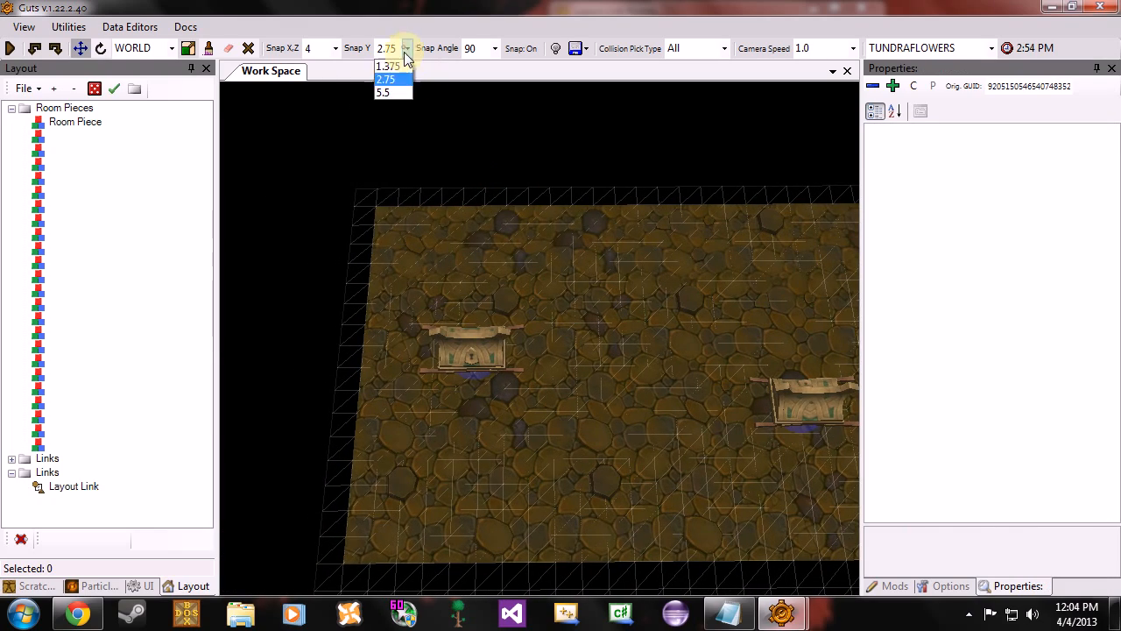
click(400, 72)
click(473, 139)
right_drag(528, 174, 374, 105)
key(d)
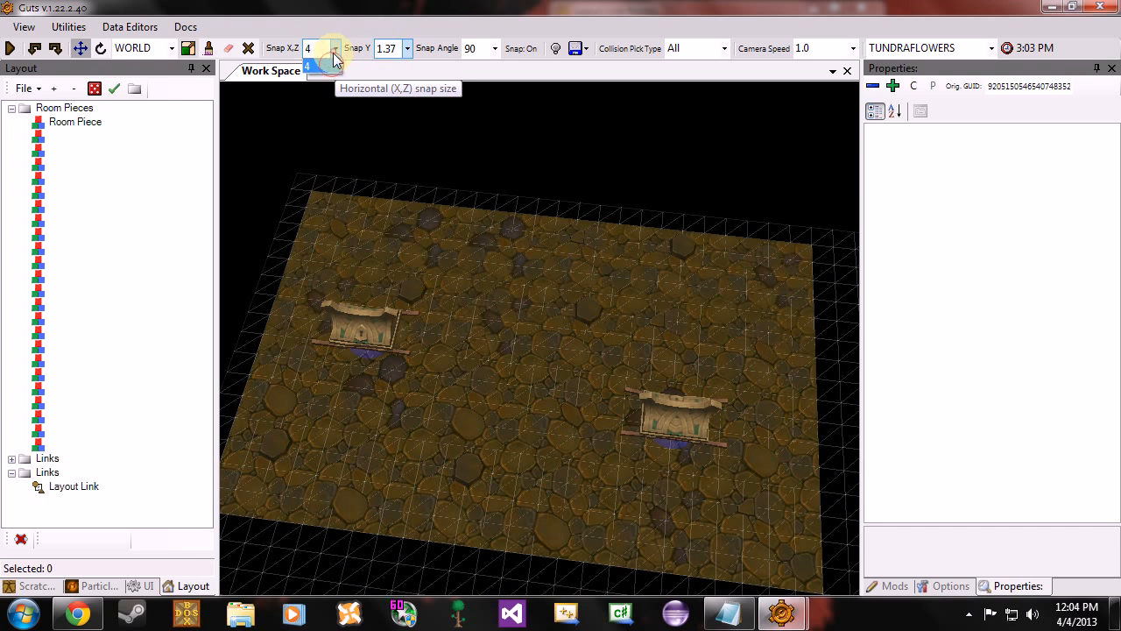
Choose a horizontal snap size of 4 and move the chest at X 9.28 along the X axis to 5.28.
click(335, 49)
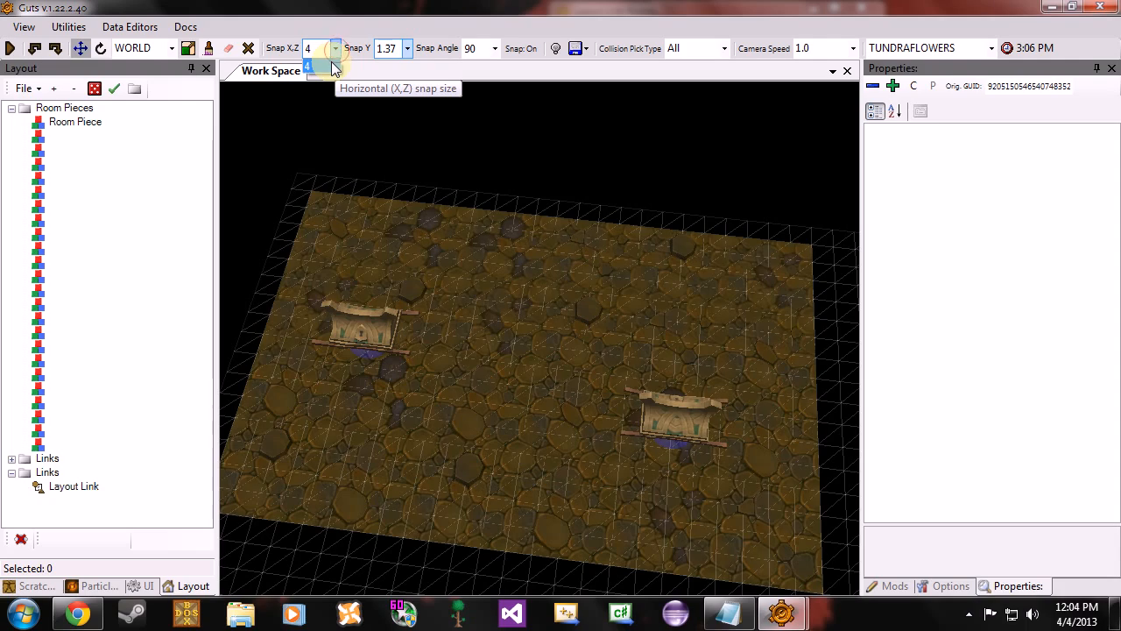
click(331, 66)
right_drag(577, 177, 529, 212)
click(424, 274)
drag(424, 274, 494, 297)
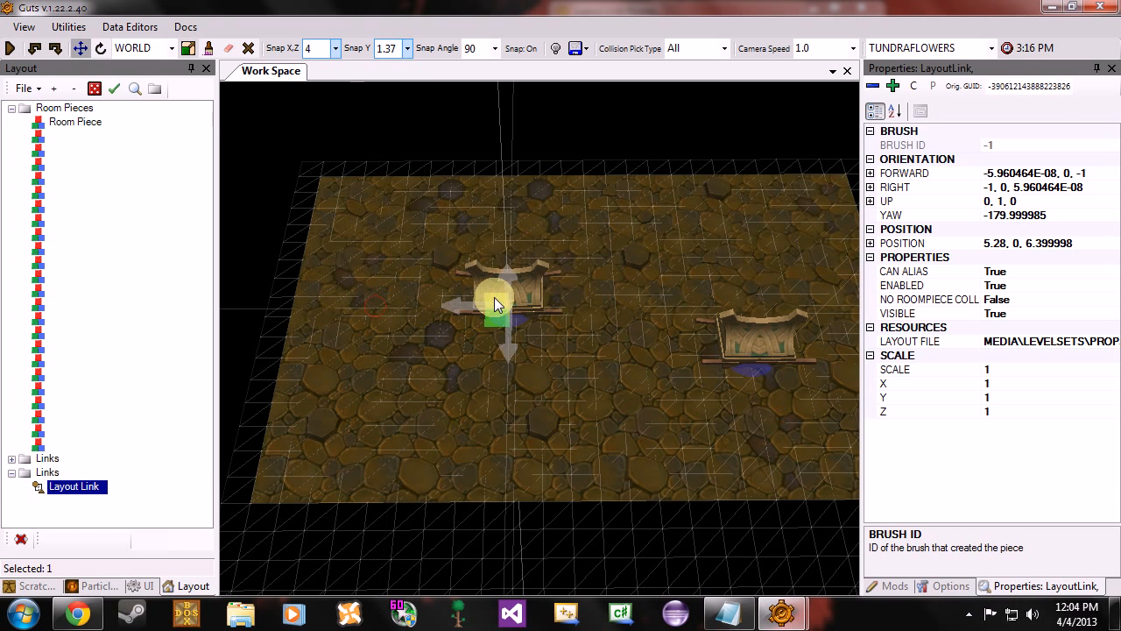
Select the other chest and move it to X 0, Z 8.
click(762, 345)
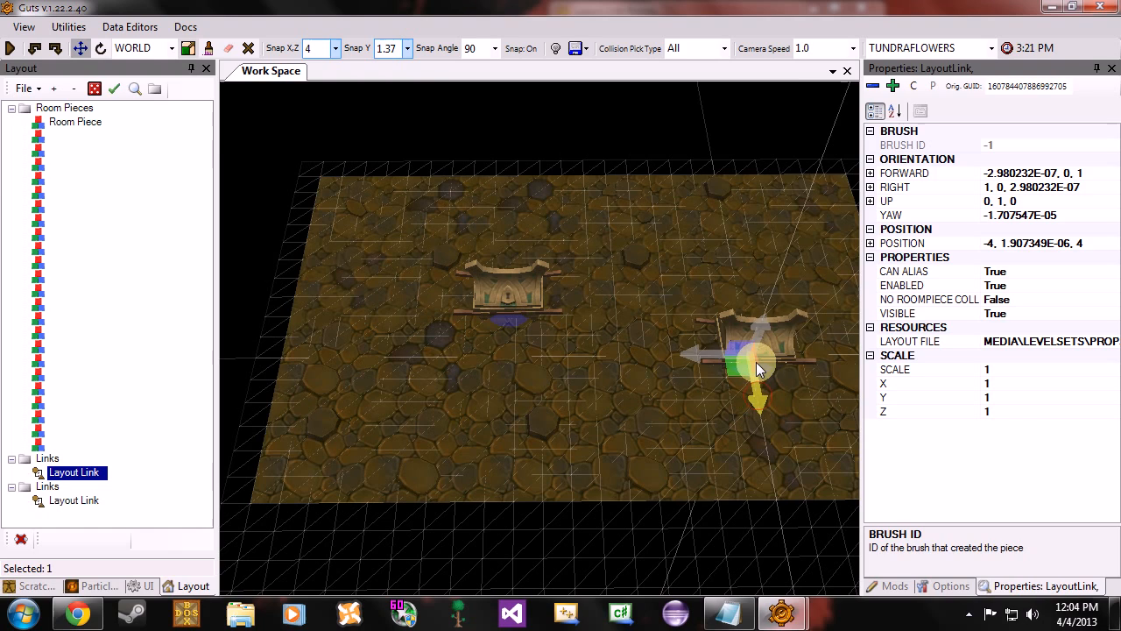
drag(756, 362, 752, 333)
drag(699, 289, 594, 283)
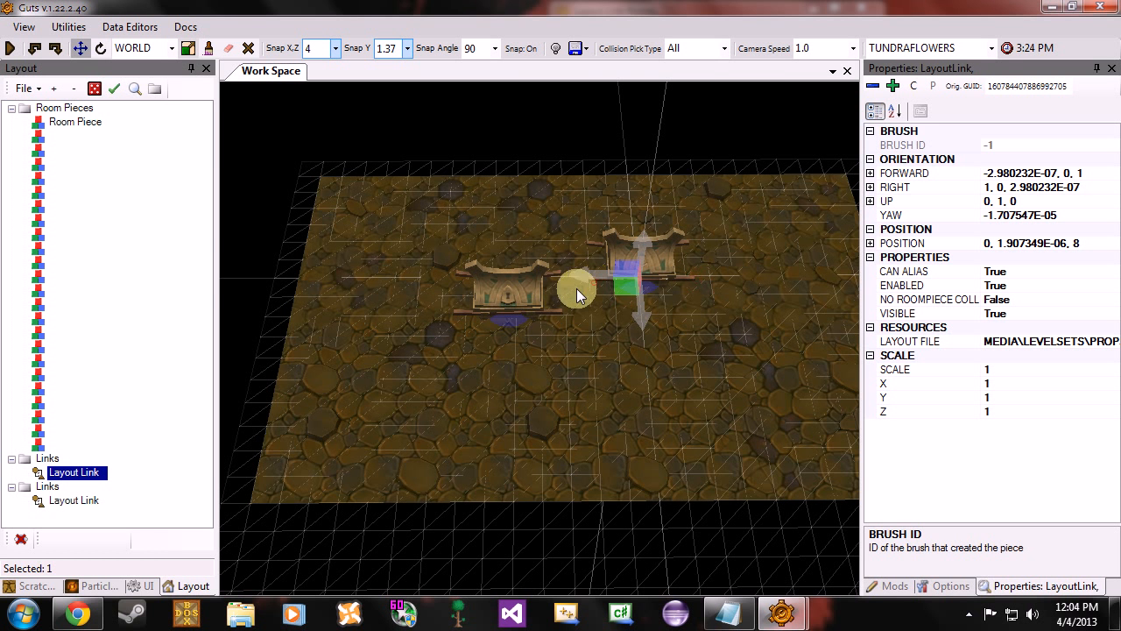
Select both chests together and move them as a group across the floor in snaps of 4.
ctrl+click(524, 289)
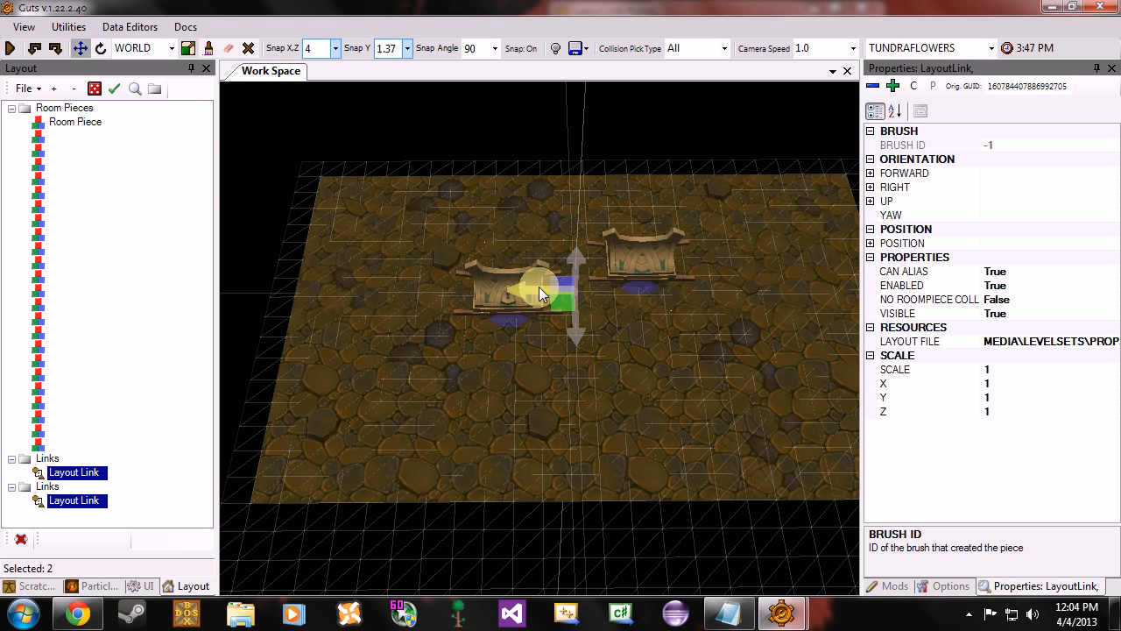
drag(516, 290, 581, 319)
key(Right)
key(Left)
key(Left)
key(Down)
key(Up)
key(Down)
key(Up)
Rotate both selected chests as a group in 90-degree snaps and reposition them towards the back of the floor.
key(Right)
key(Right)
key(Right)
key(Right)
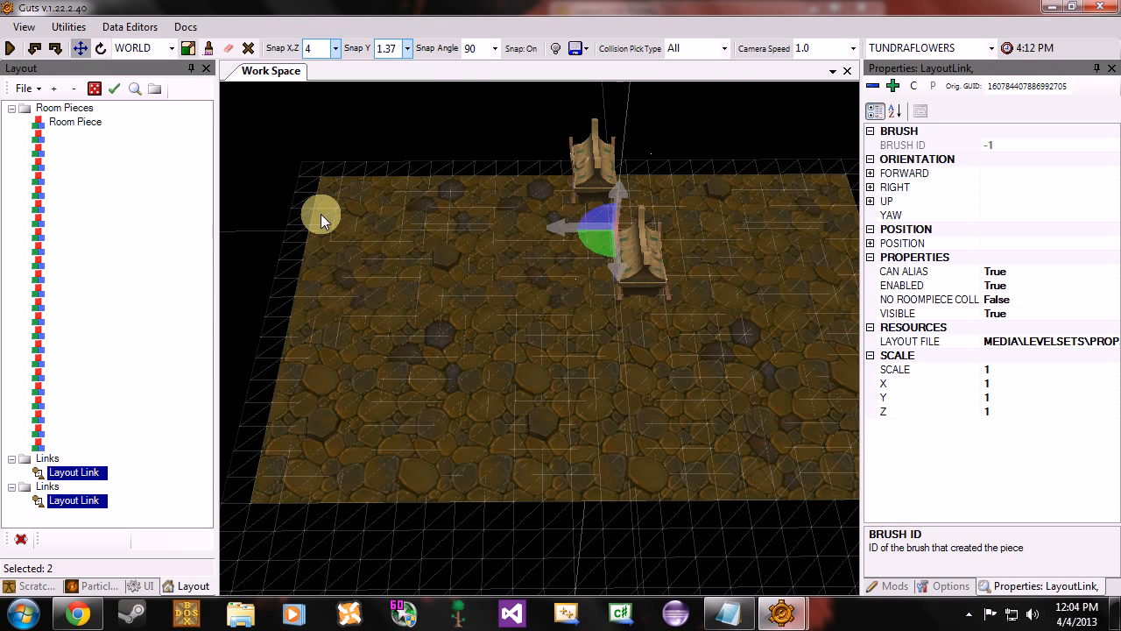
key(Right)
key(Right)
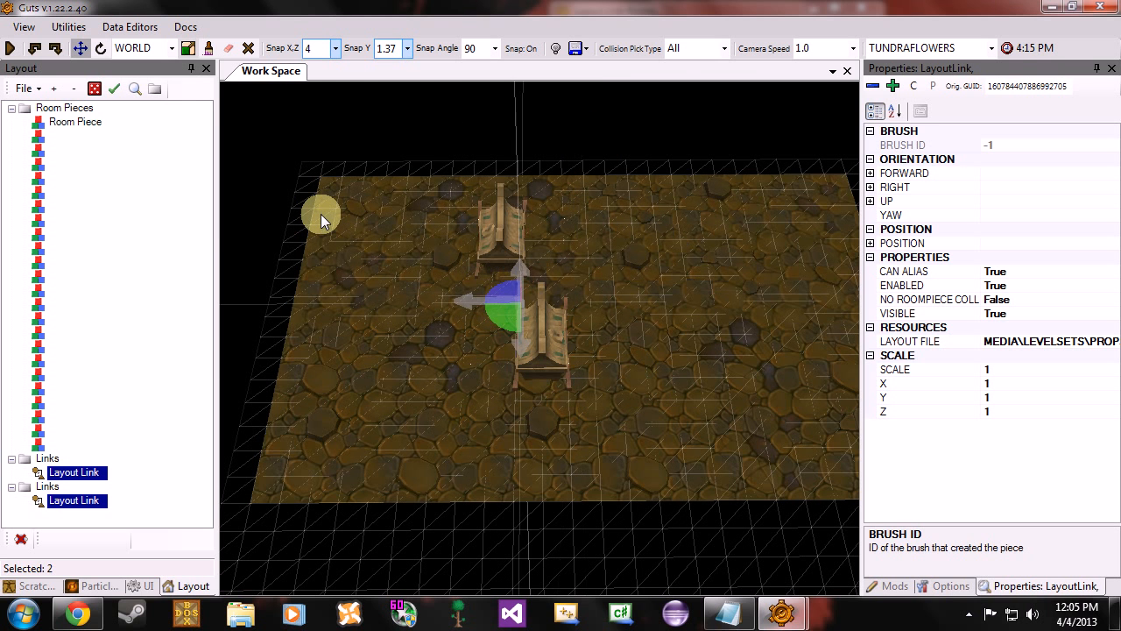
key(Right)
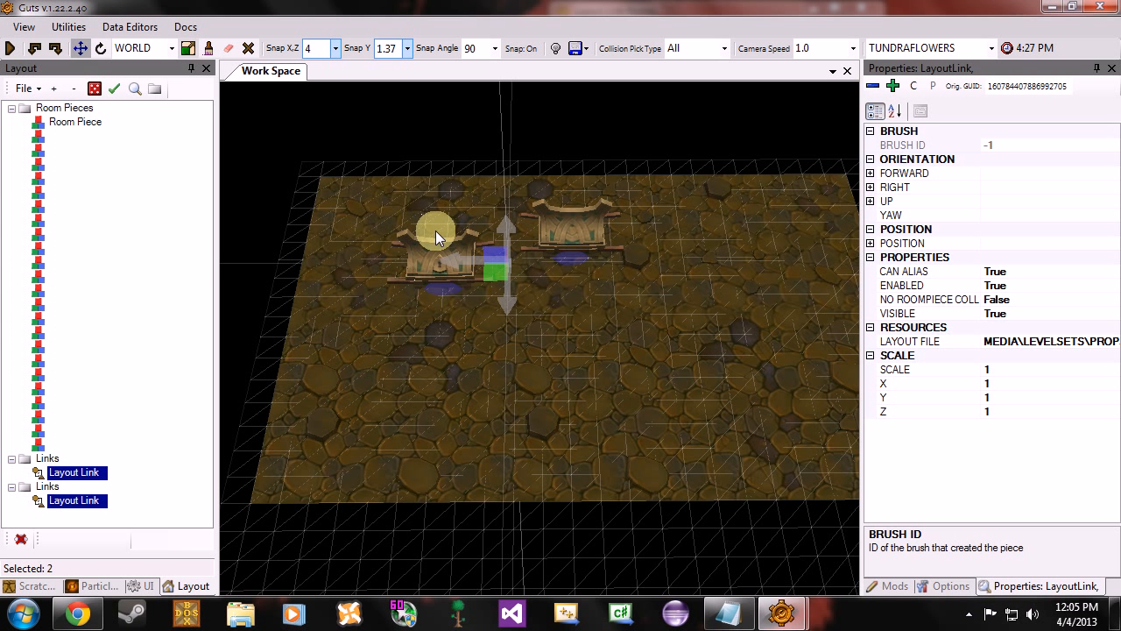
Scale both selected chests to about 1.39 in X, 1.63 in Y and 1.03 in Z.
click(187, 50)
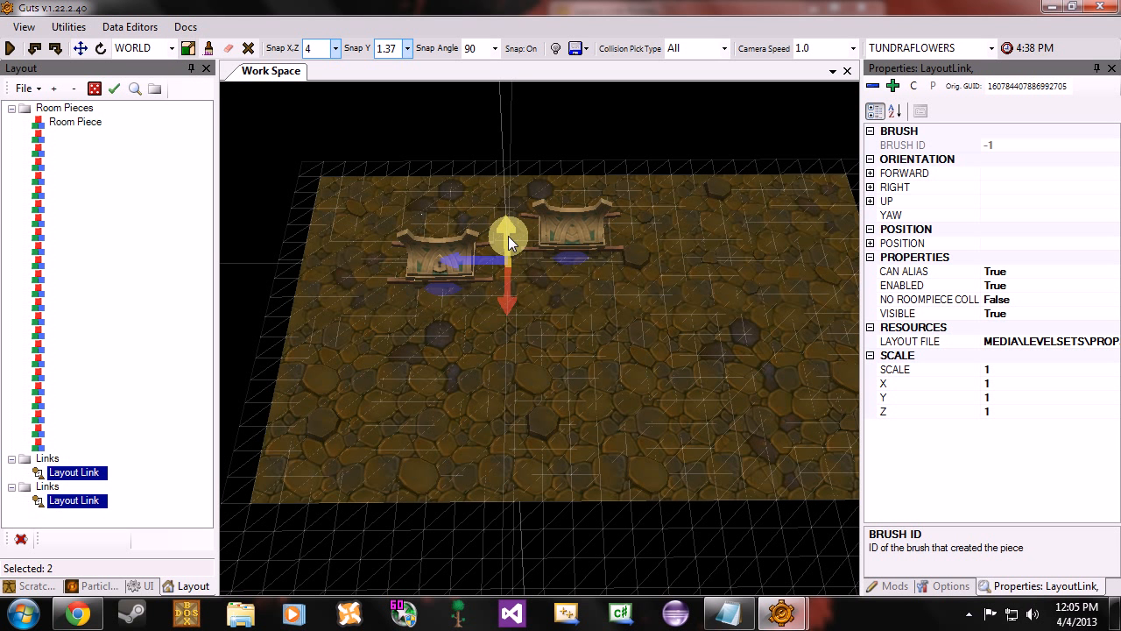
mouse_move(506, 225)
mouse_down()
mouse_move(521, 32)
mouse_move(525, 281)
mouse_move(525, 164)
mouse_move(518, 225)
mouse_up()
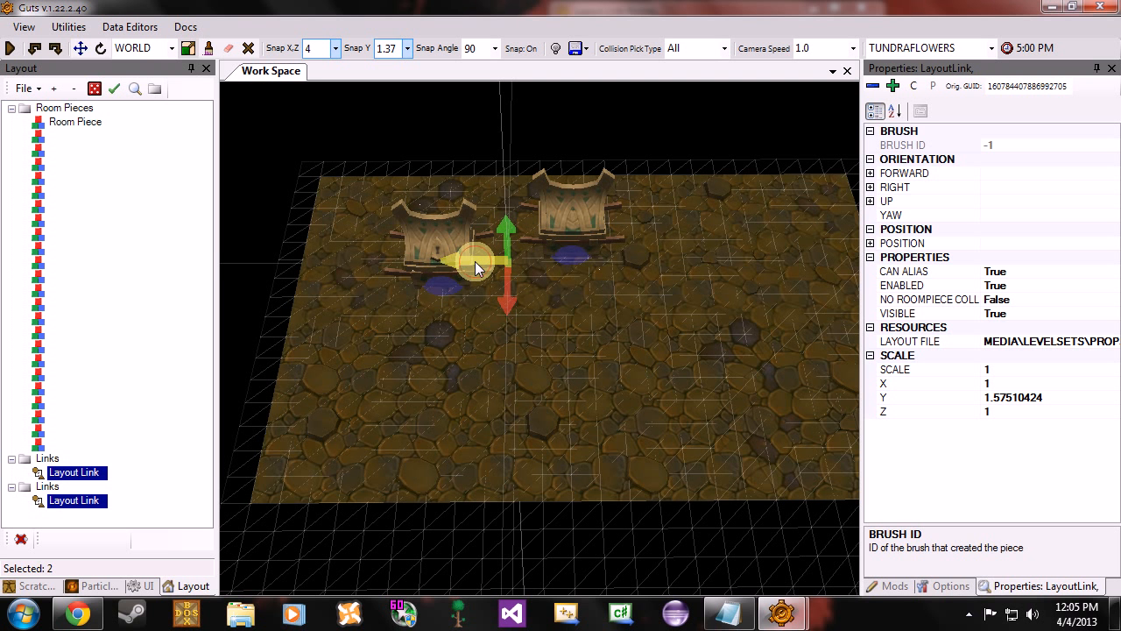
mouse_move(475, 261)
mouse_down()
mouse_move(425, 268)
mouse_move(467, 268)
mouse_up()
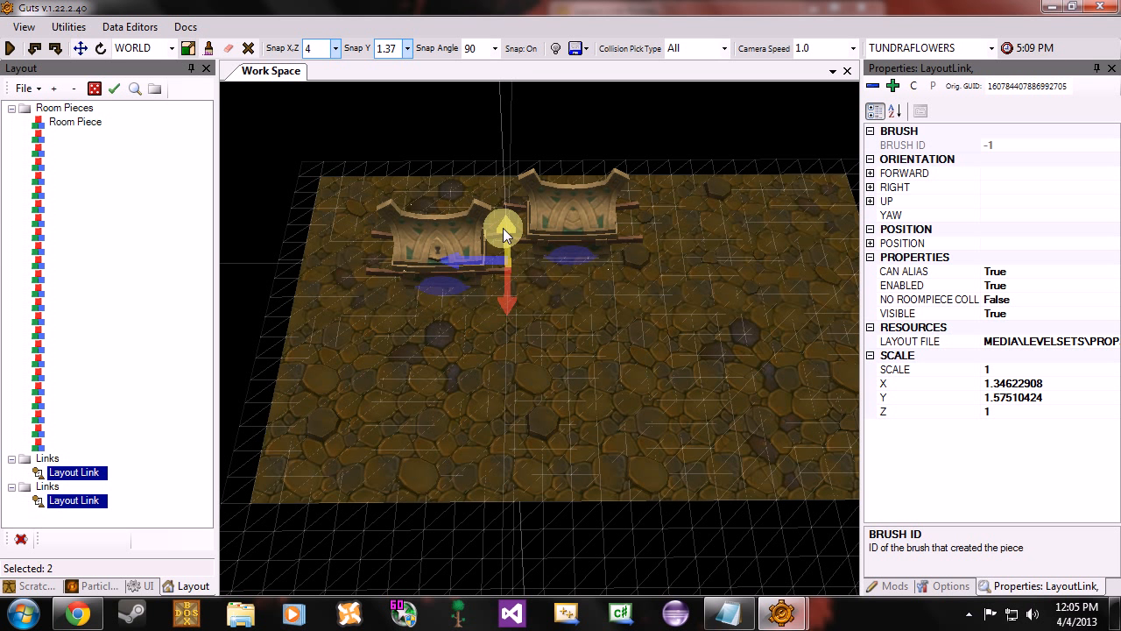
mouse_move(507, 225)
mouse_down()
mouse_move(513, 158)
mouse_move(502, 240)
mouse_move(509, 225)
mouse_up()
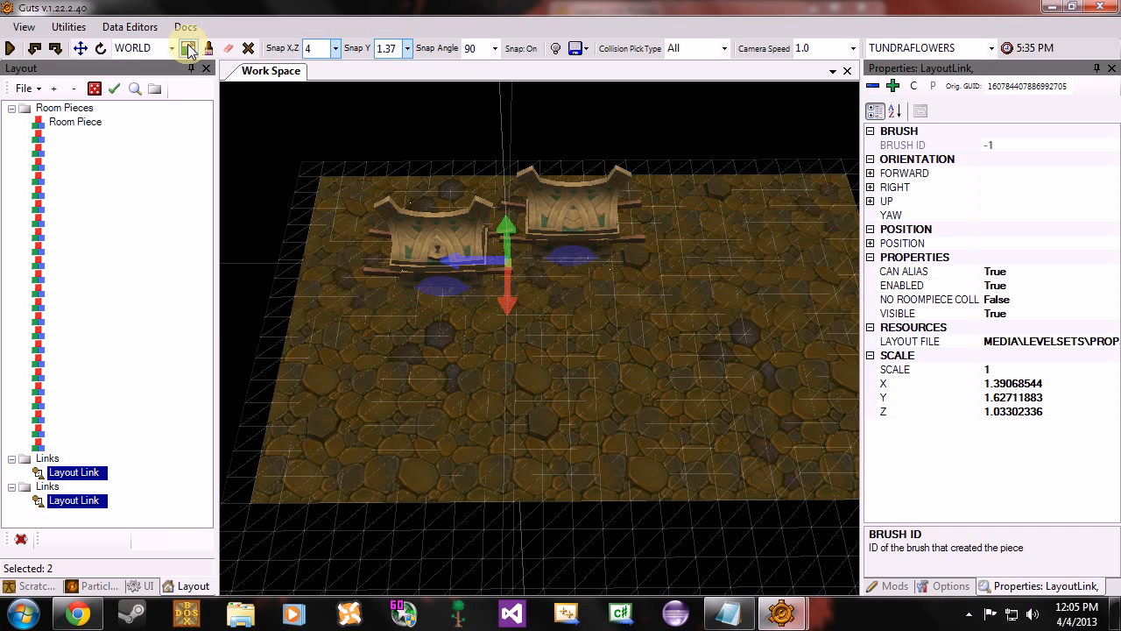
Switch to position editing and duplicate the chest at X 2.72, Z 9.6 along the Z axis to about Z 1.6.
click(87, 54)
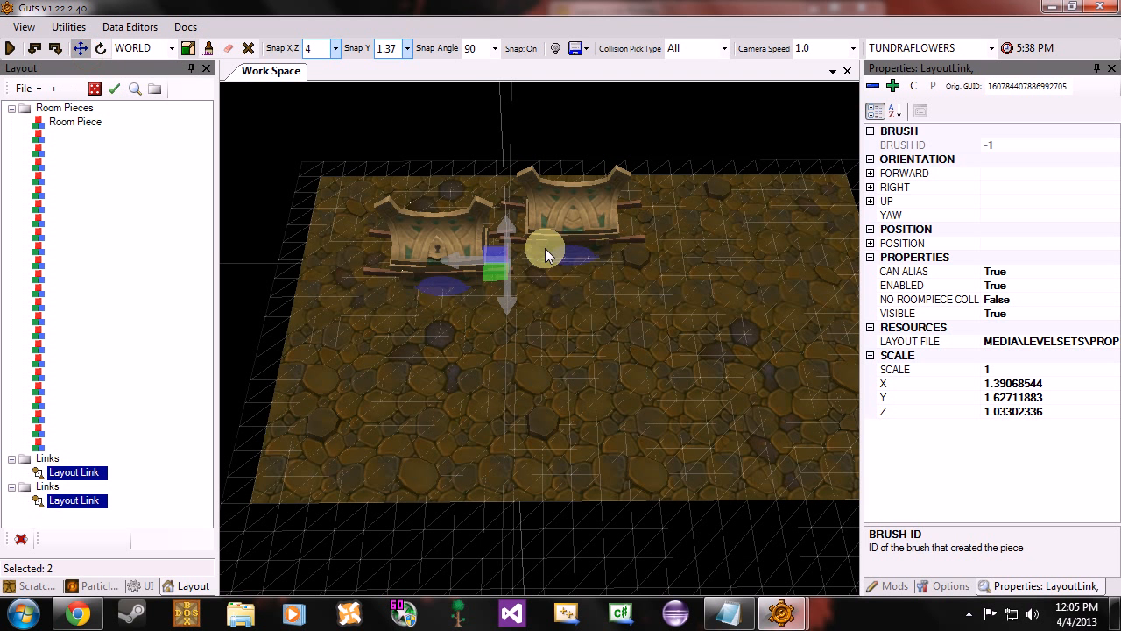
click(562, 219)
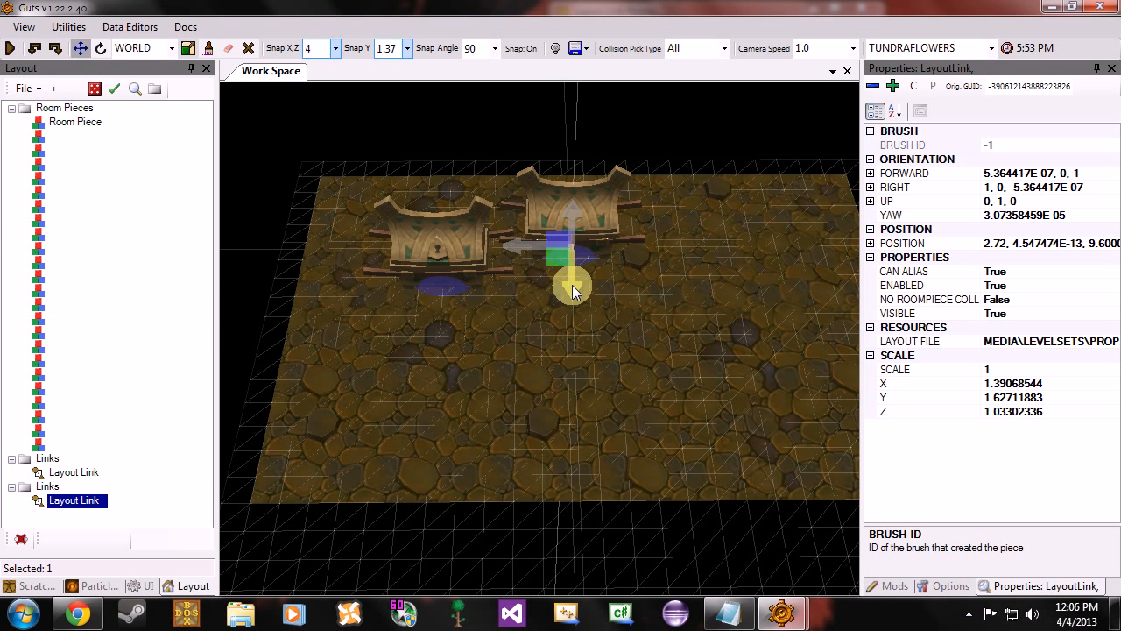
shift+drag(572, 285, 594, 524)
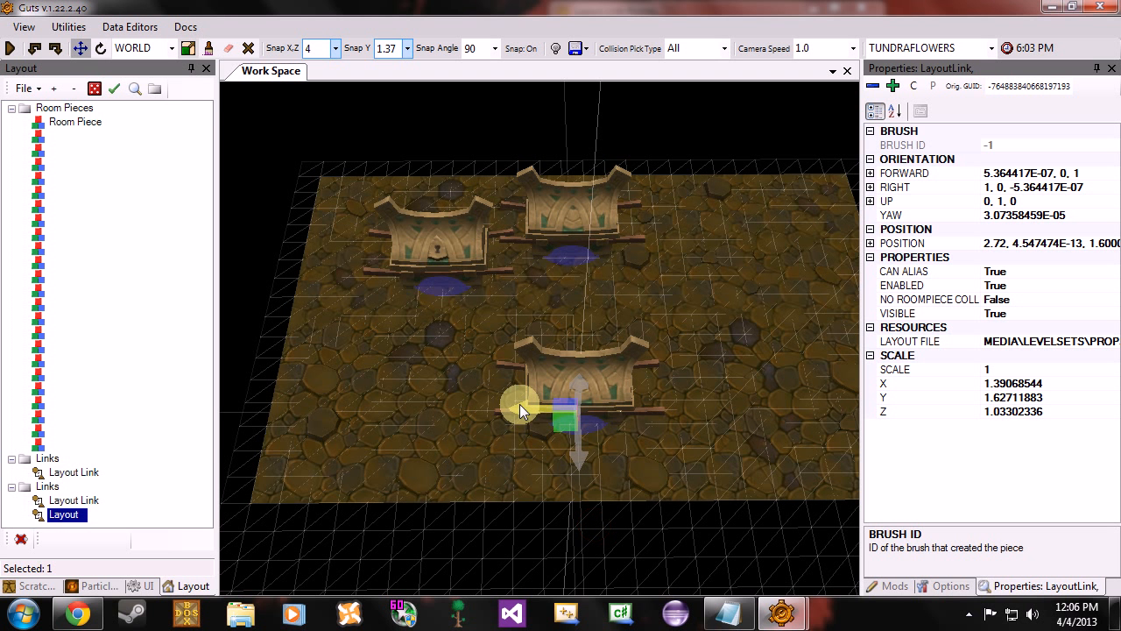
Hide the manipulation gizmo and move the duplicated chest along the X axis to -1.28.
click(254, 47)
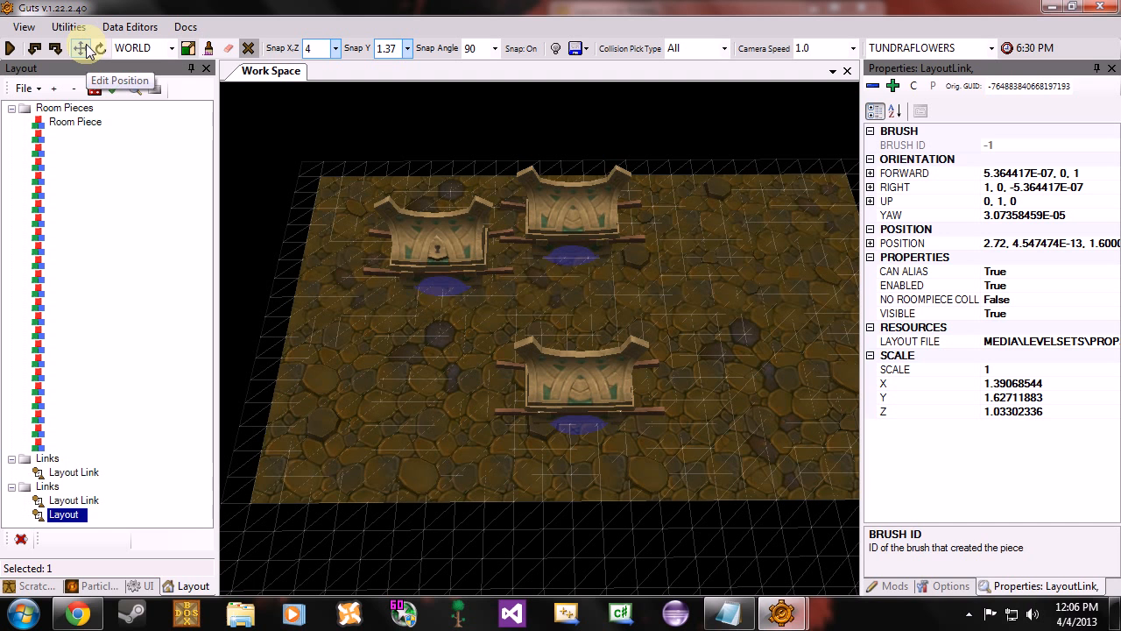
key(Right)
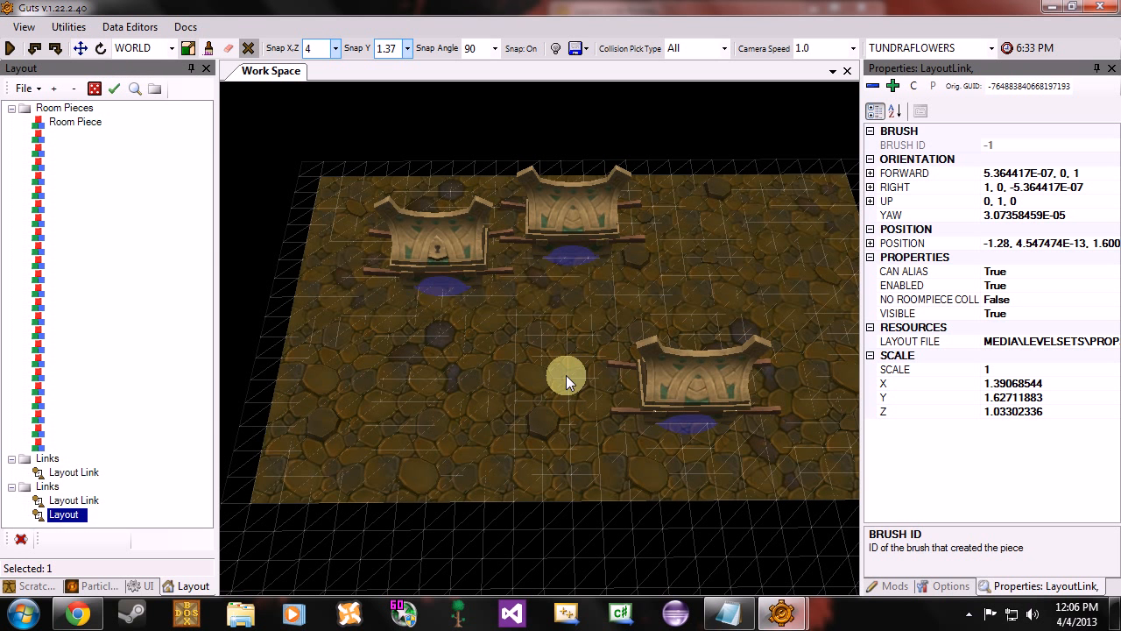
Move the duplicated chest along the X axis to 2.72 and show its position gizmo again.
key(Left)
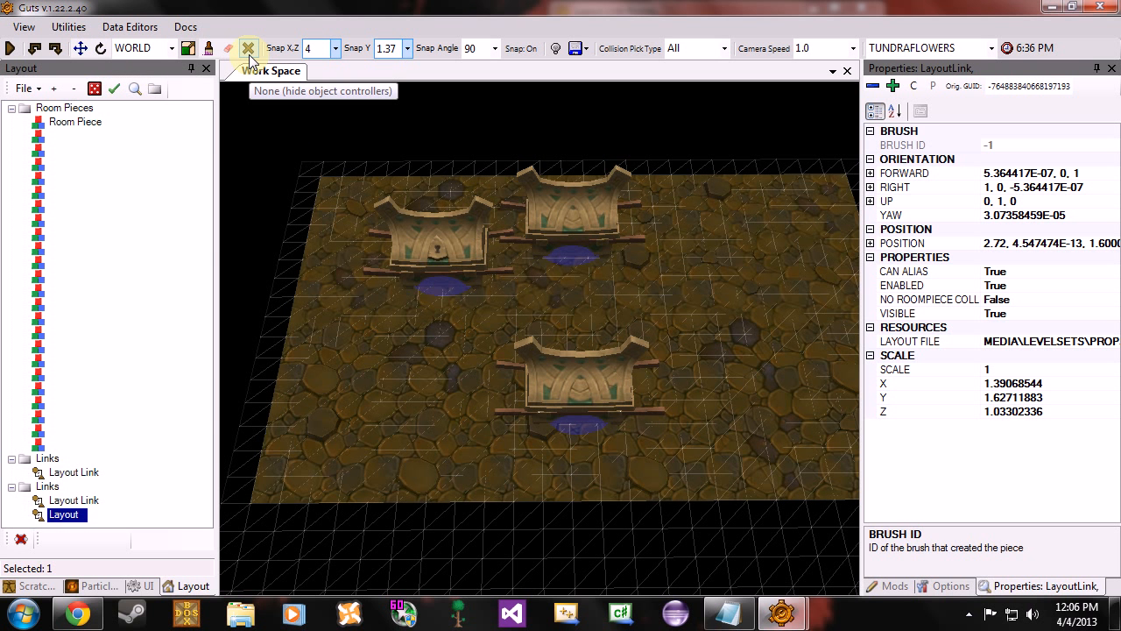
click(80, 48)
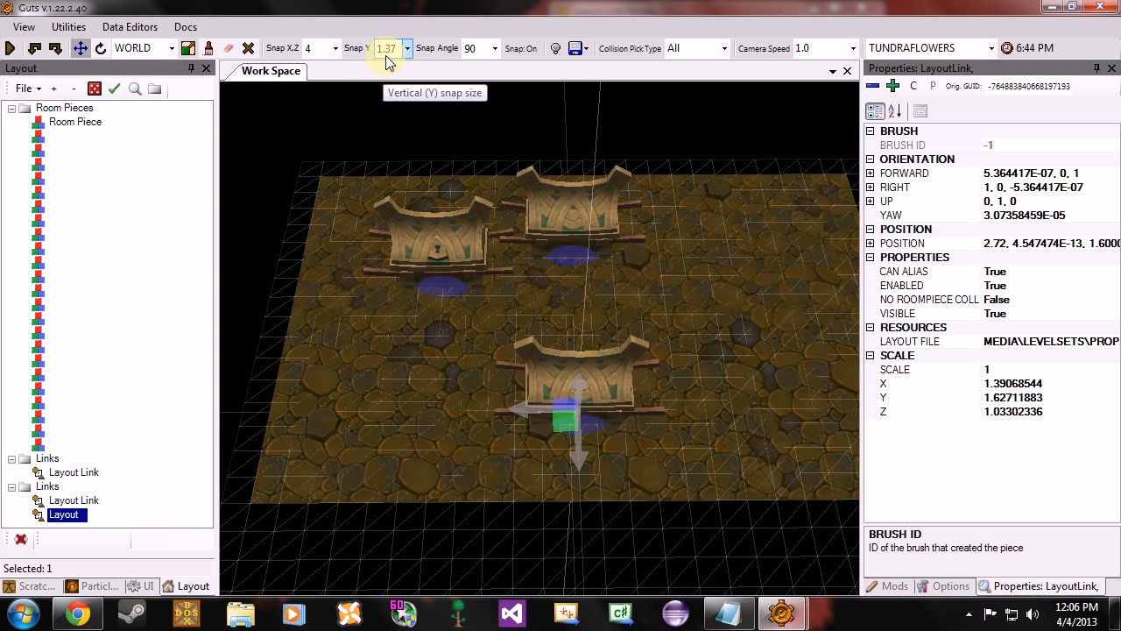
Turn snapping off and back on.
click(520, 49)
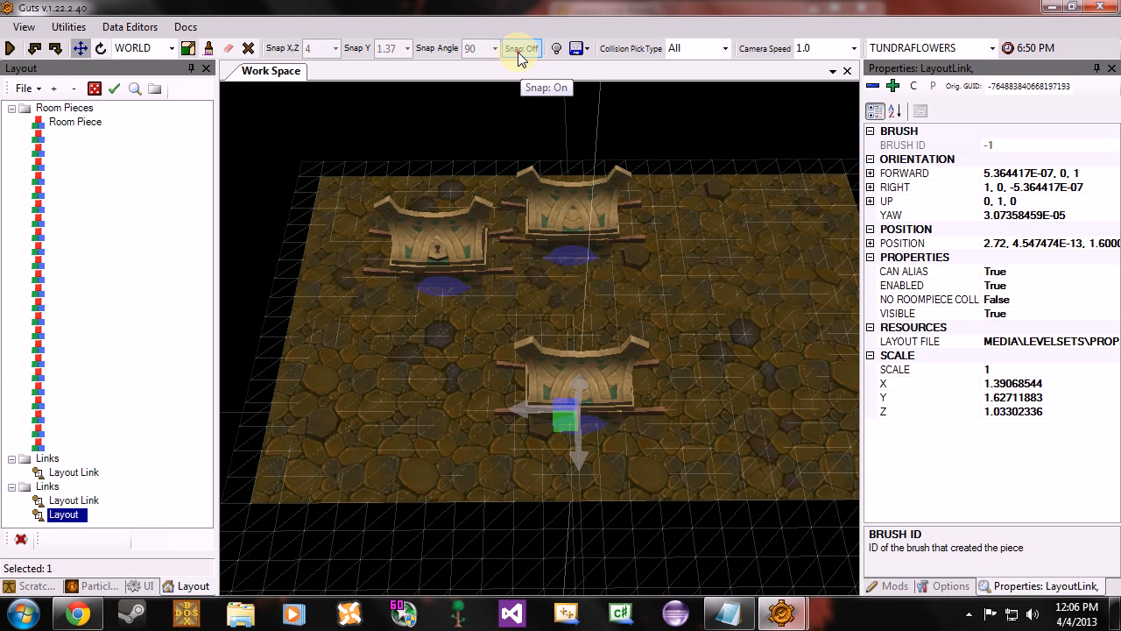
click(519, 50)
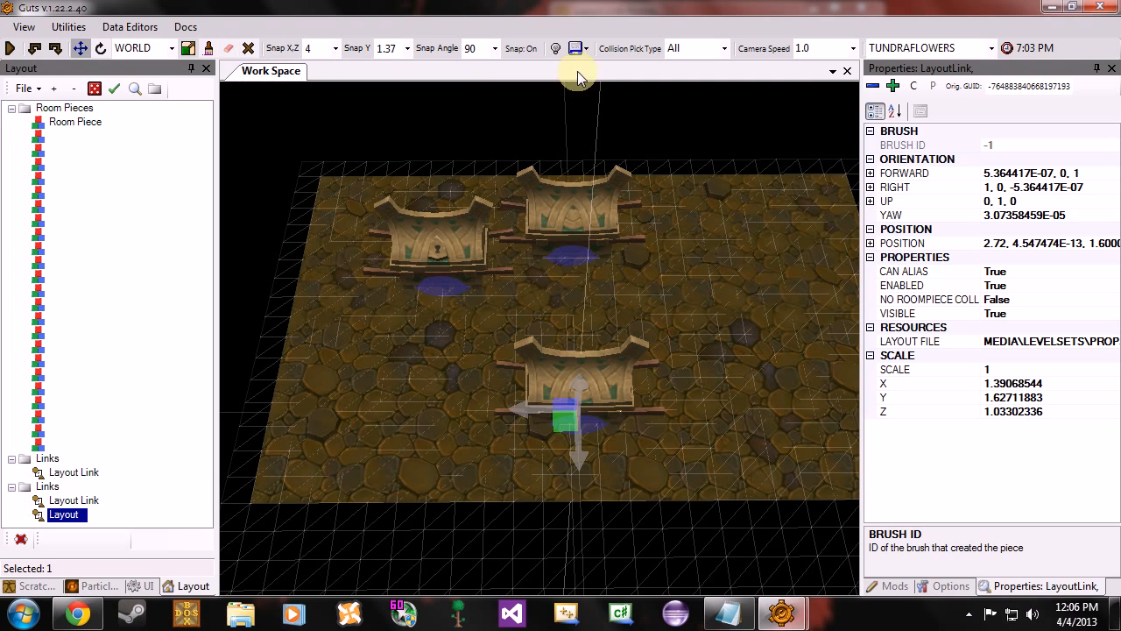
Turn on the workspace light and examine how it illuminates the floor and chests from several viewpoints.
right_drag(846, 234, 802, 214)
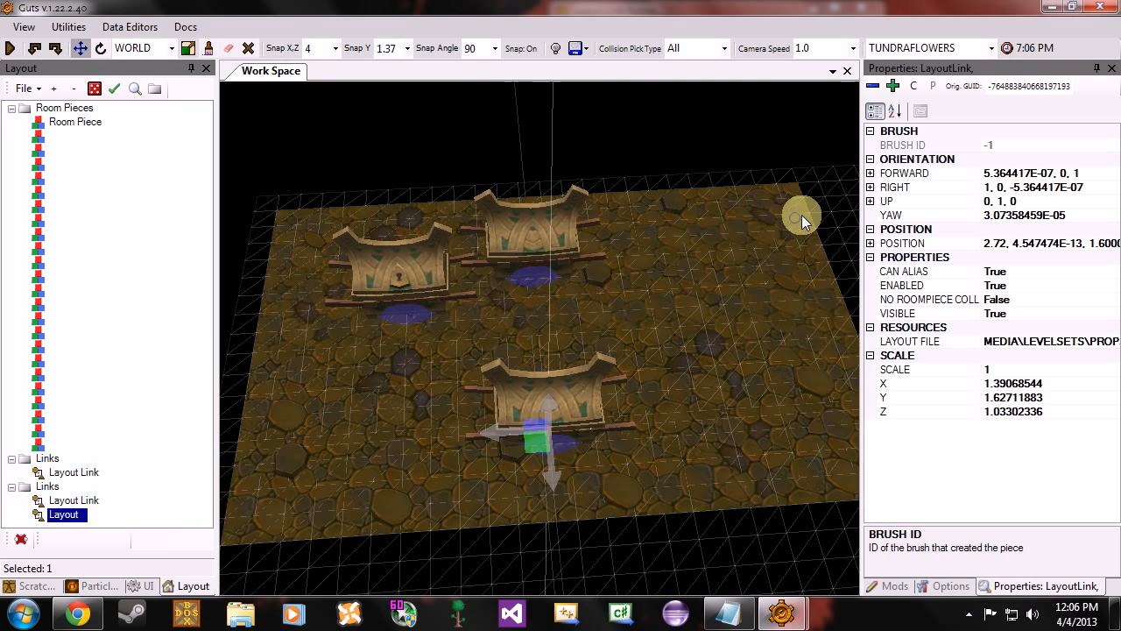
click(557, 50)
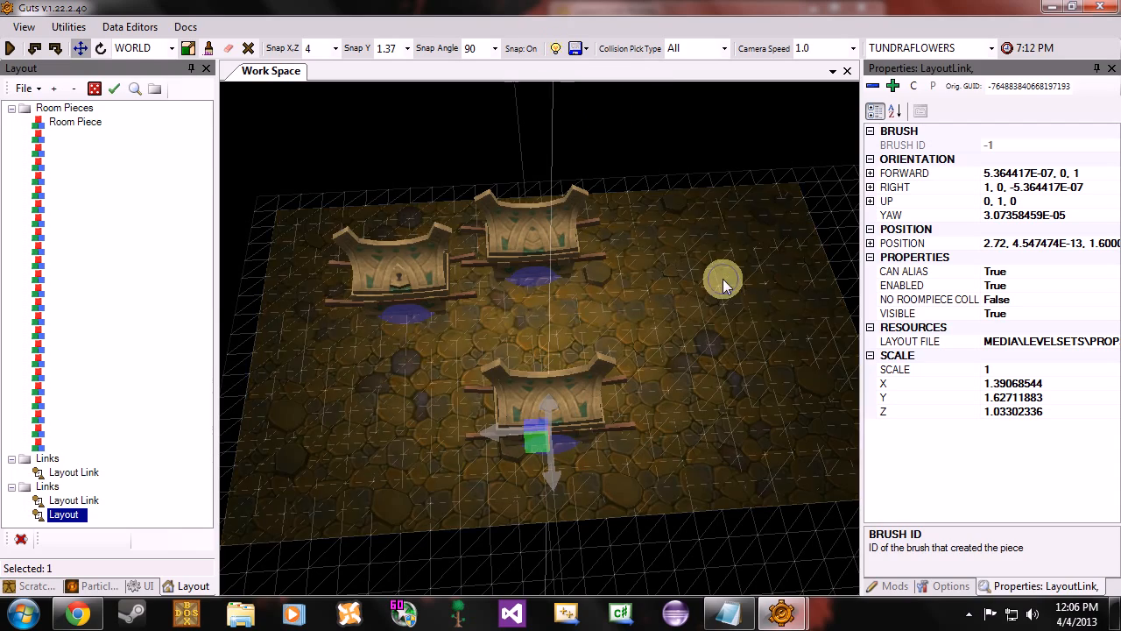
key(w)
right_drag(723, 279, 557, 292)
key(d)
key(w)
key(s)
key(w)
key(w)
key(w)
key(s)
key(w)
key(a)
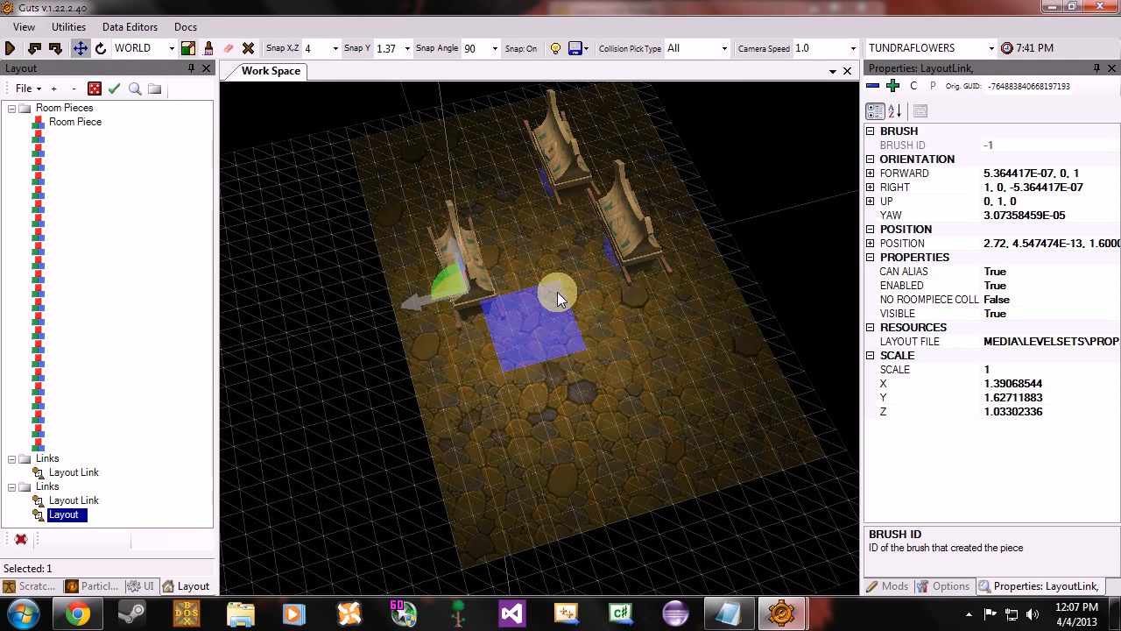
right_drag(558, 292, 533, 310)
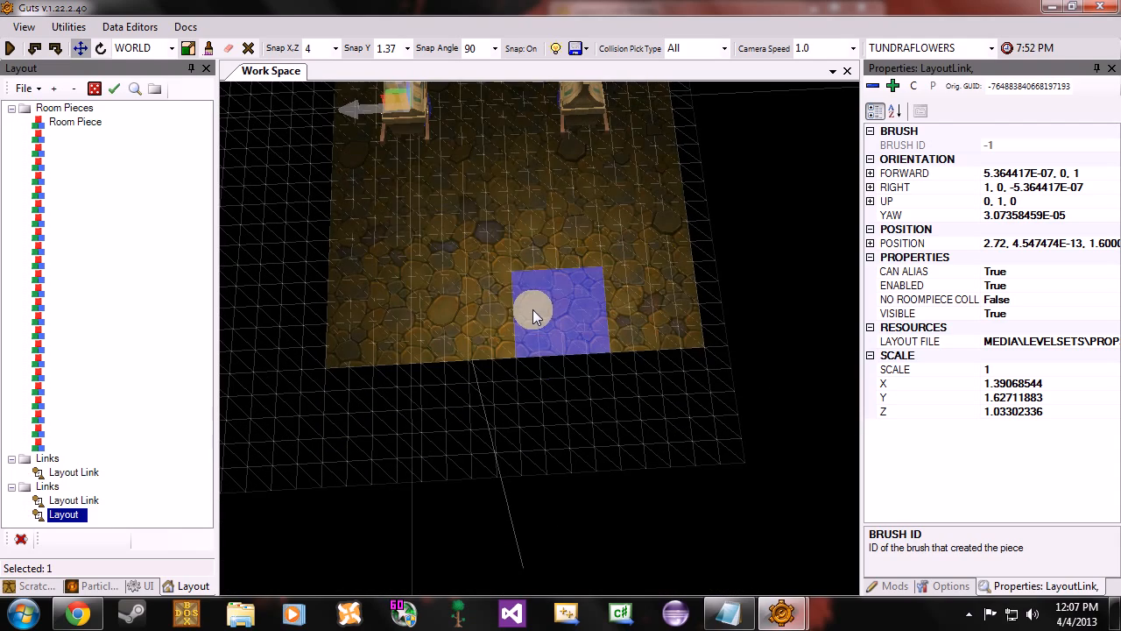
Turn the workspace light off and bring all three chests back into view.
click(552, 56)
key(a)
key(w)
key(d)
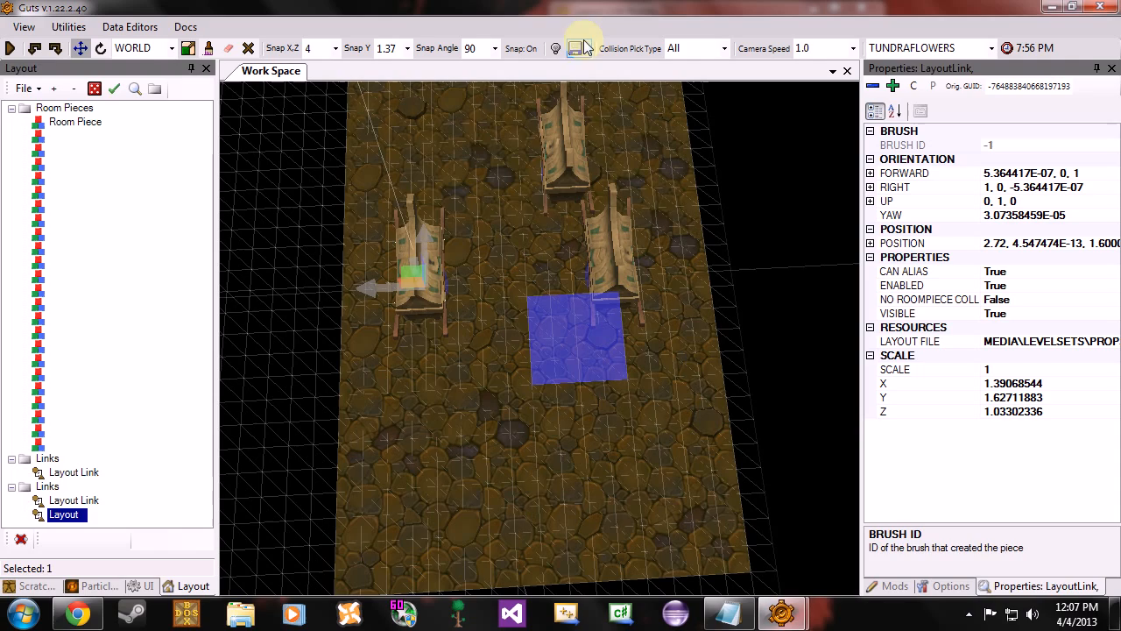
right_drag(563, 289, 685, 257)
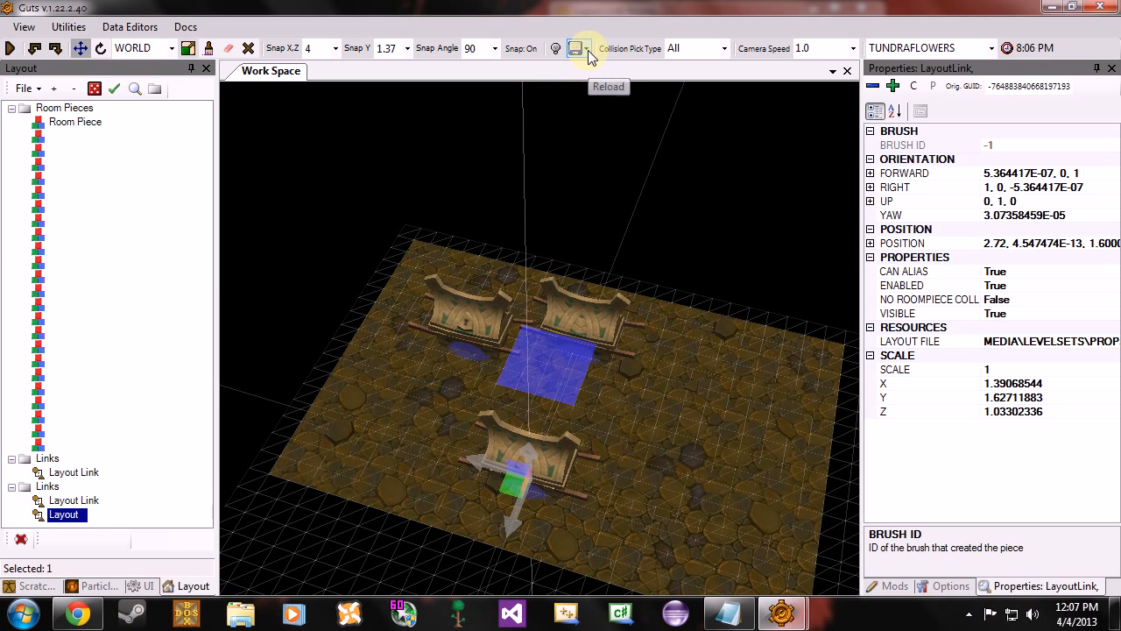
Review the resource categories that can be reloaded and the available collision pick types.
click(587, 49)
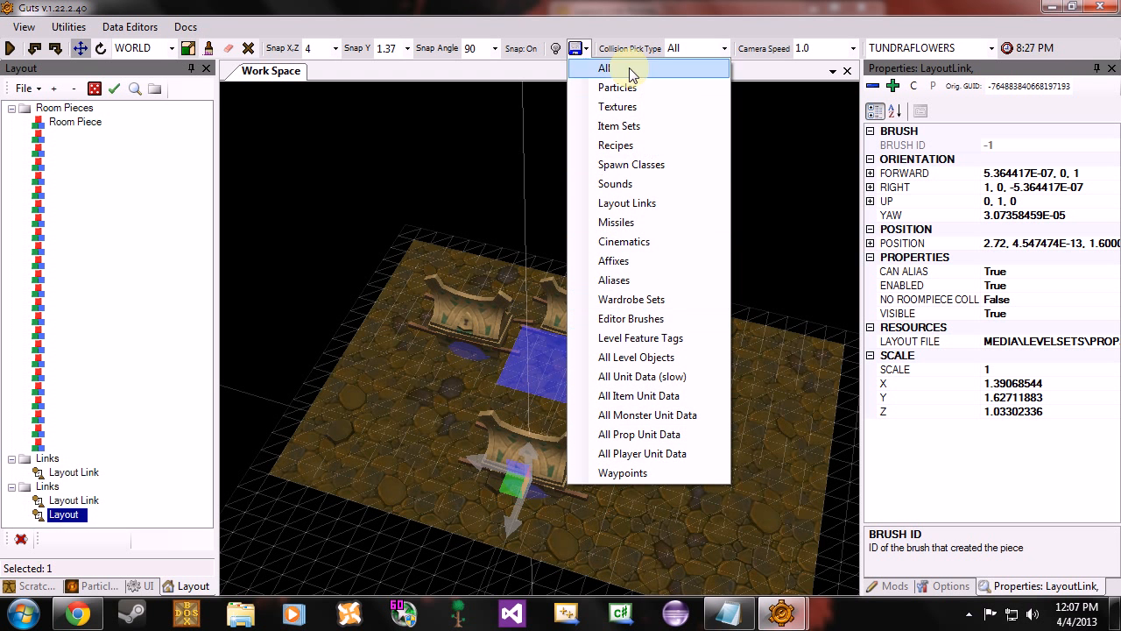
click(584, 48)
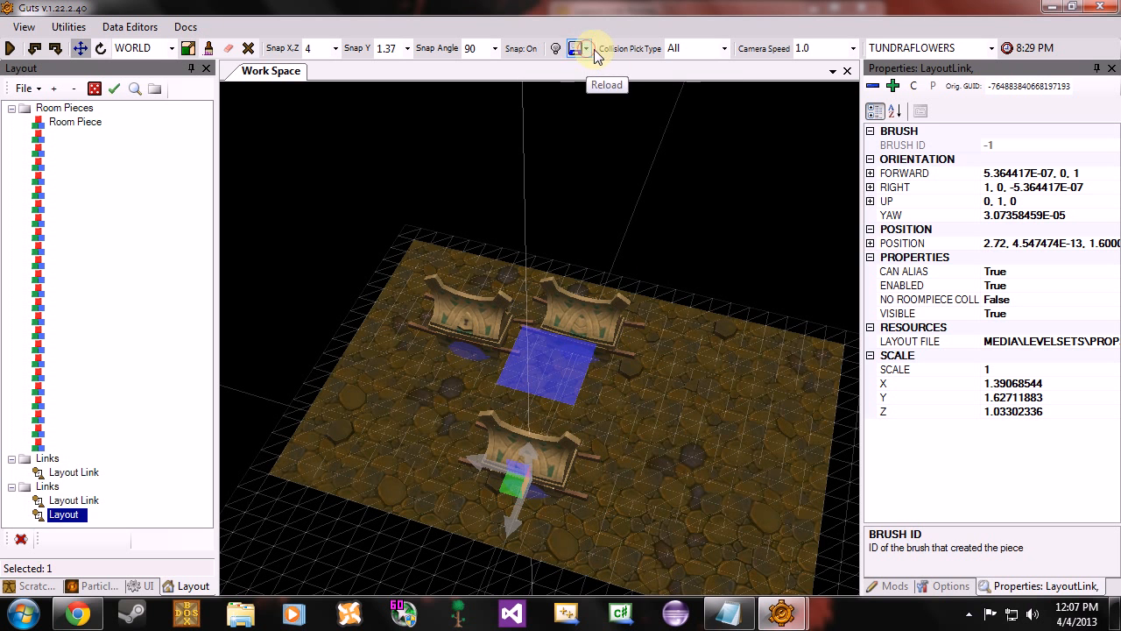
click(724, 48)
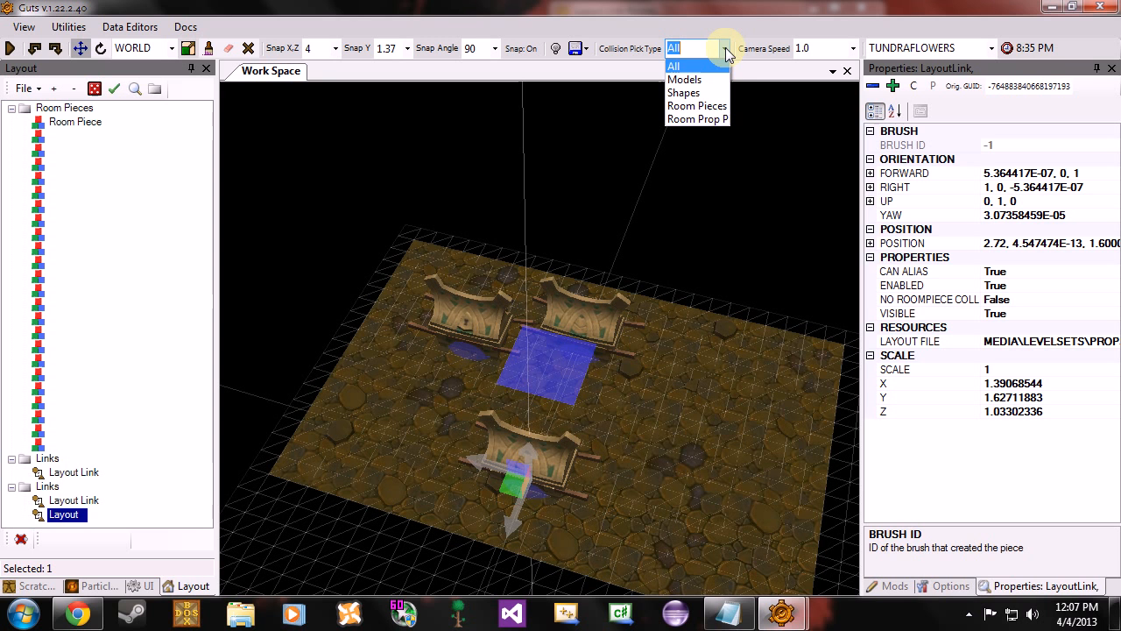
click(726, 47)
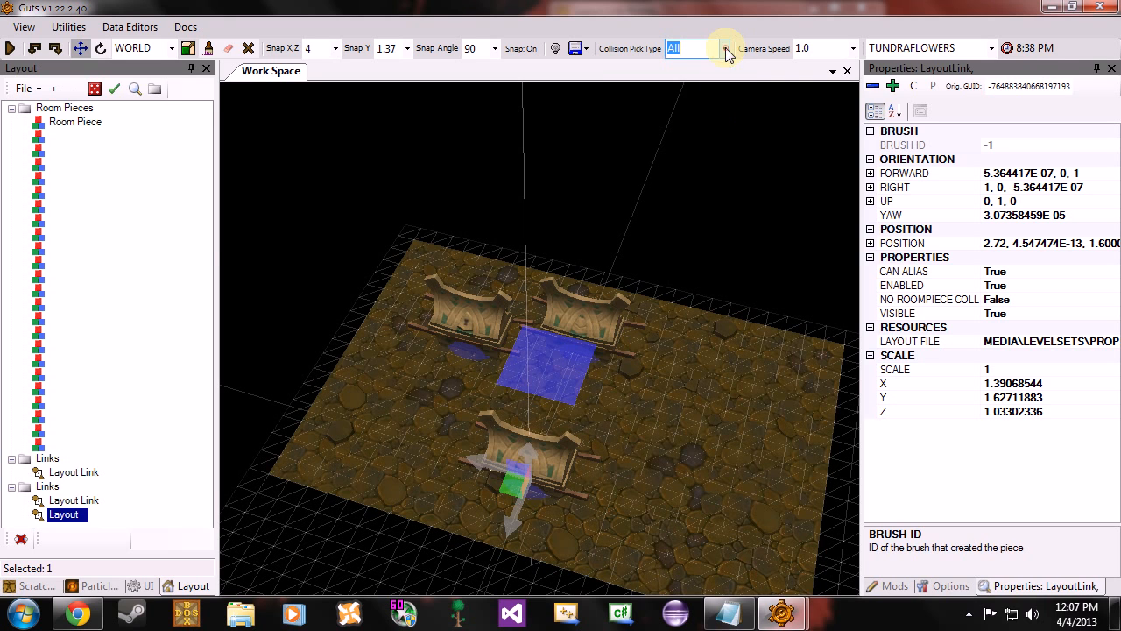
Select the chest at X 2.72, Z 9.6 with collision pick type All and review the other pick types.
click(582, 326)
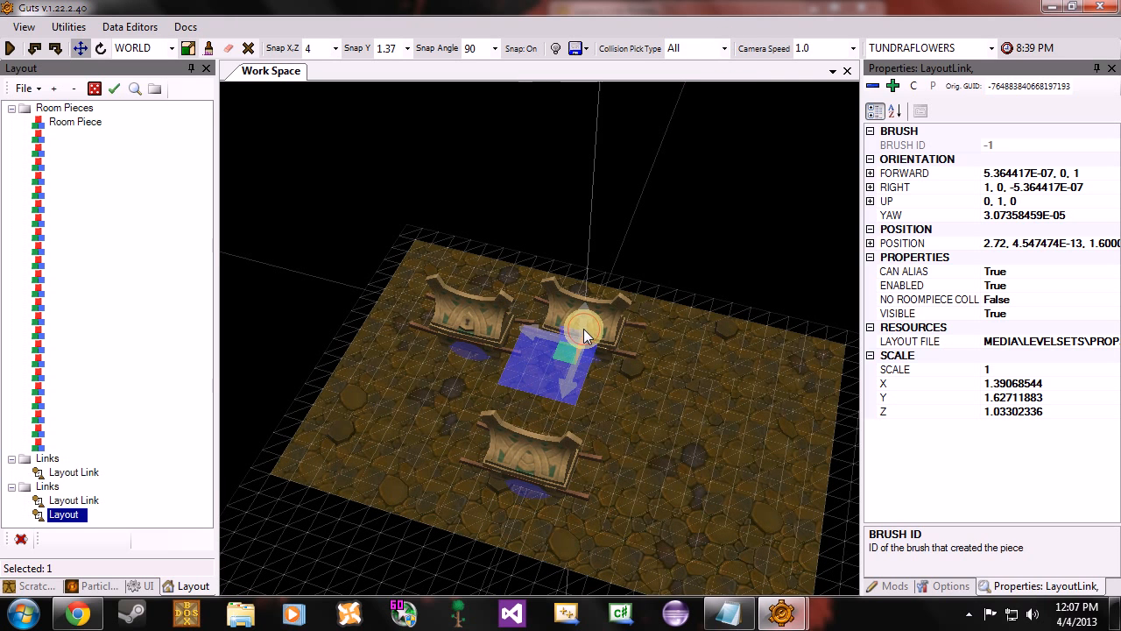
click(724, 48)
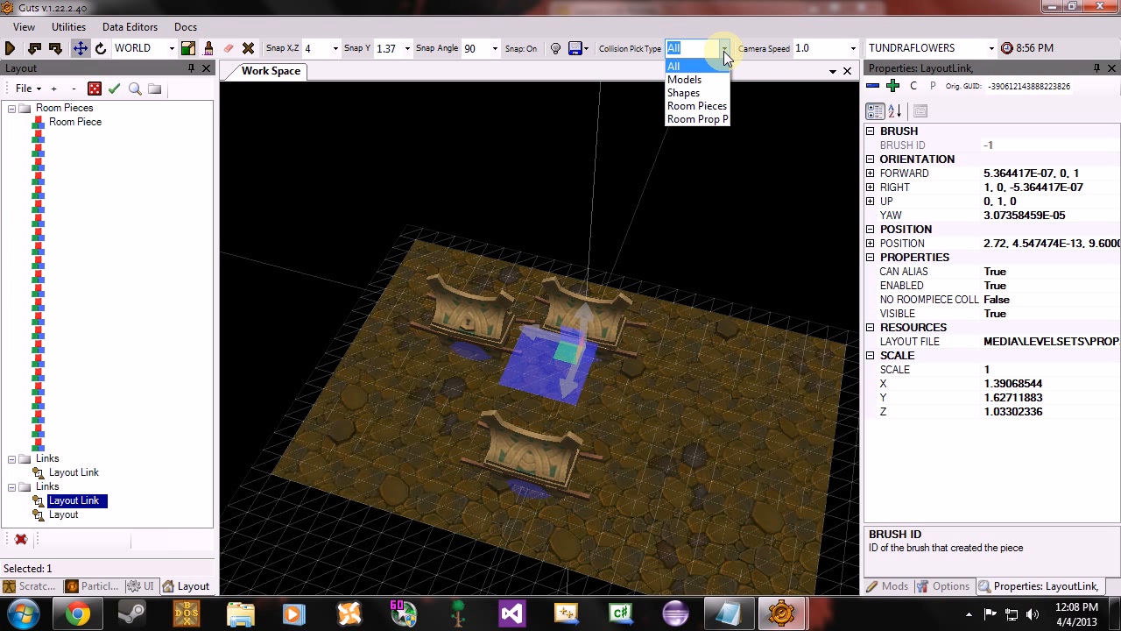
click(724, 50)
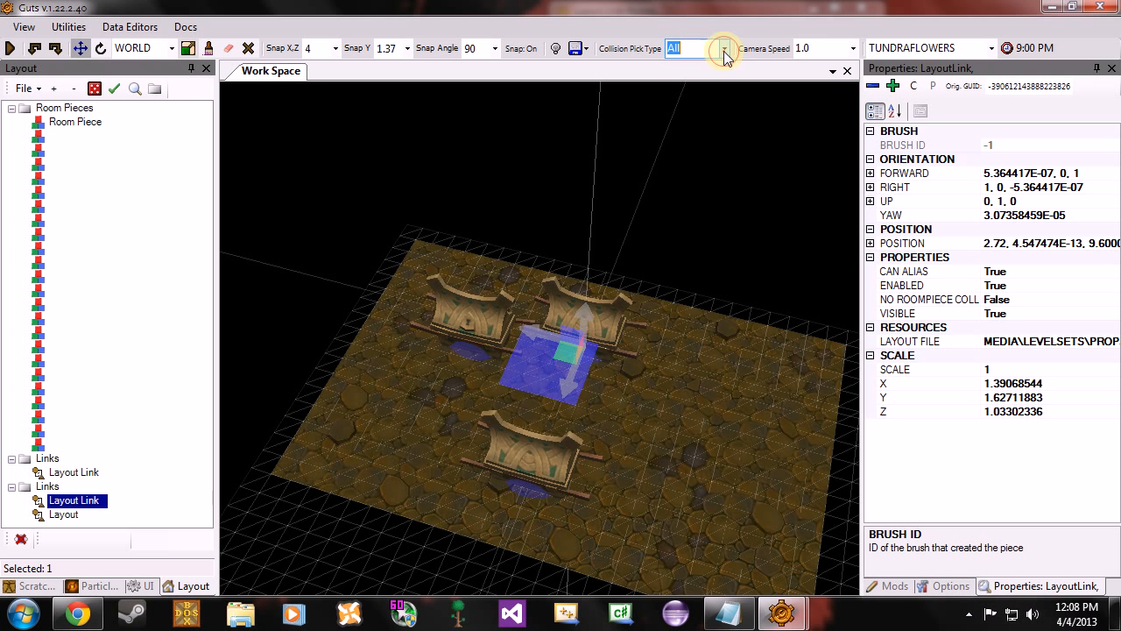
Review the camera speed choices and examine how fast the view travels at speed 1.0.
click(855, 49)
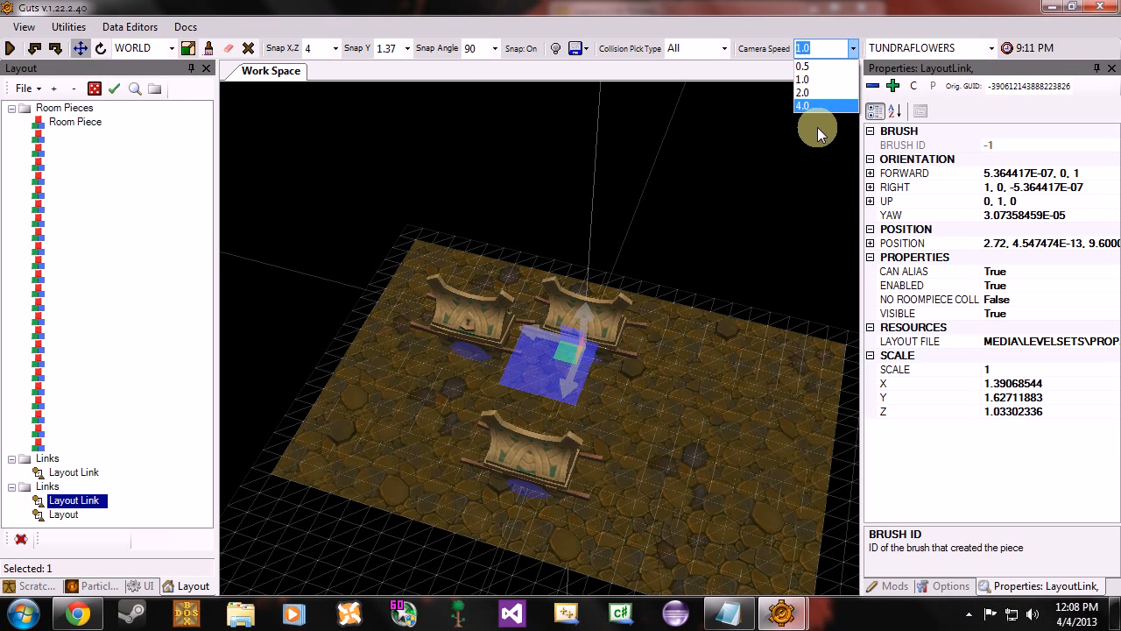
click(855, 48)
right_drag(633, 343, 659, 352)
key(a)
key(w)
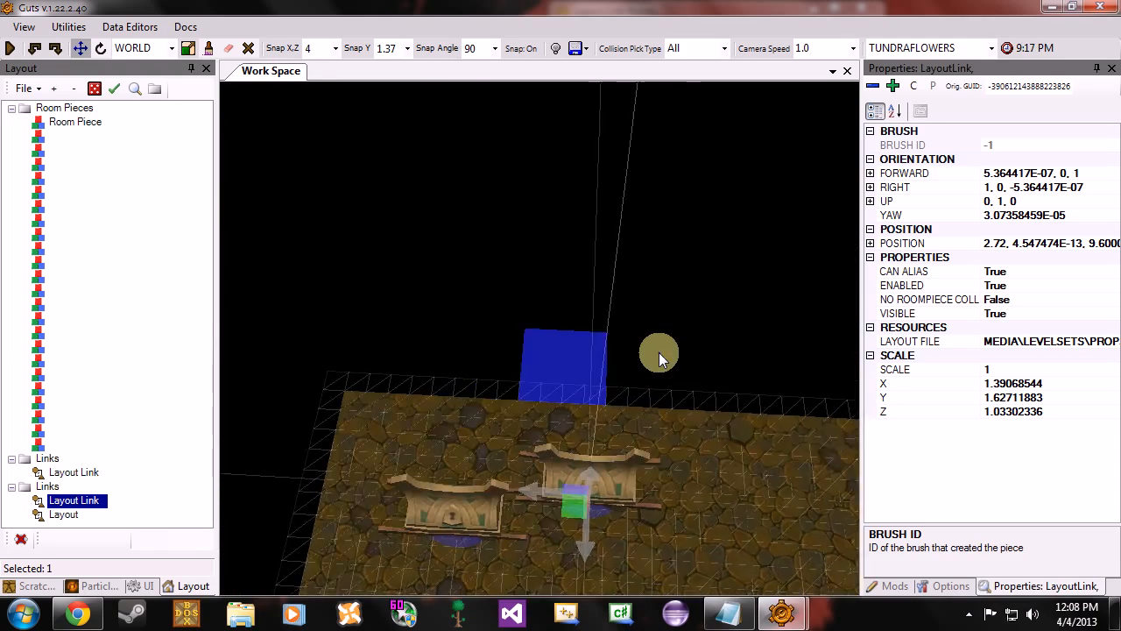
key(d)
key(s)
key(a)
key(s)
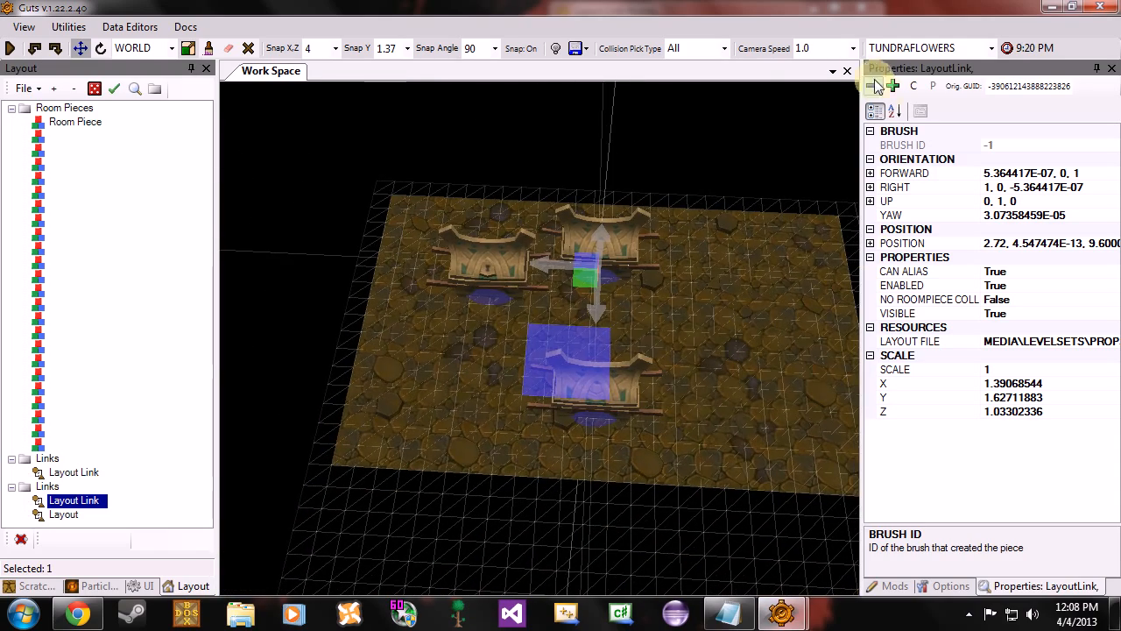
Set the camera speed to 4.0 and try it by travelling sideways across the floor.
click(850, 49)
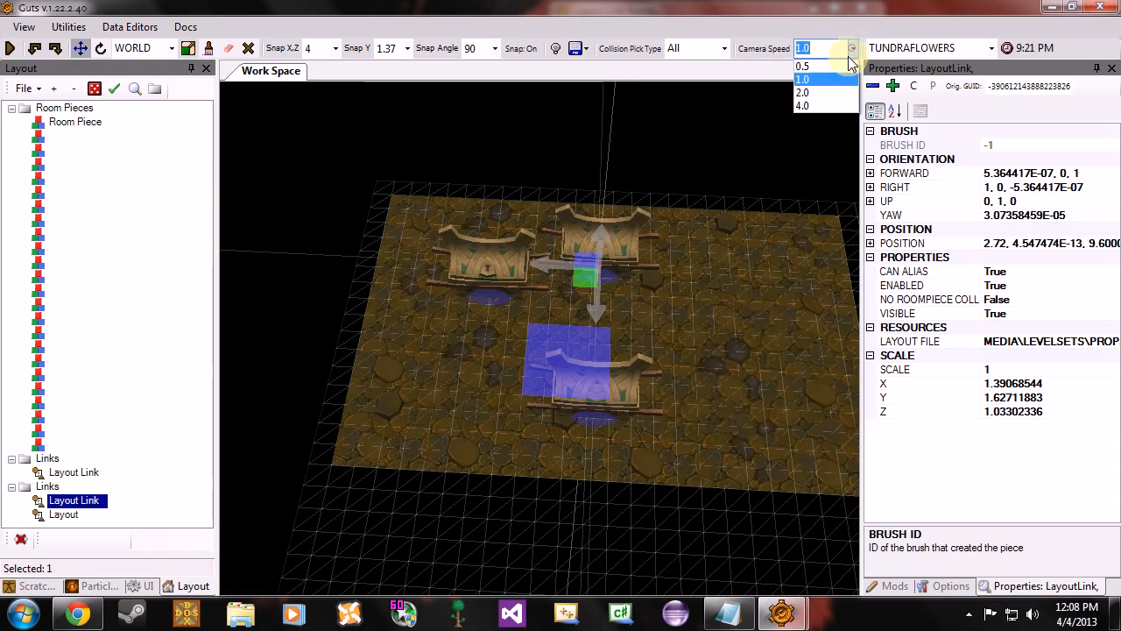
click(822, 100)
key(d)
key(a)
key(d)
key(d)
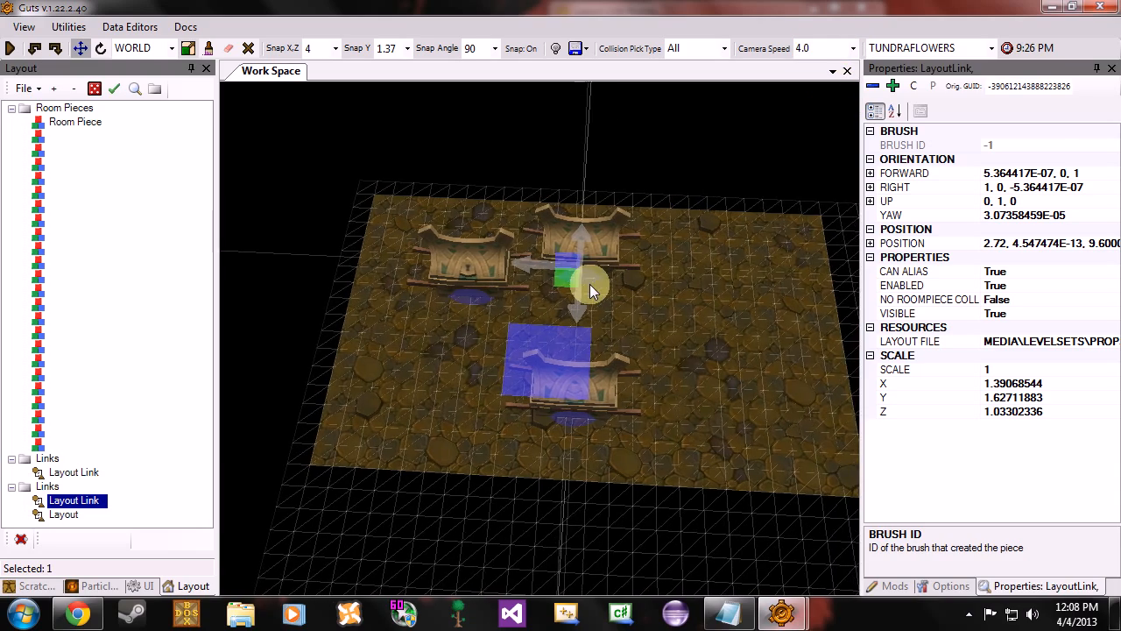
key(a)
key(a)
key(d)
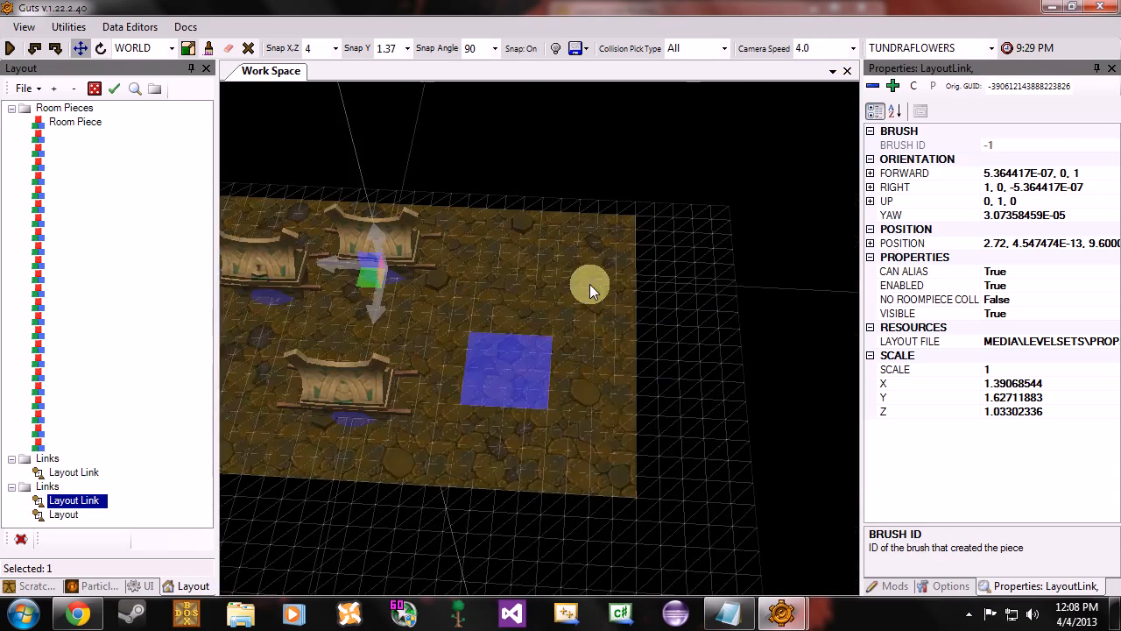
key(a)
key(d)
key(a)
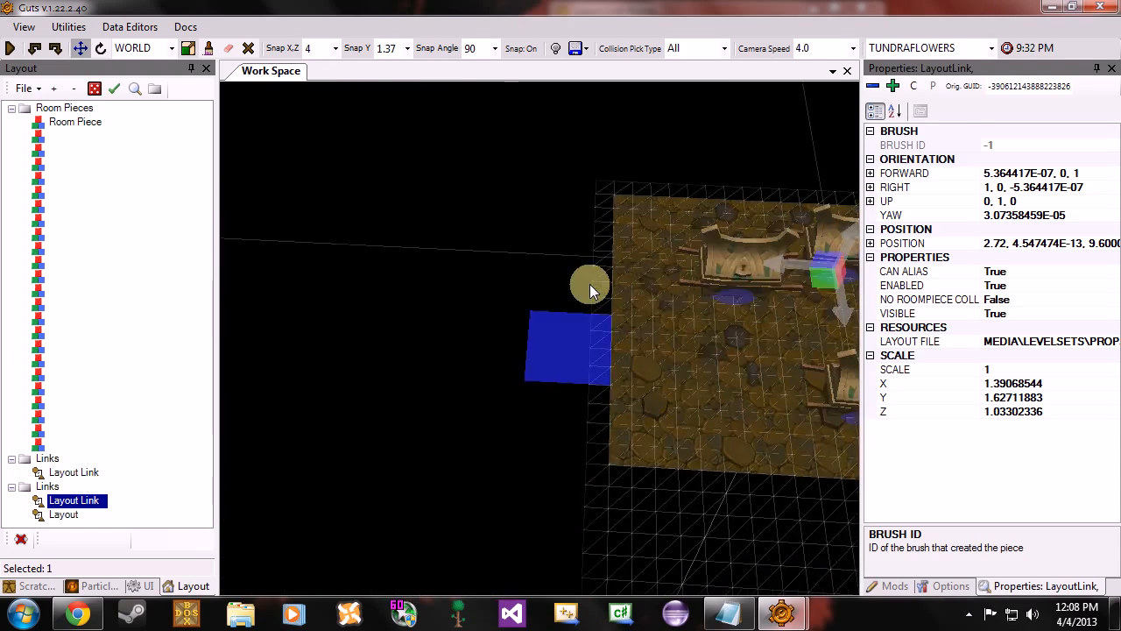
key(d)
key(a)
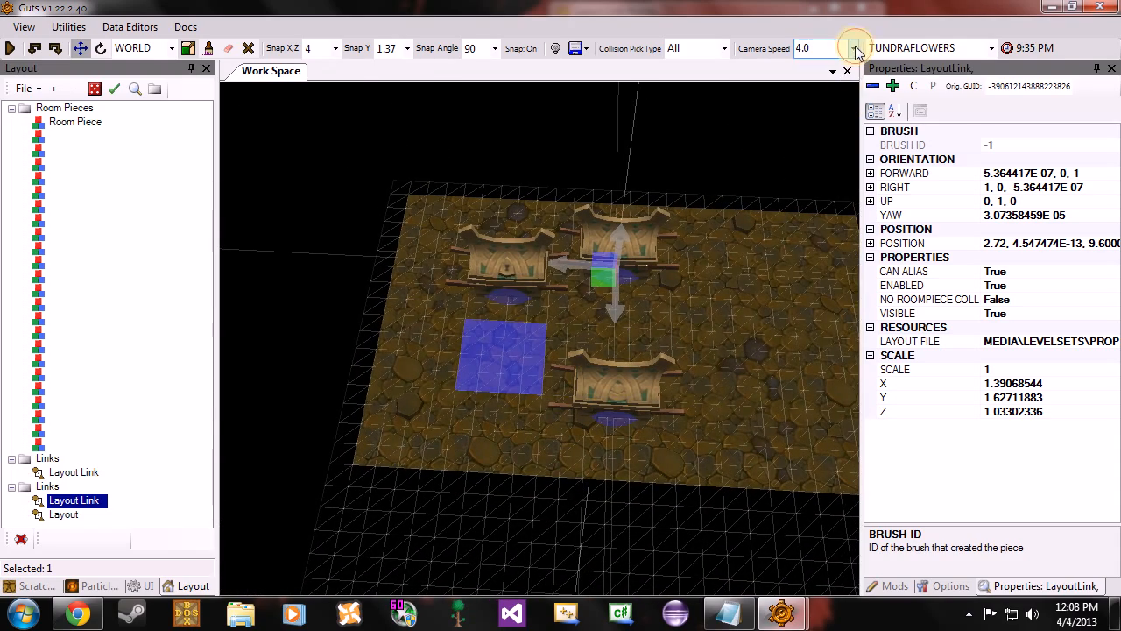
Set the camera speed to 1.0 and try it by travelling around the chests.
click(852, 48)
click(811, 80)
key(s)
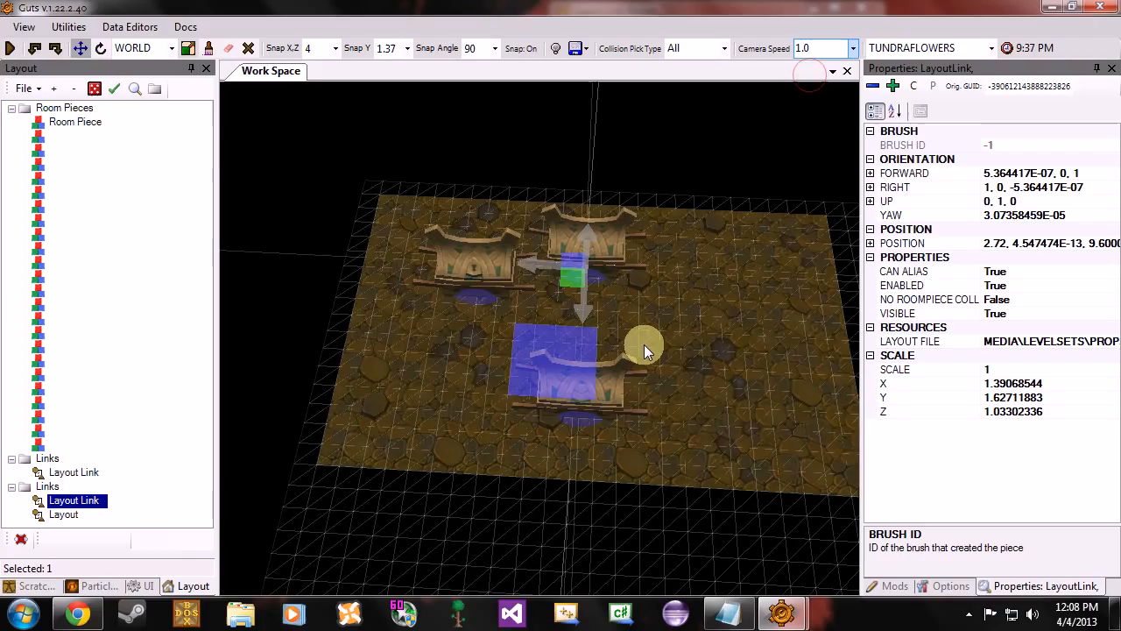
key(w)
key(a)
key(s)
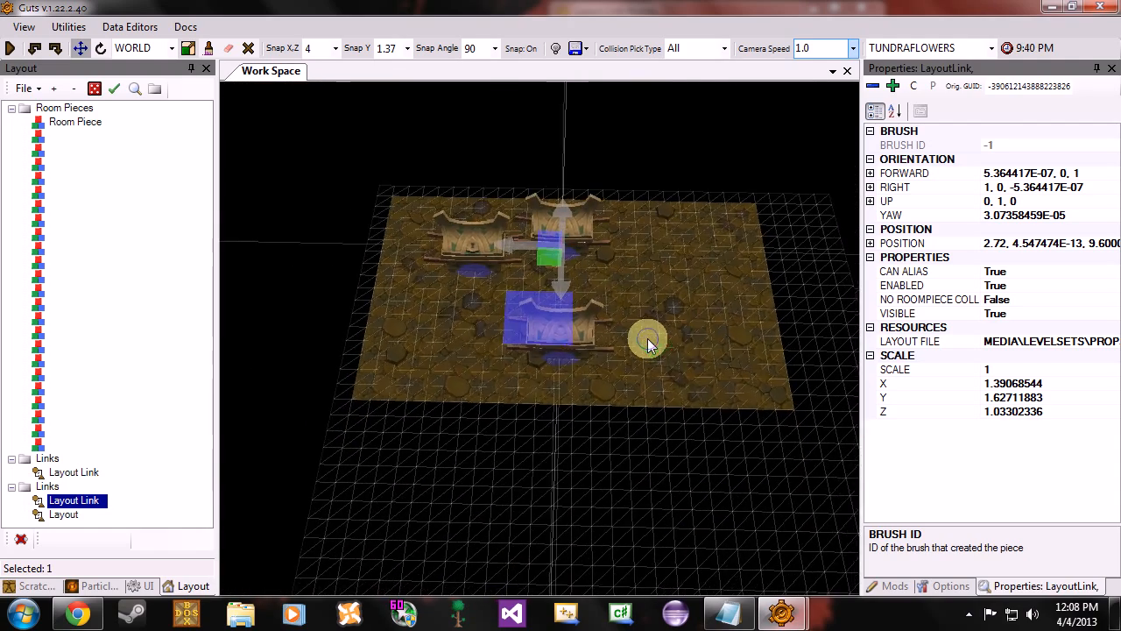
key(d)
key(w)
key(a)
key(a)
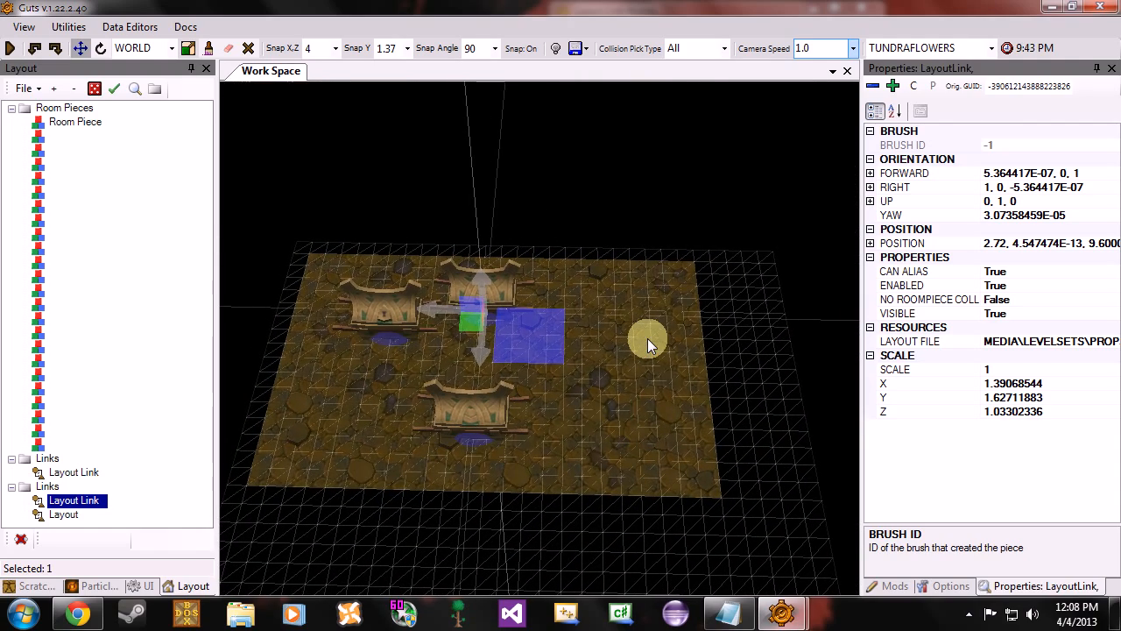
Examine camera travel forwards and backwards over the floor and the empty grid in front of it.
key(s)
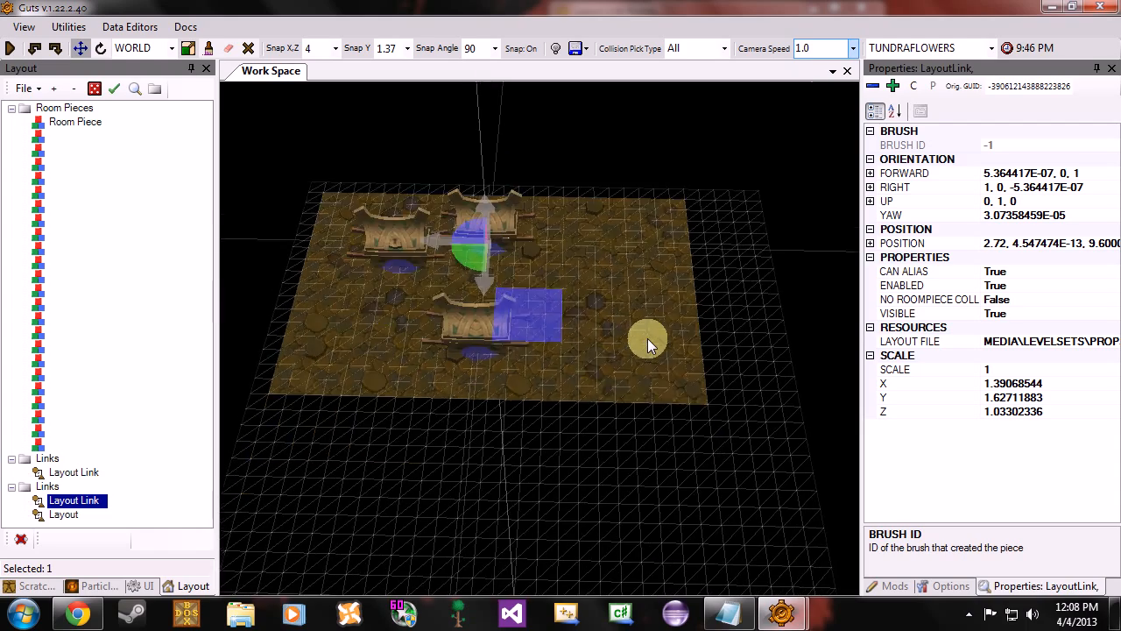
key(w)
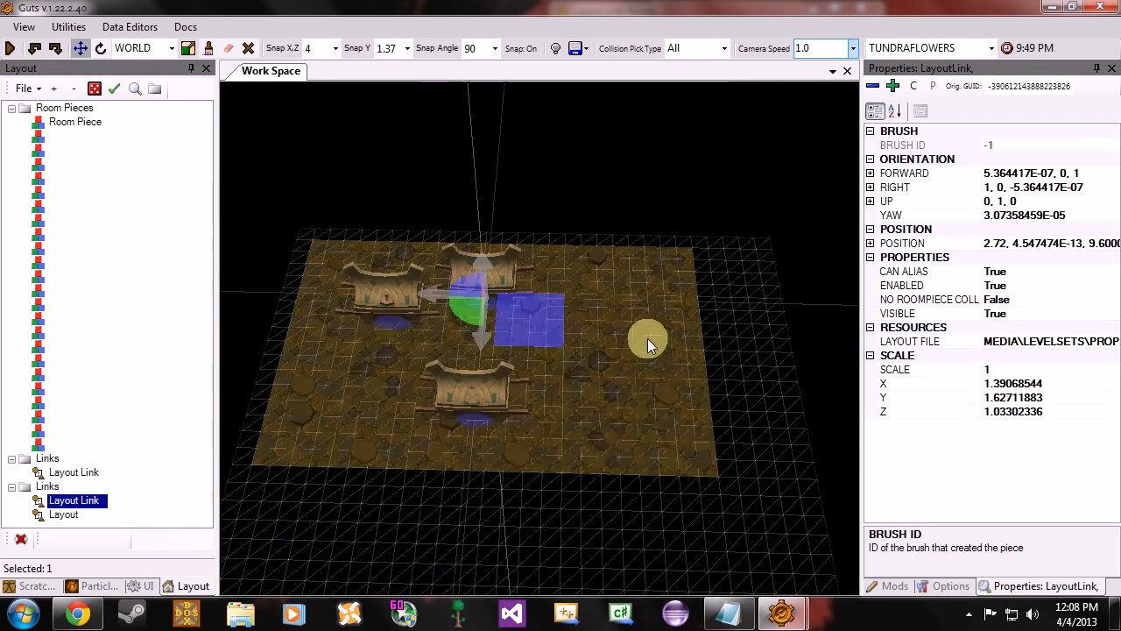
key(s)
key(w)
key(w)
key(s)
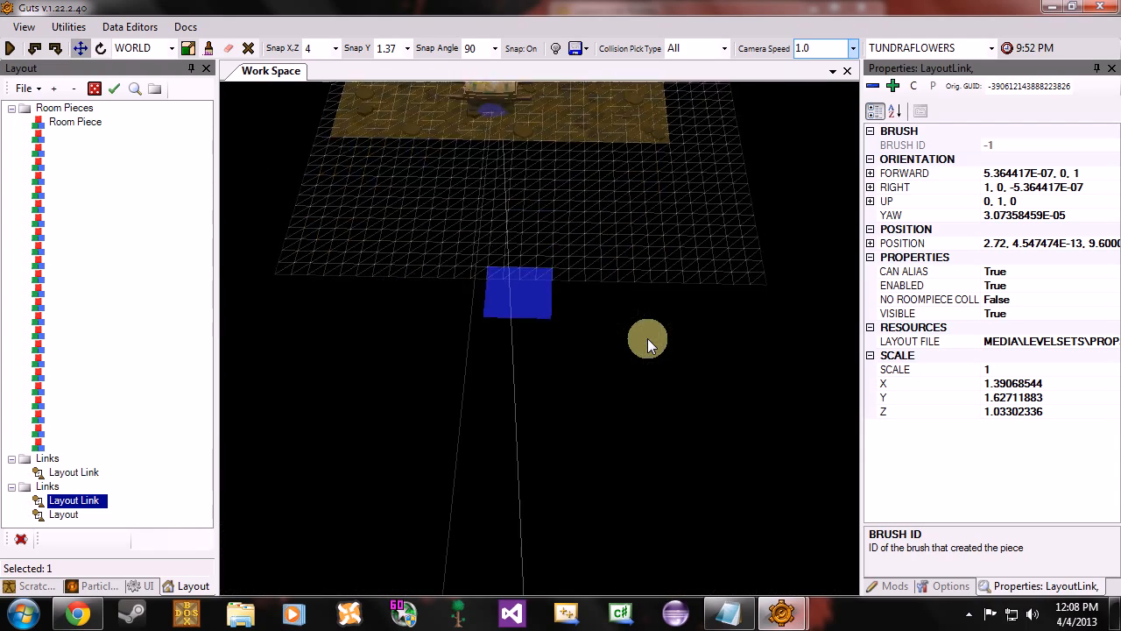
key(w)
key(w)
key(s)
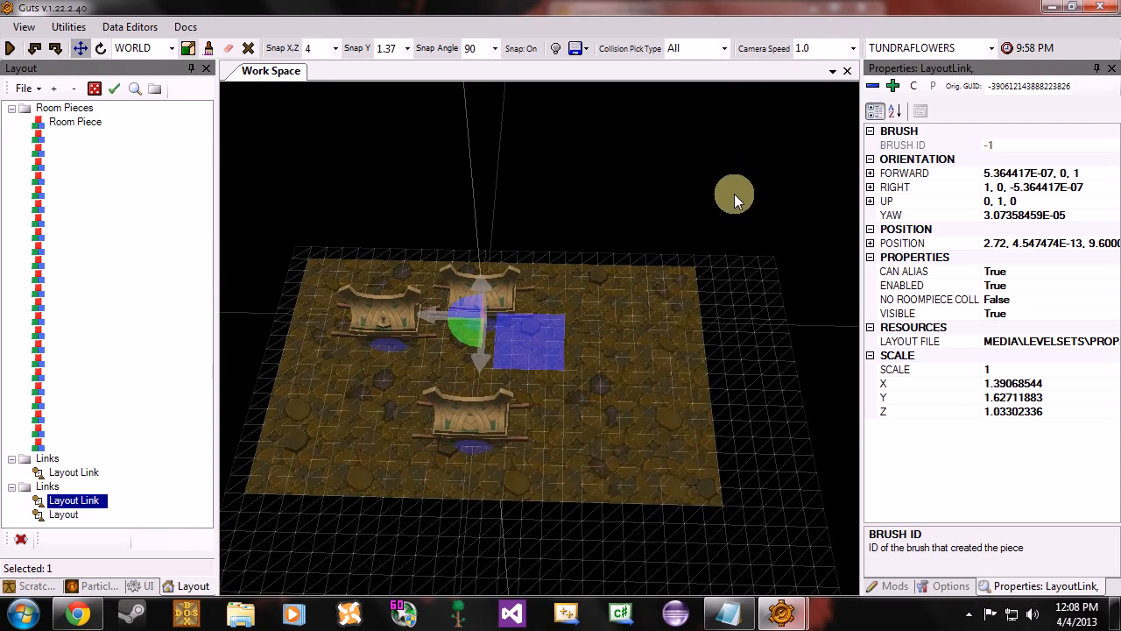
key(s)
key(w)
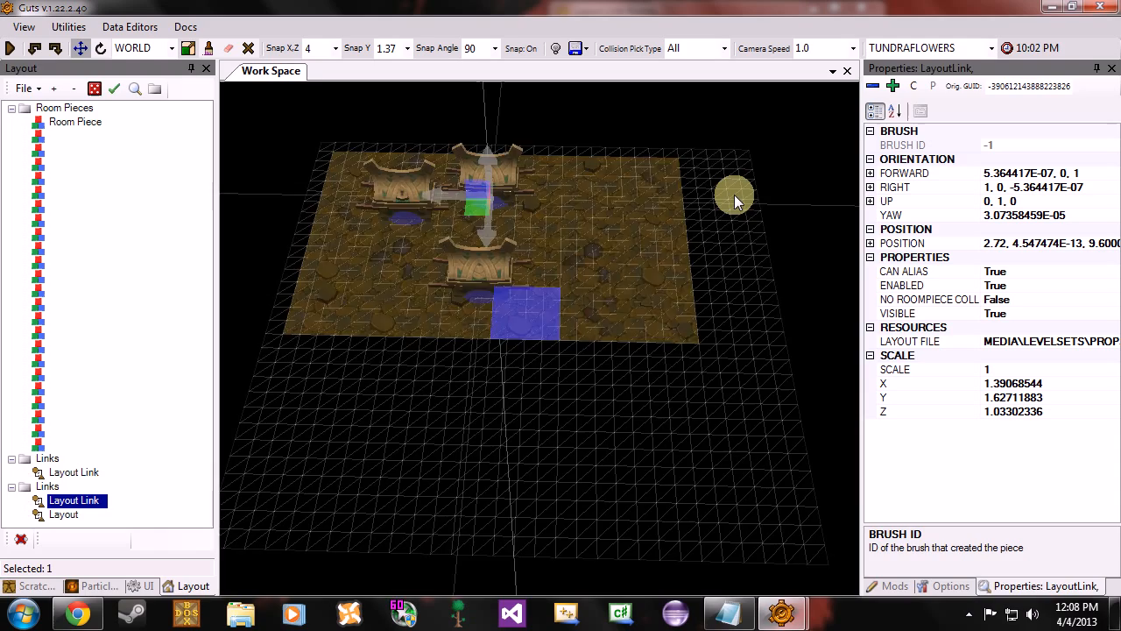
key(s)
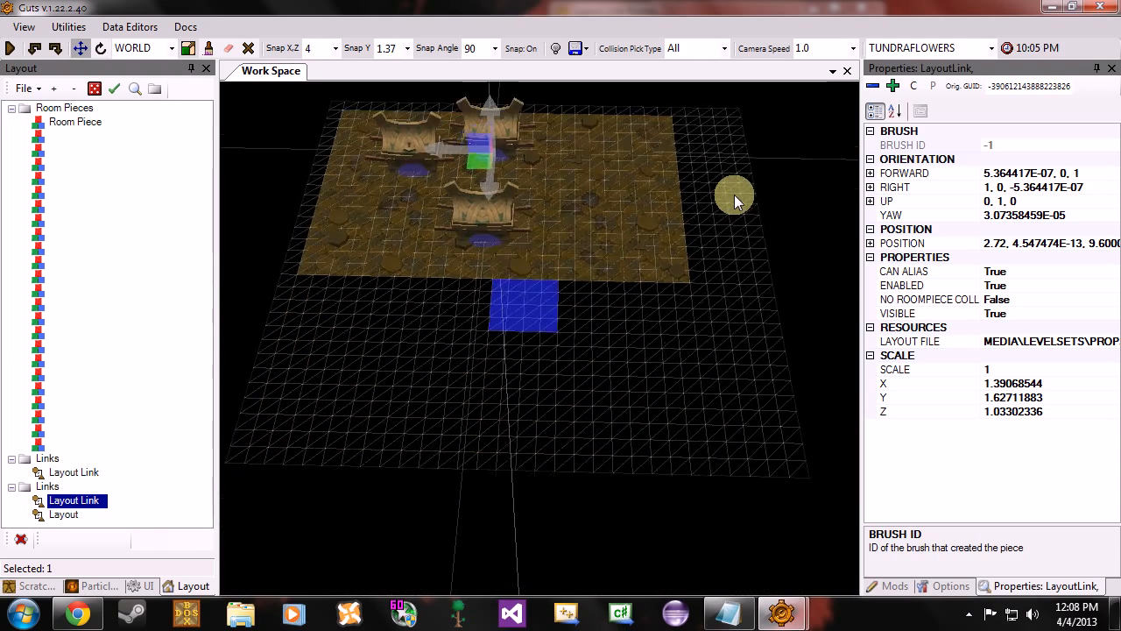
key(w)
key(s)
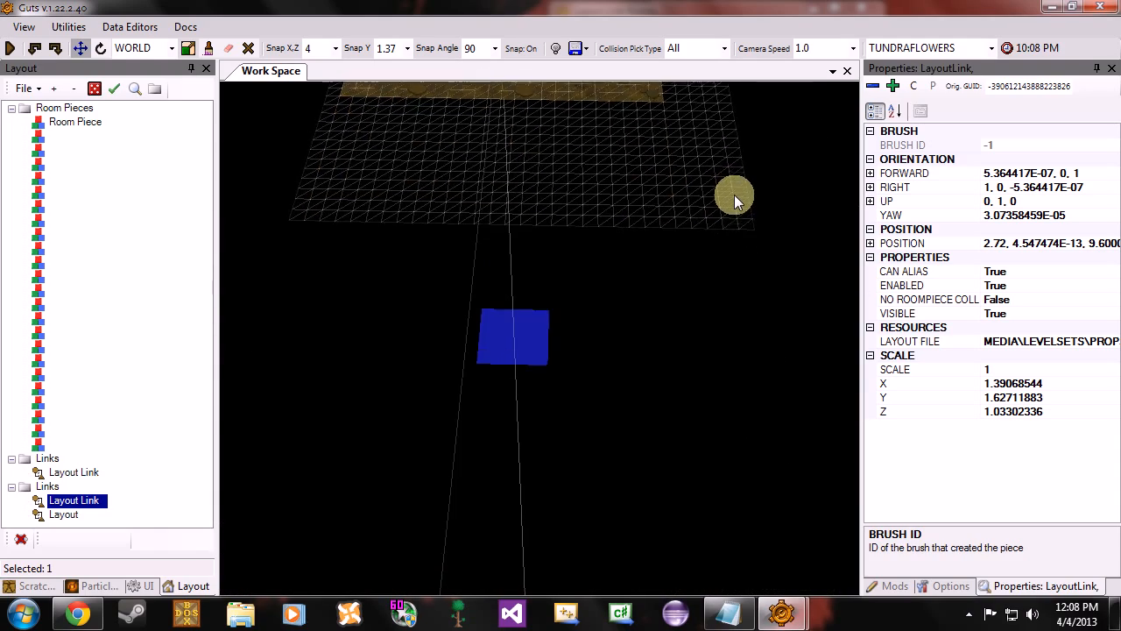
Examine camera travel towards and away from the chests until the whole floor and surrounding grid are in view.
key(w)
key(s)
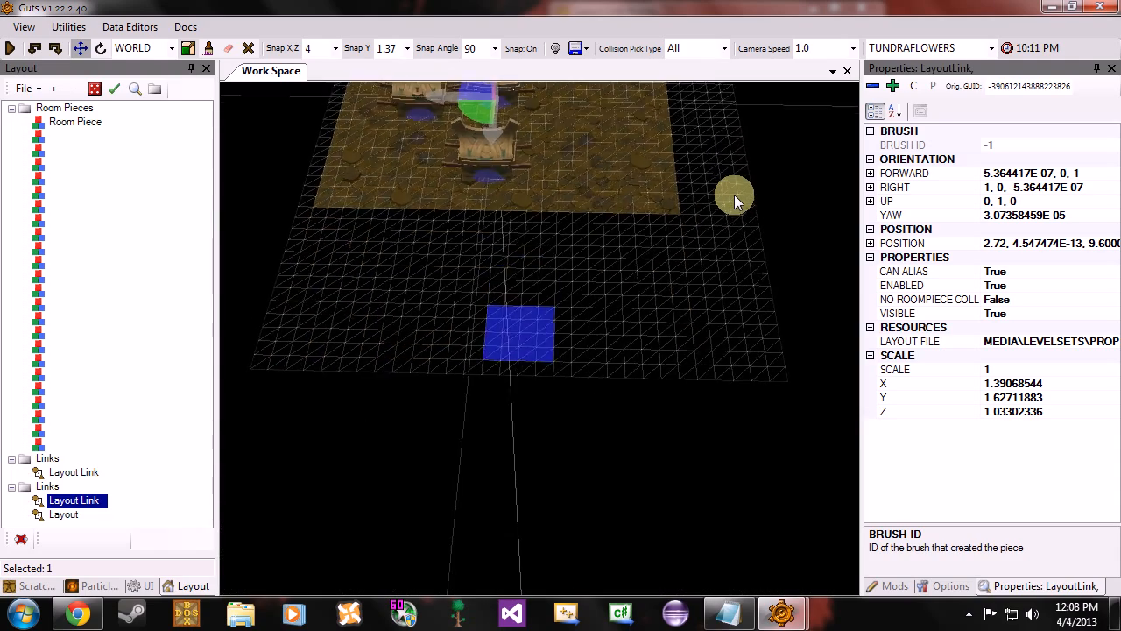
key(w)
key(s)
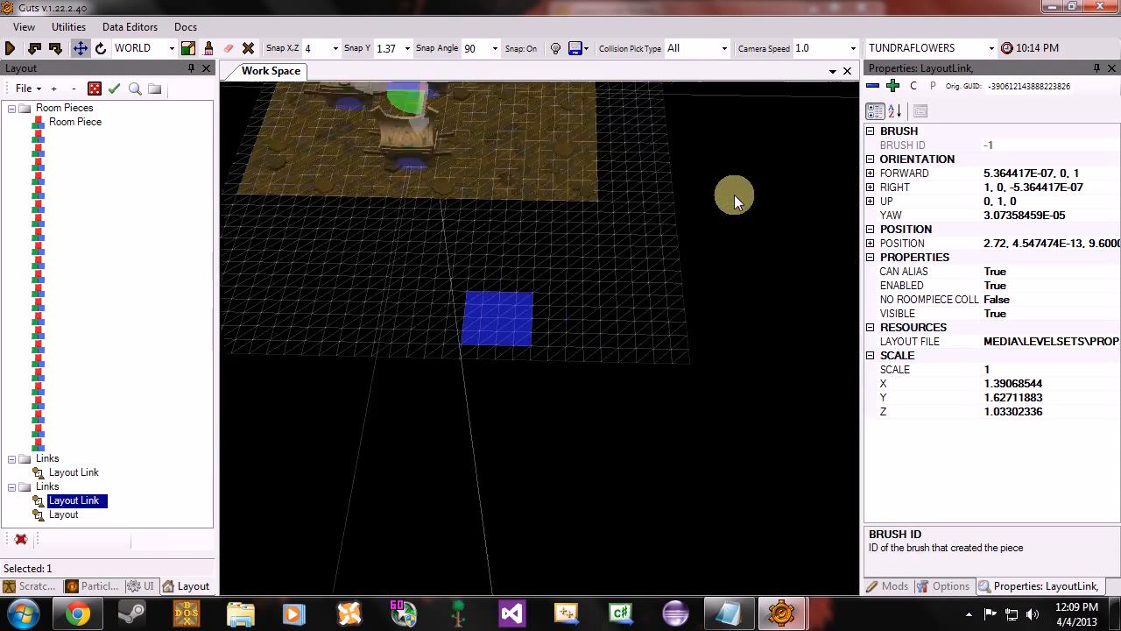
key(w)
key(s)
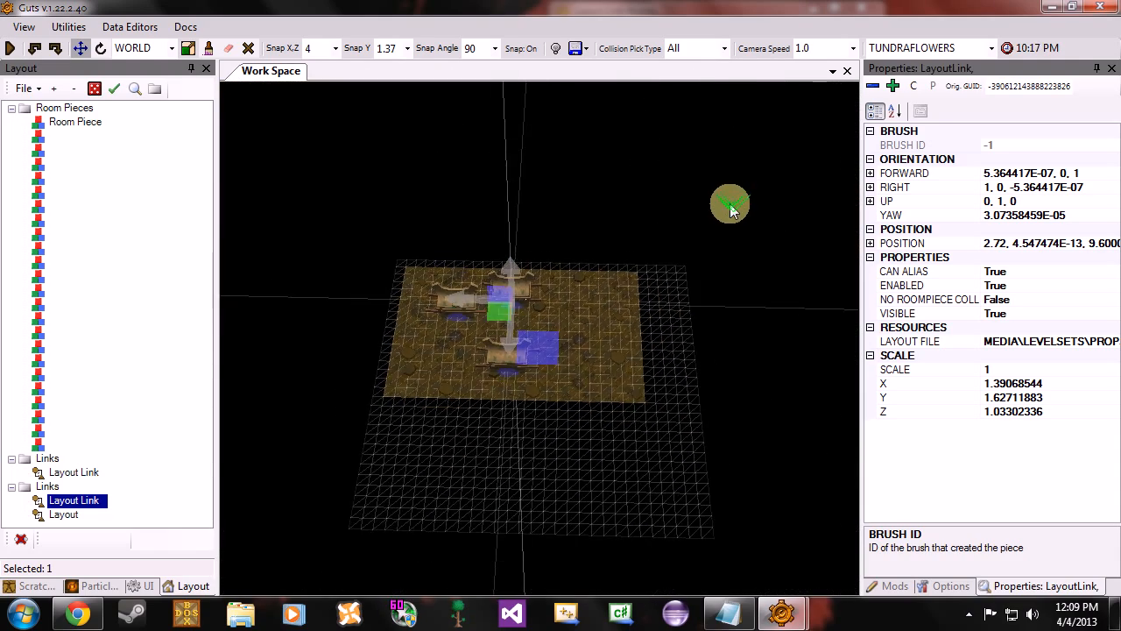
key(s)
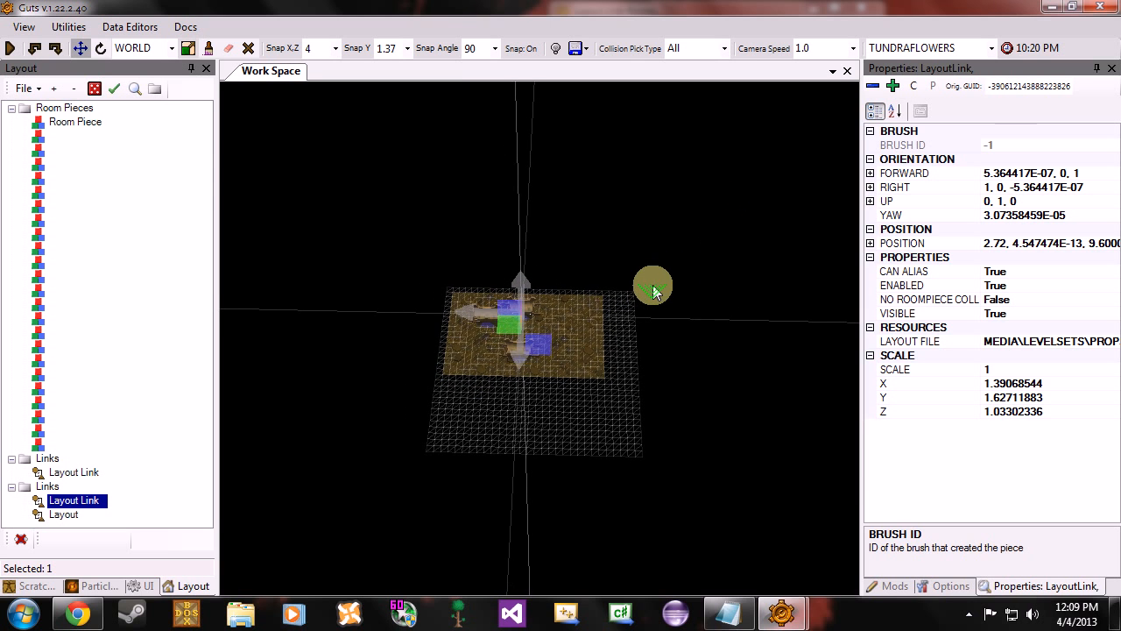
right_drag(653, 285, 759, 302)
key(w)
key(s)
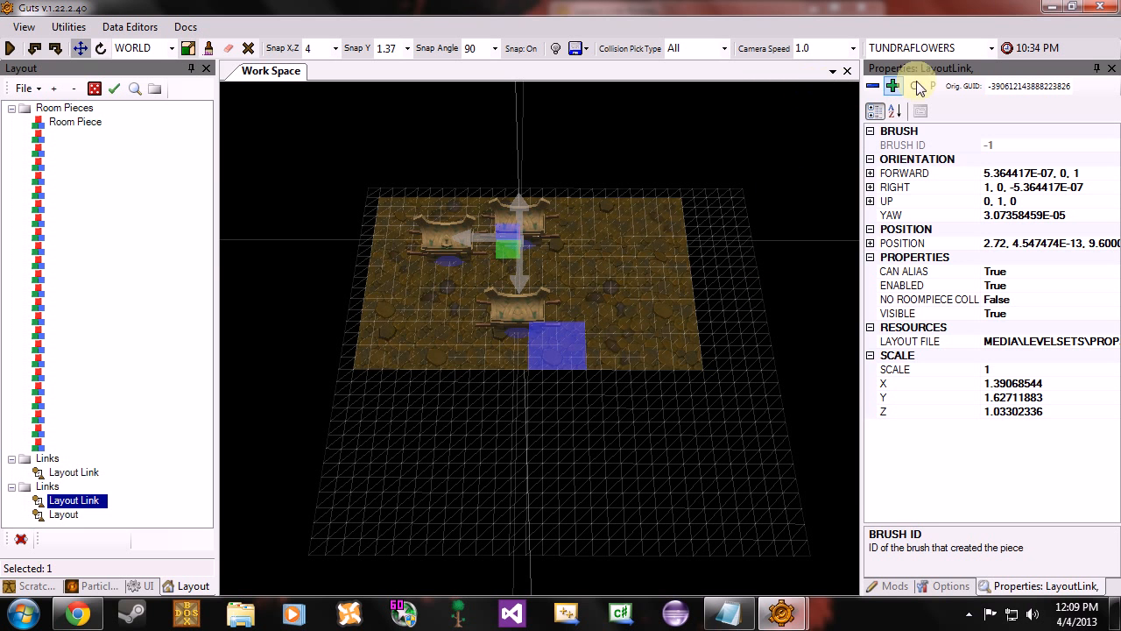
Review the list of available brushes, leaving TUNDRAFLOWERS chosen.
click(991, 49)
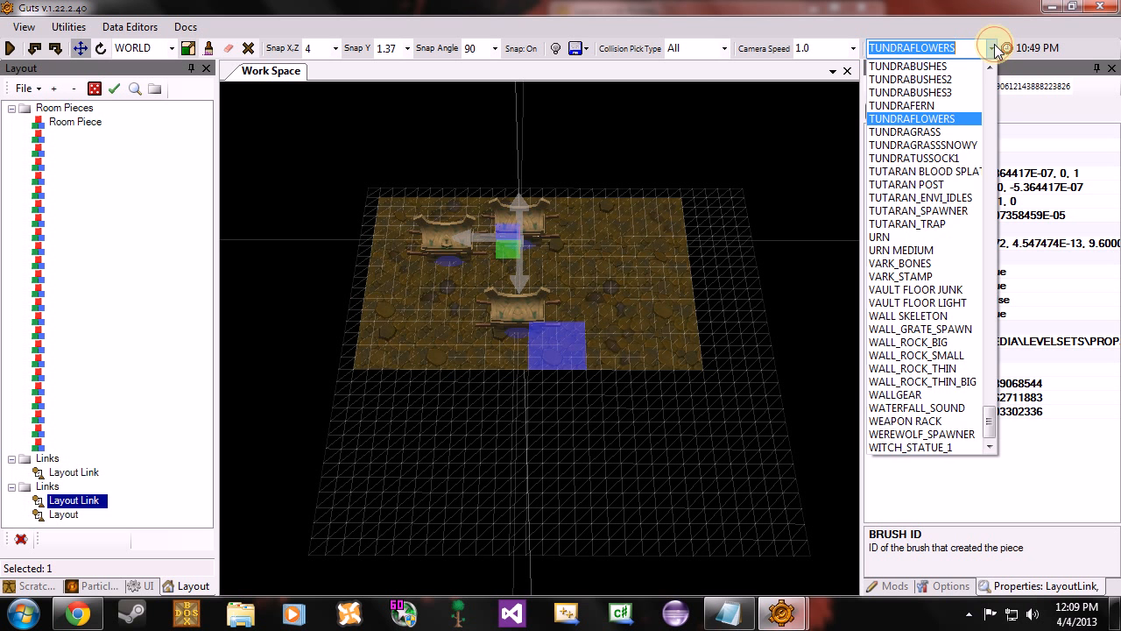
click(993, 49)
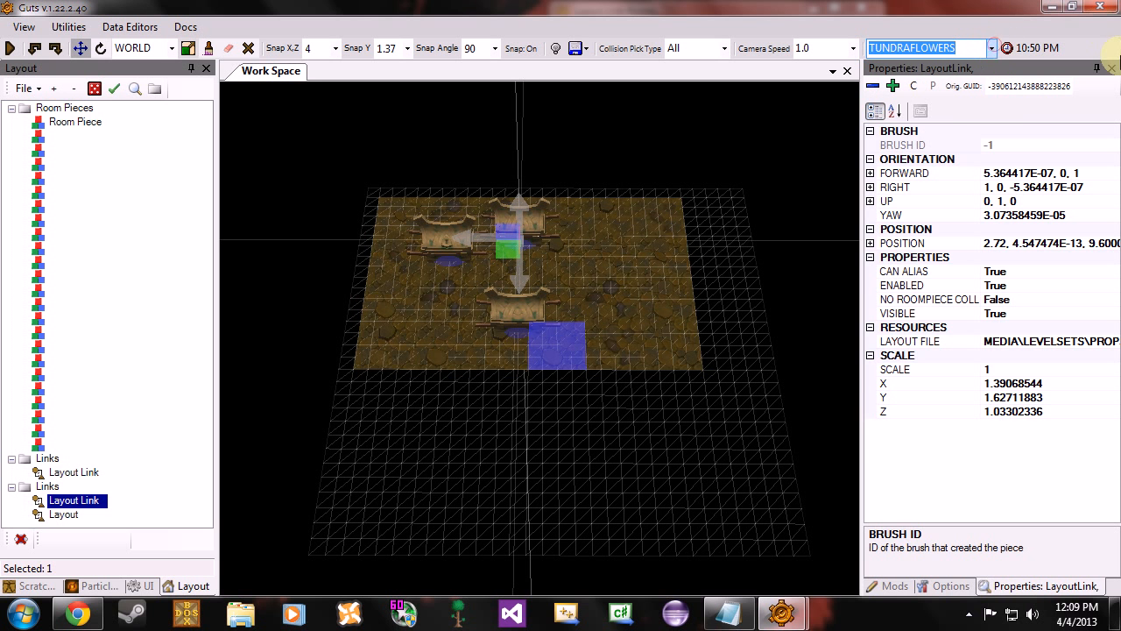
Set the time of day to 4:55 AM in the Time Control window and close the window.
click(1032, 49)
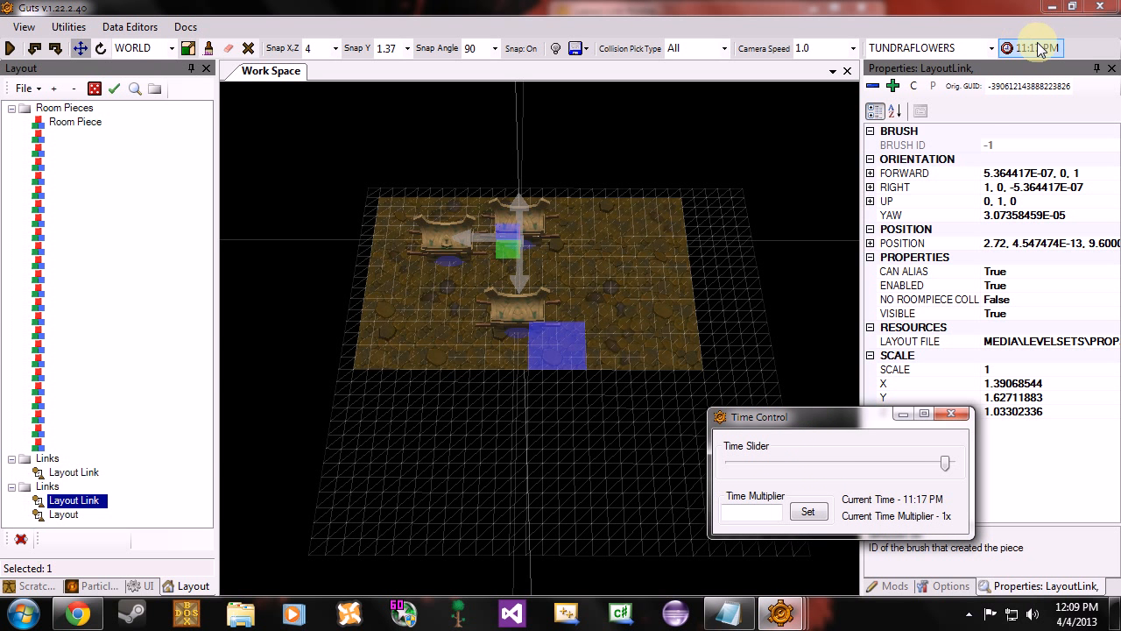
drag(859, 415, 696, 160)
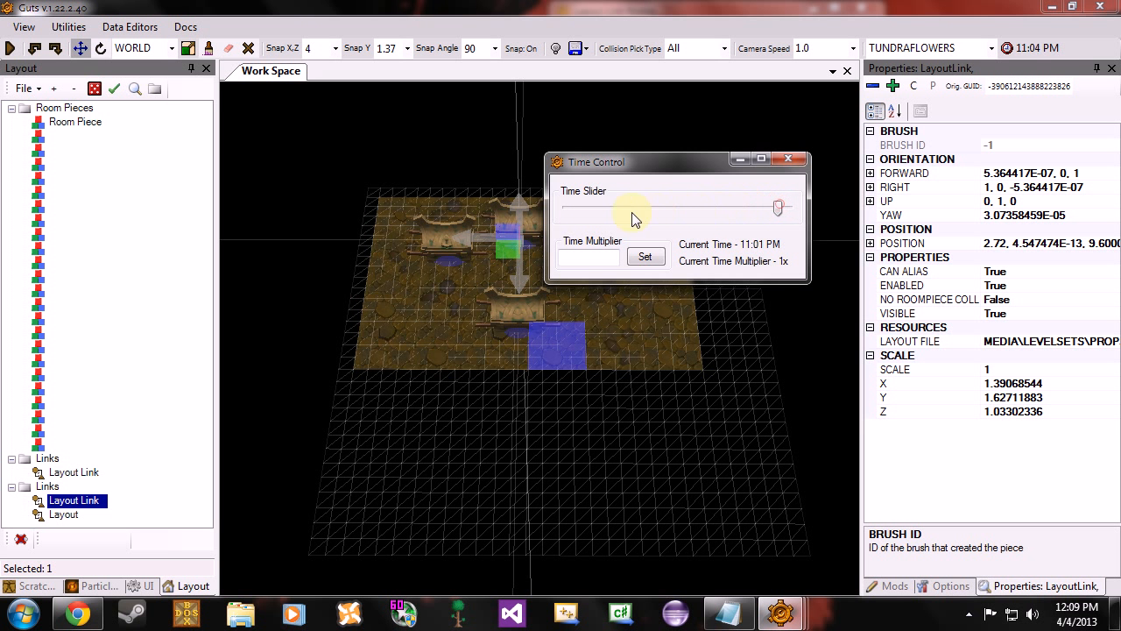
click(575, 207)
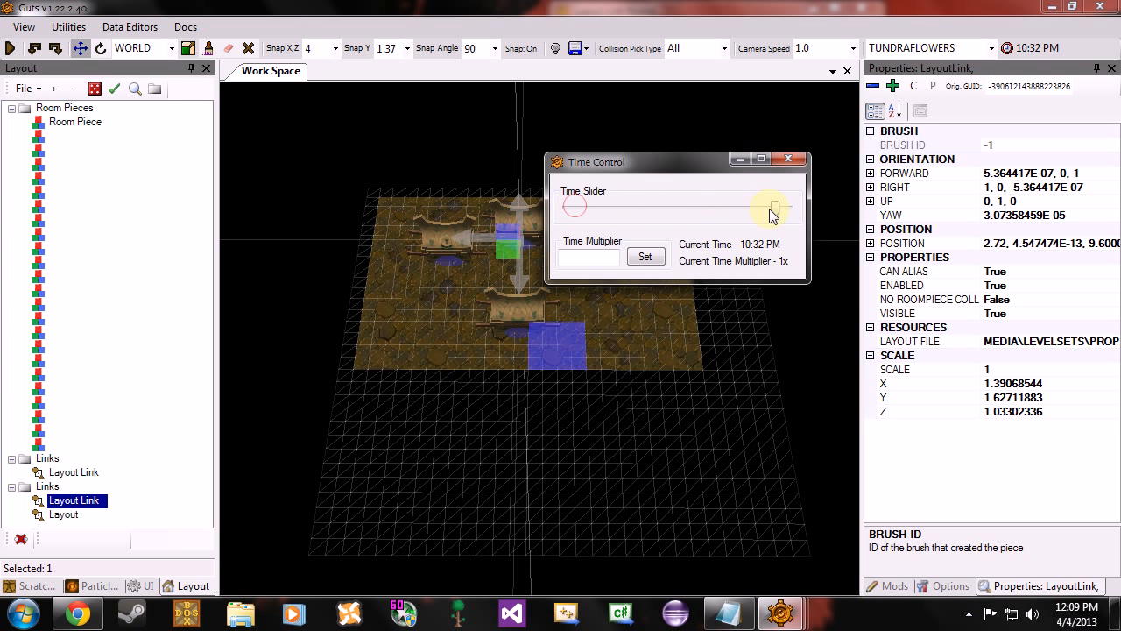
drag(773, 215, 626, 186)
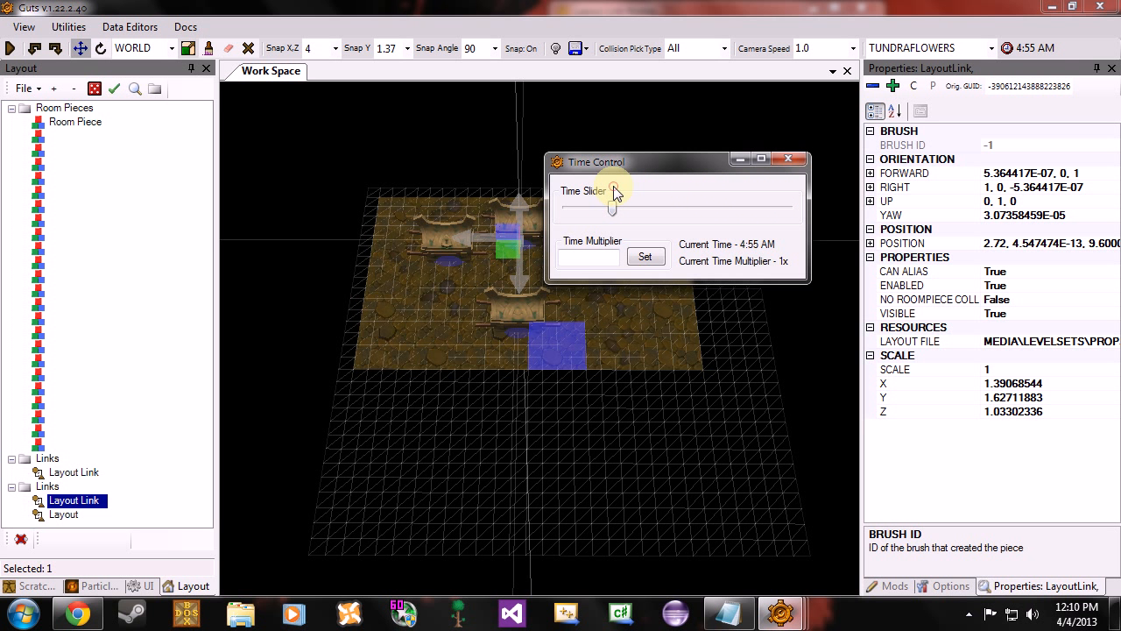
click(800, 157)
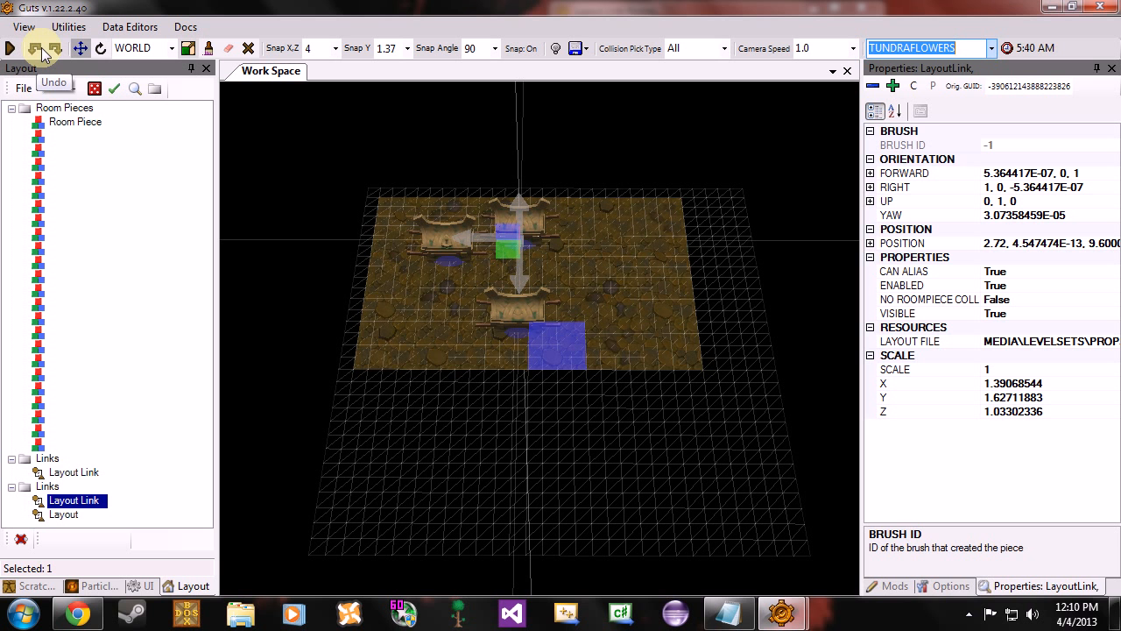
Select the floor room piece just in front of the rear chest near the middle of the floor.
scroll(537, 293, up, 3)
click(574, 270)
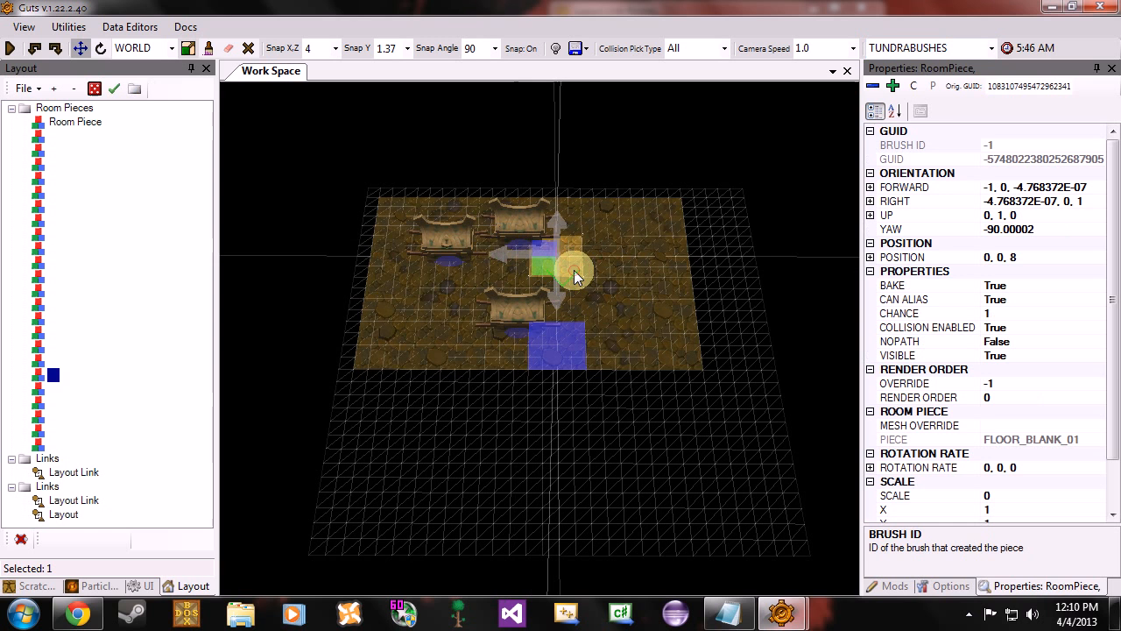
scroll(574, 270, up, 5)
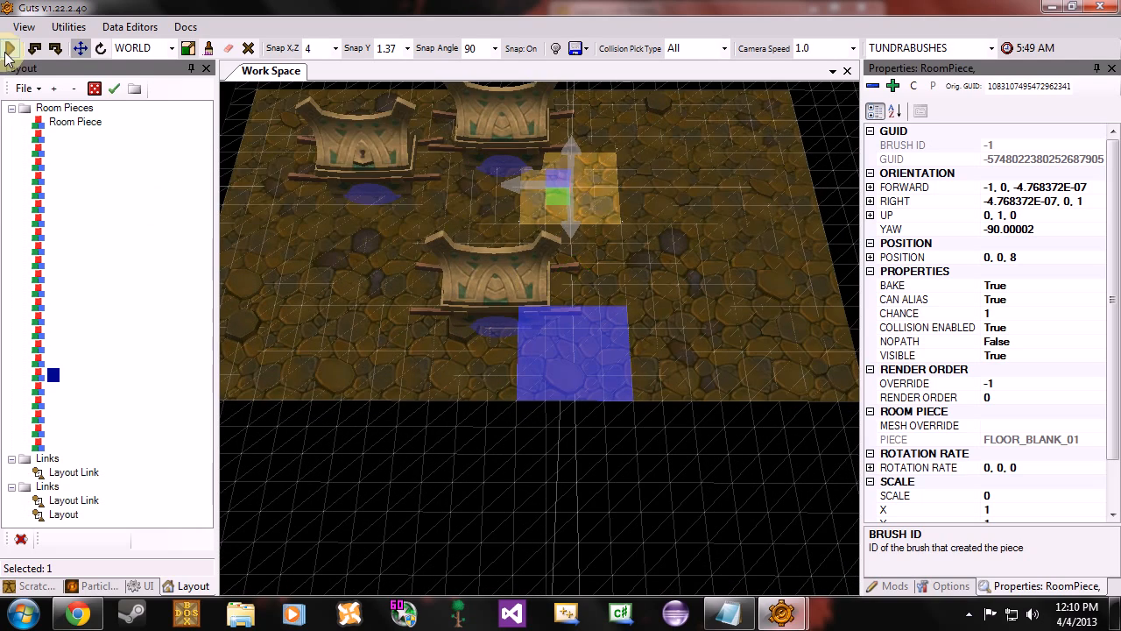
scroll(684, 229, down, 5)
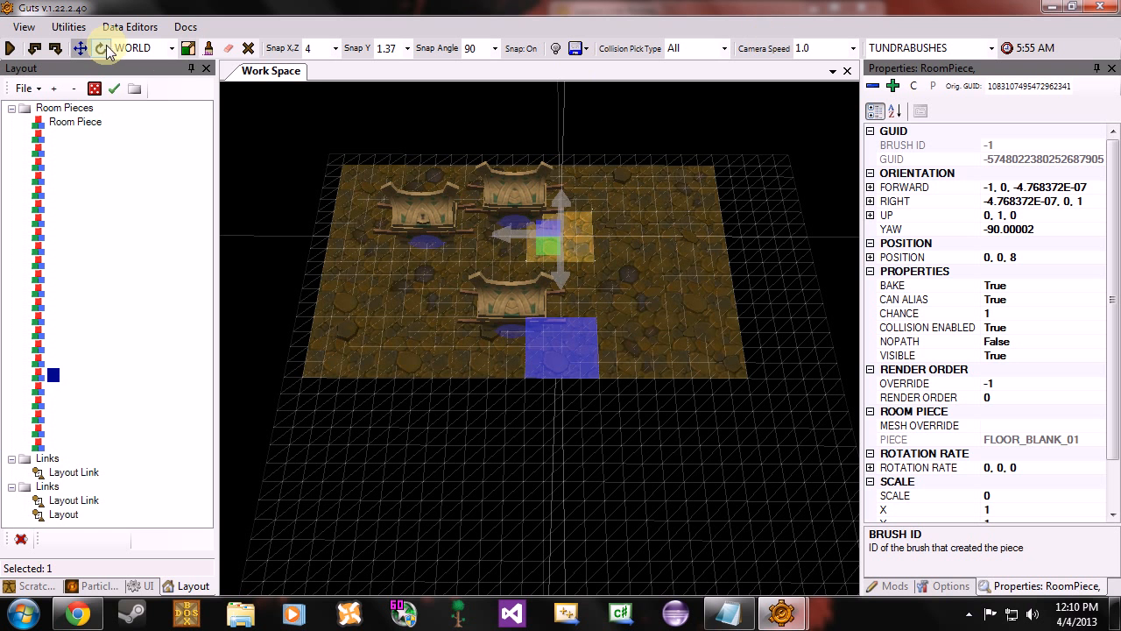
Activate the editor brush, review the brush groups in the BrushEditor window and close it.
click(211, 48)
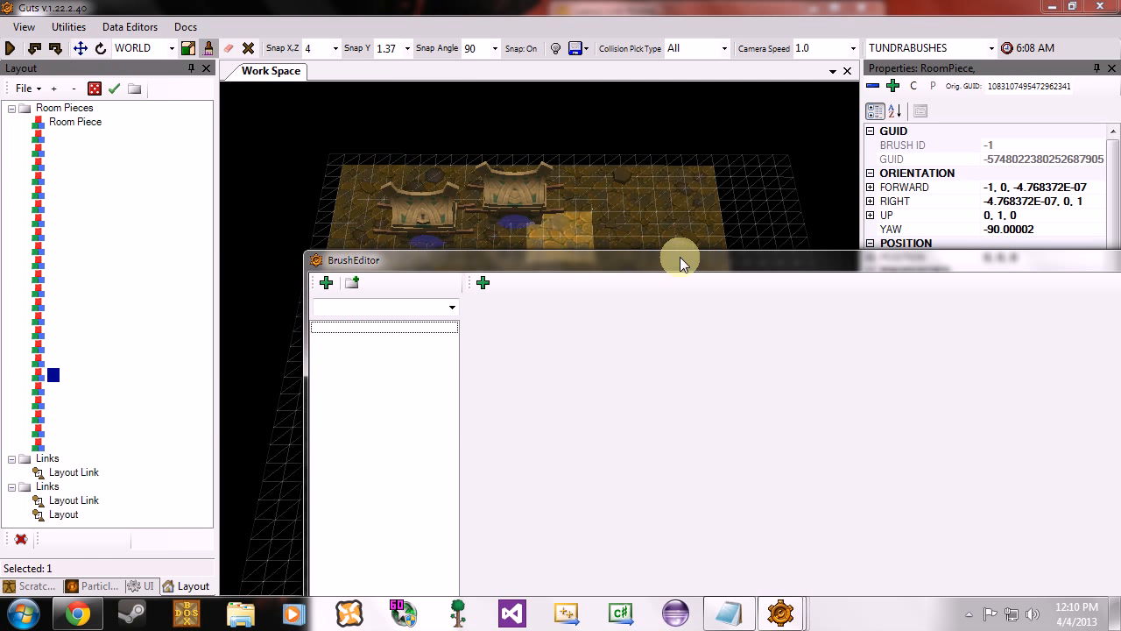
mouse_move(684, 258)
mouse_down()
mouse_move(591, 93)
mouse_move(558, 117)
mouse_move(490, 138)
mouse_move(420, 121)
mouse_up()
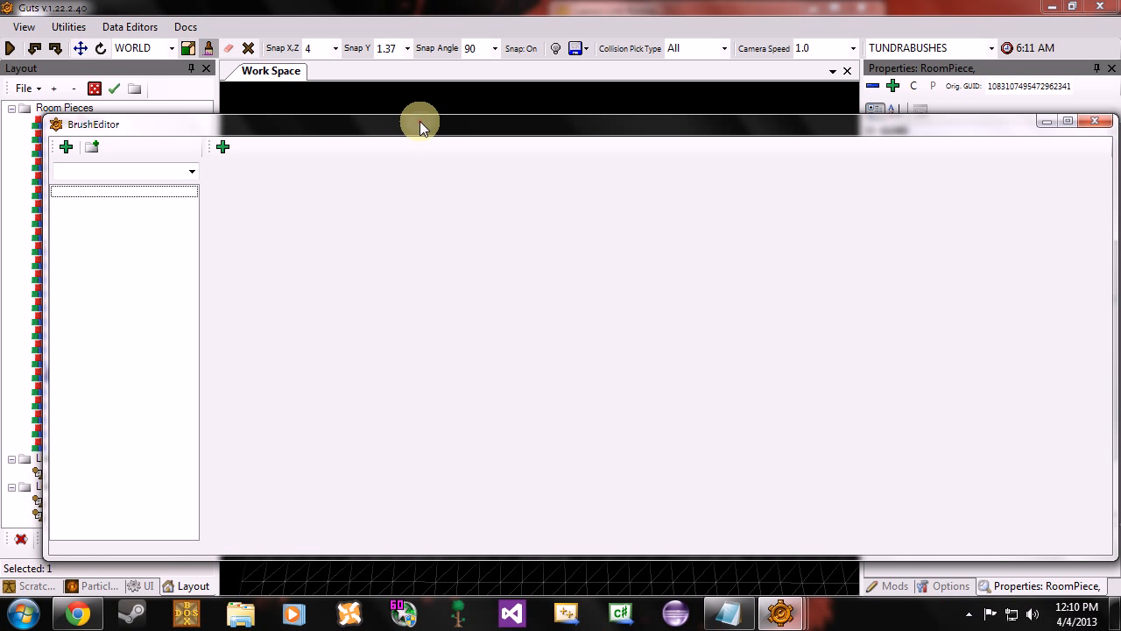
click(191, 172)
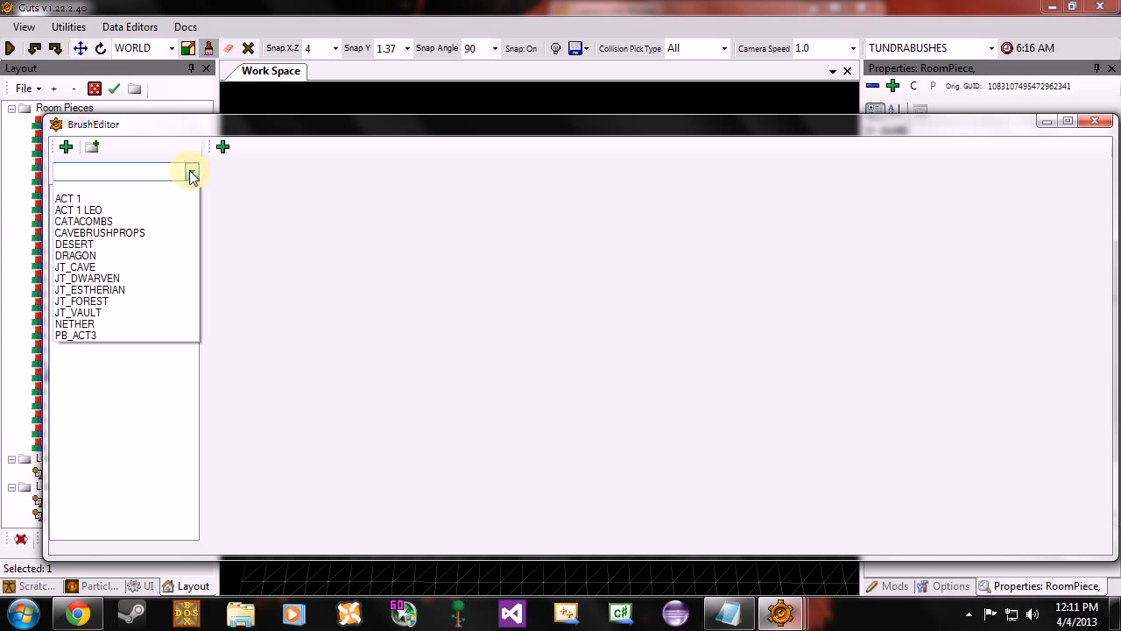
click(191, 172)
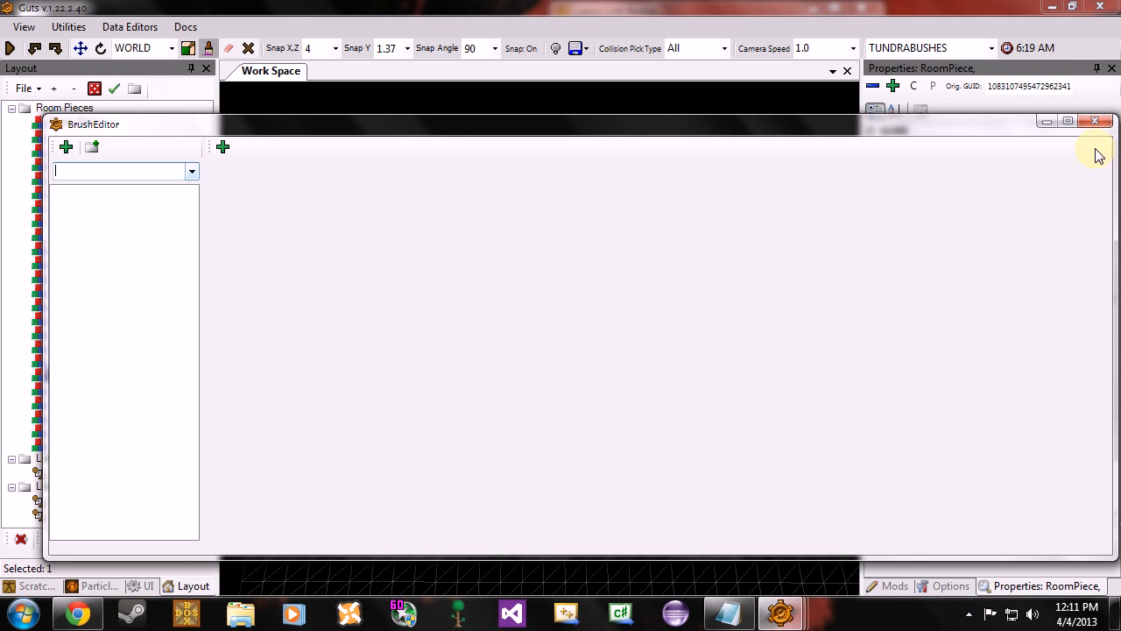
drag(1018, 128, 1004, 132)
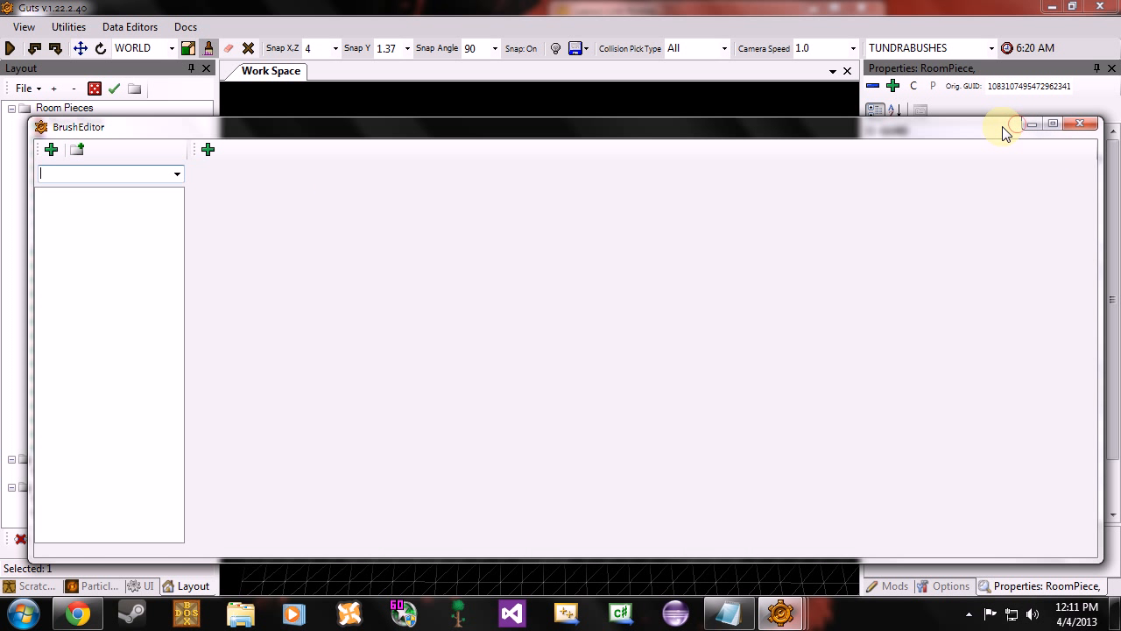
click(1081, 124)
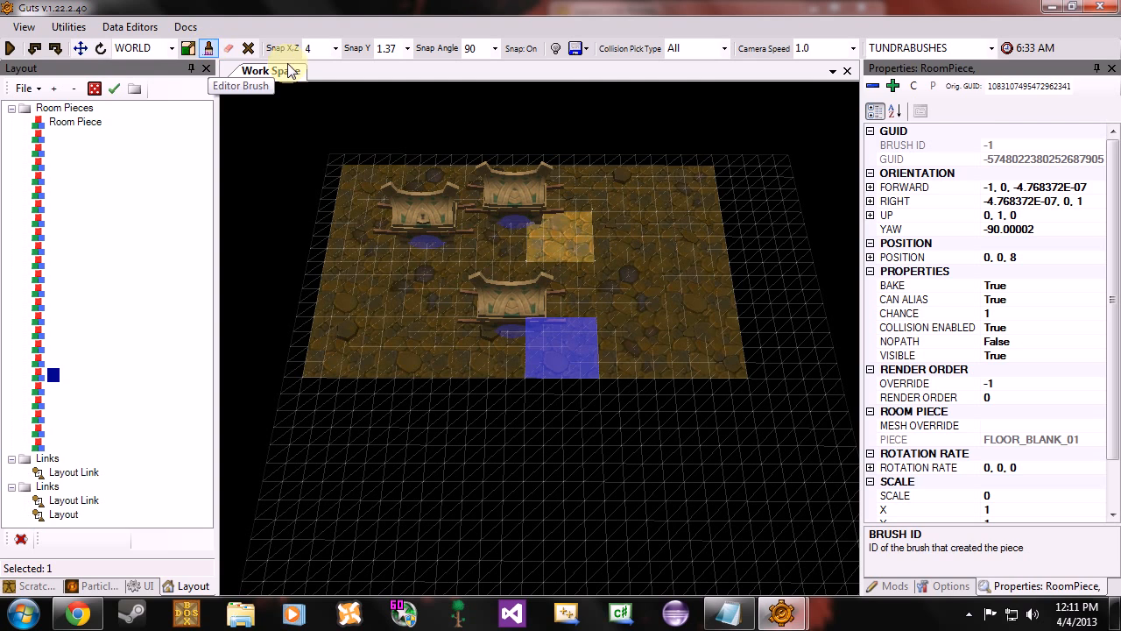
Browse the available brushes and choose PLANT_FERN as the active brush.
click(992, 48)
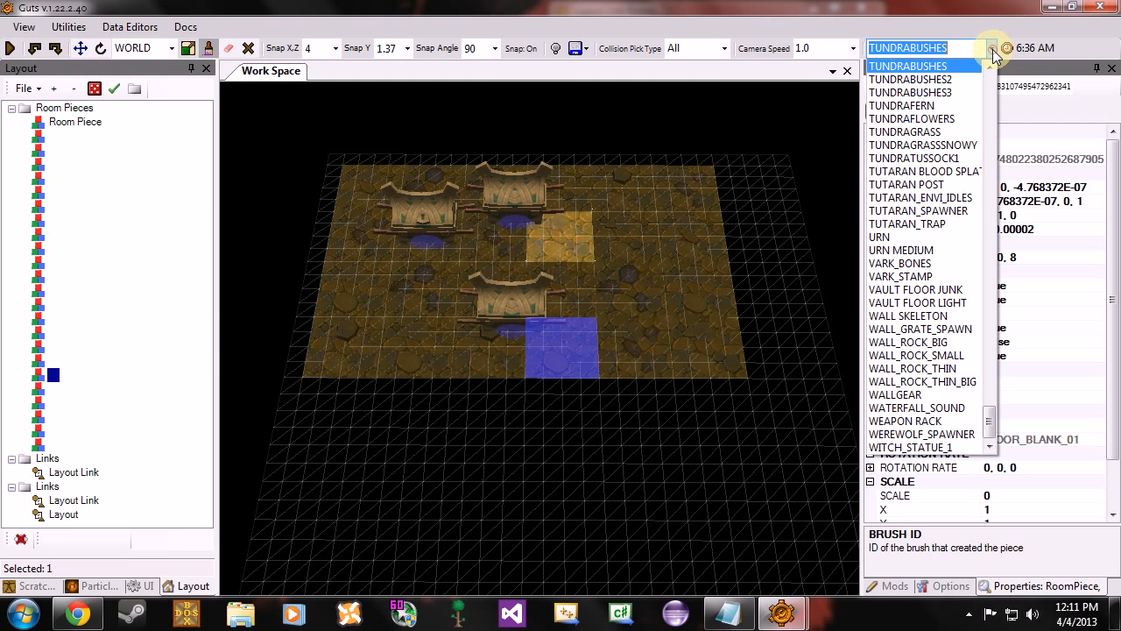
scroll(951, 132, up, 15)
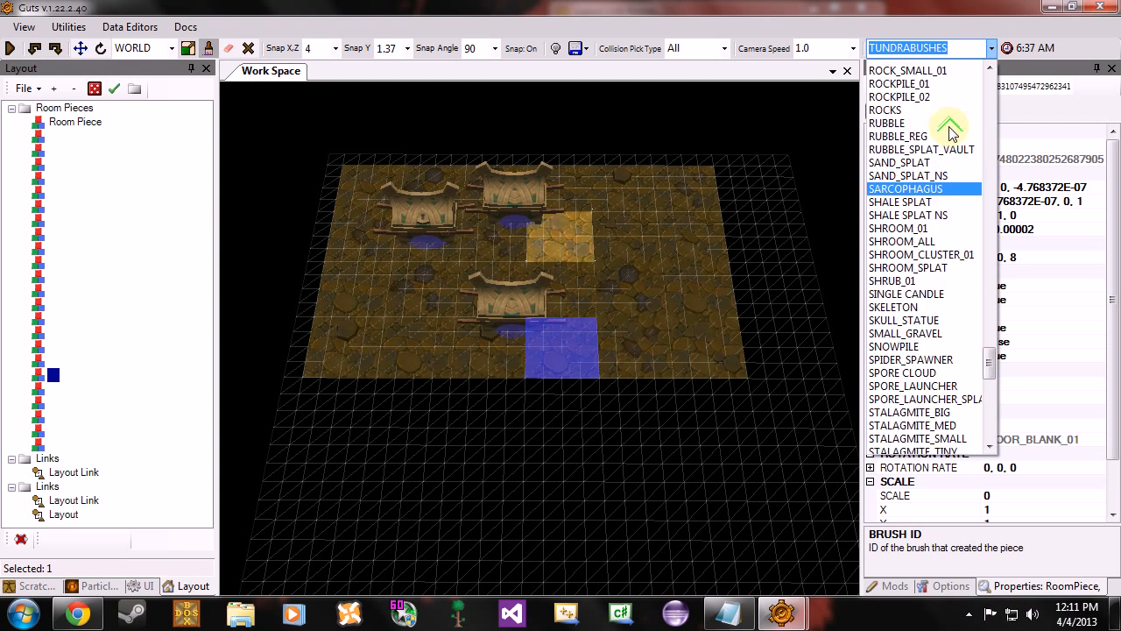
scroll(952, 132, up, 12)
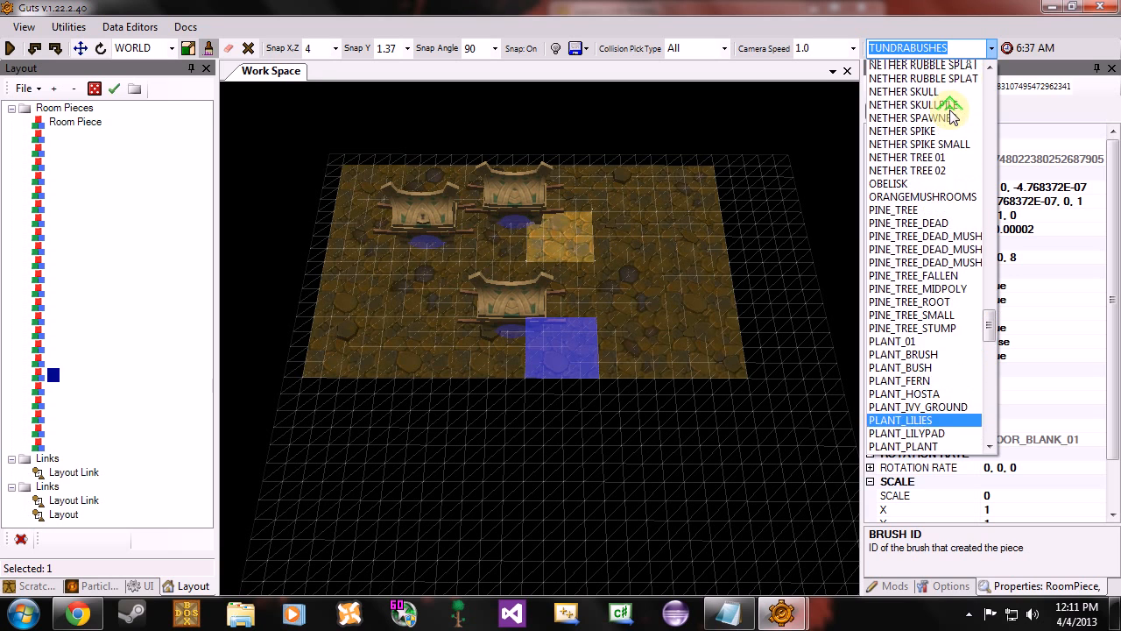
scroll(953, 115, up, 10)
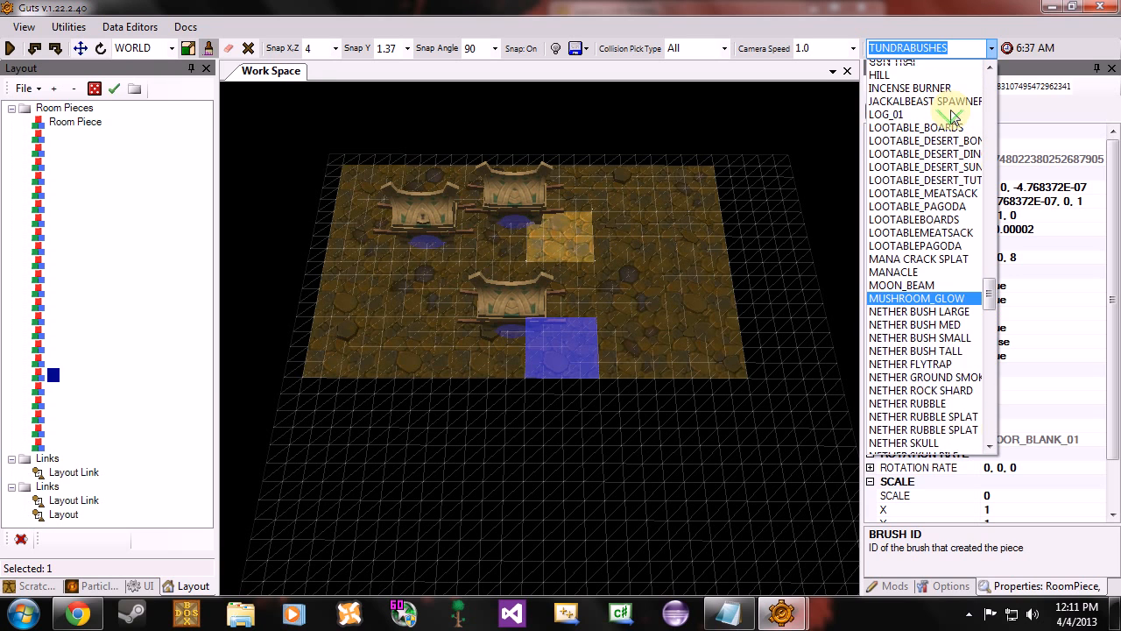
scroll(953, 116, down, 10)
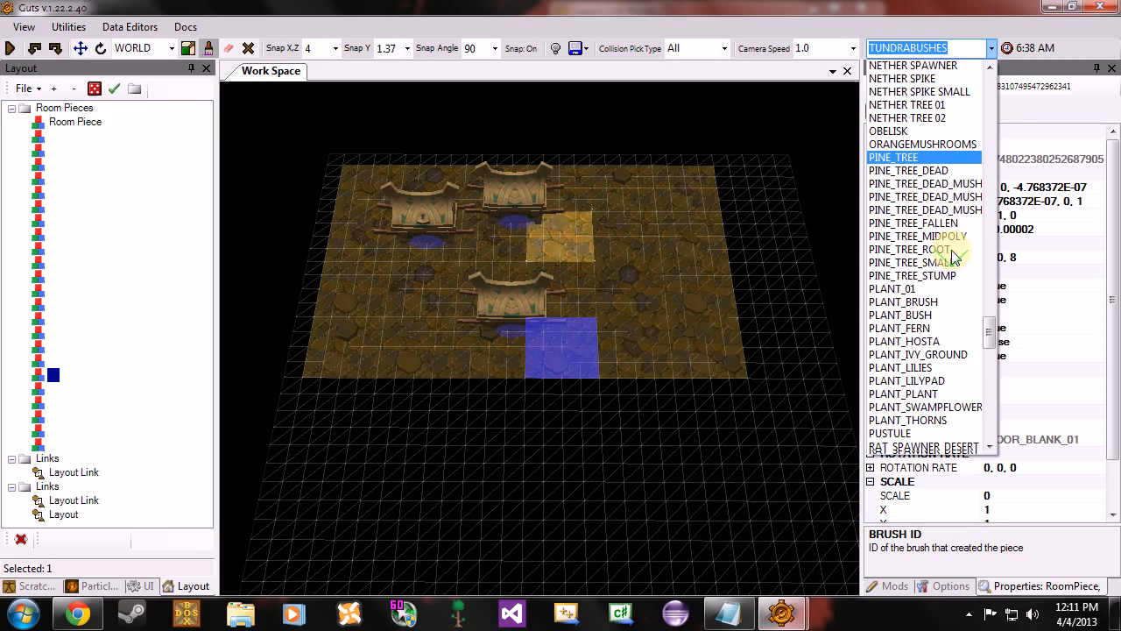
scroll(953, 256, down, 3)
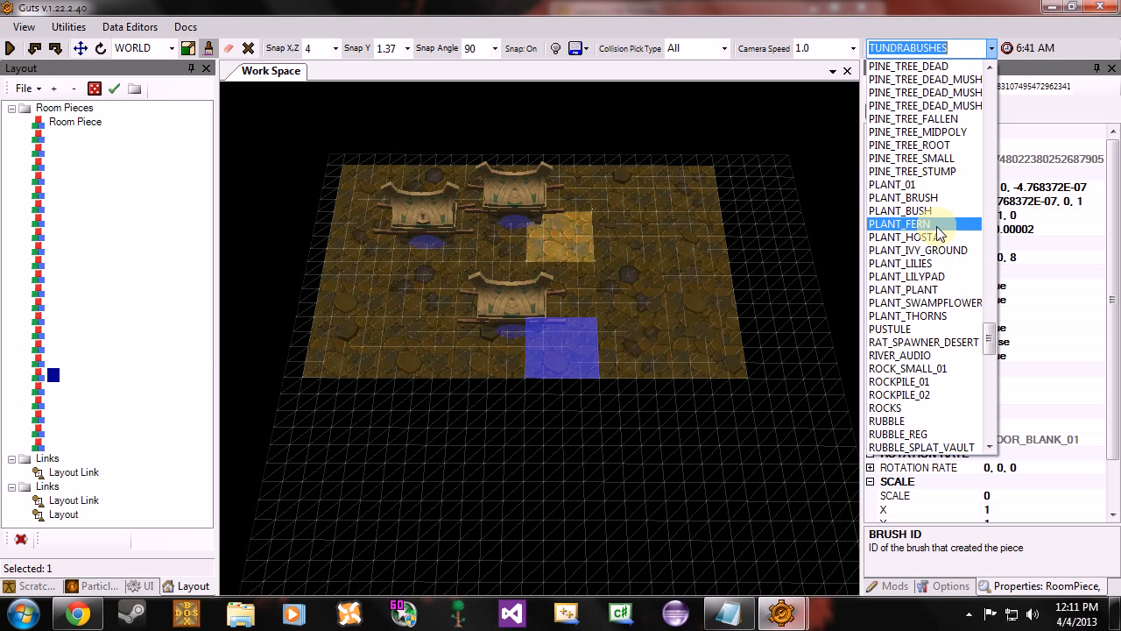
click(920, 225)
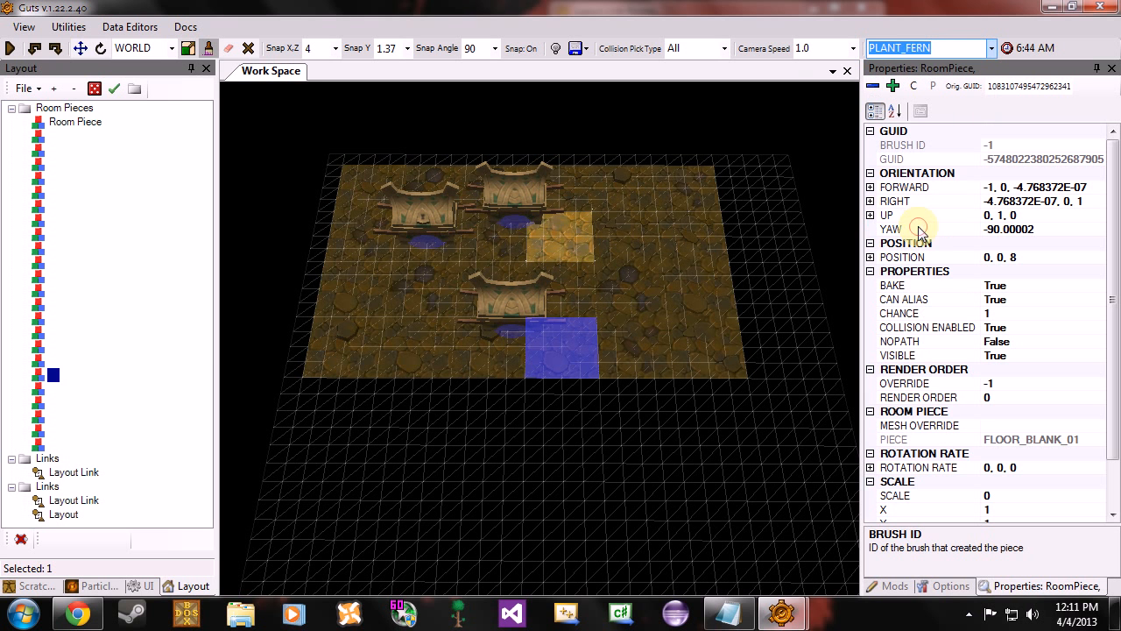
Paint a curved trail of ferns from the floor's left side to the front chest.
right_drag(458, 165, 448, 208)
right_drag(401, 273, 523, 287)
click(508, 292)
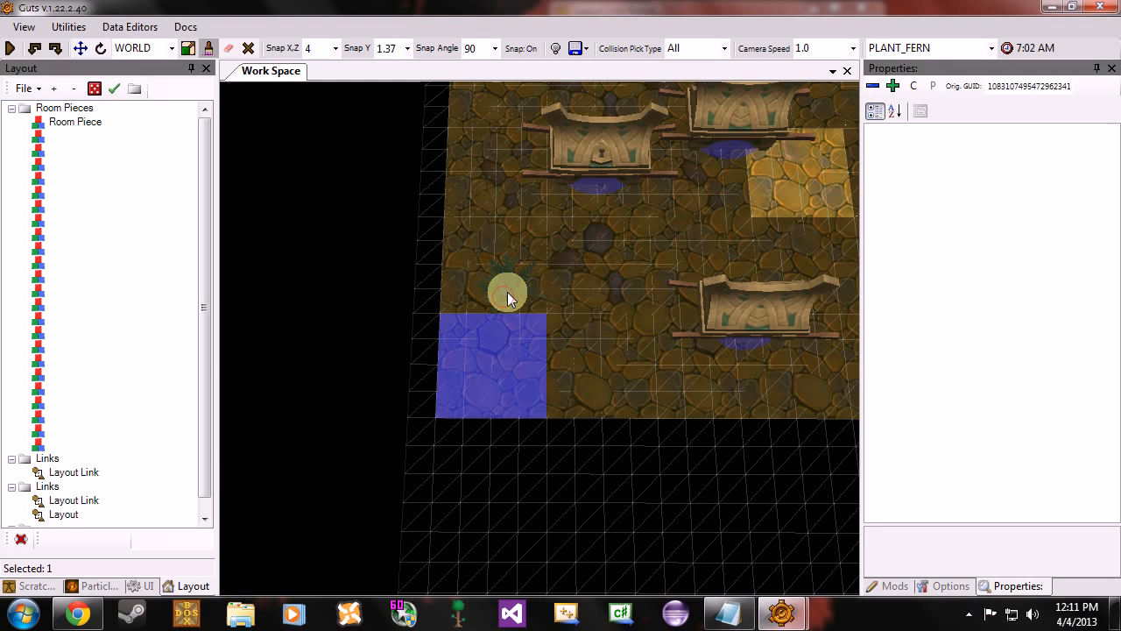
click(580, 289)
mouse_move(608, 334)
mouse_down()
mouse_move(665, 374)
mouse_move(746, 381)
mouse_up()
Paint an arch of ferns on the floor's right side and a short row along its back edge.
key(d)
mouse_move(687, 329)
mouse_down()
mouse_move(658, 196)
mouse_move(744, 173)
mouse_move(789, 296)
mouse_move(772, 375)
mouse_up()
scroll(699, 360, down, 3)
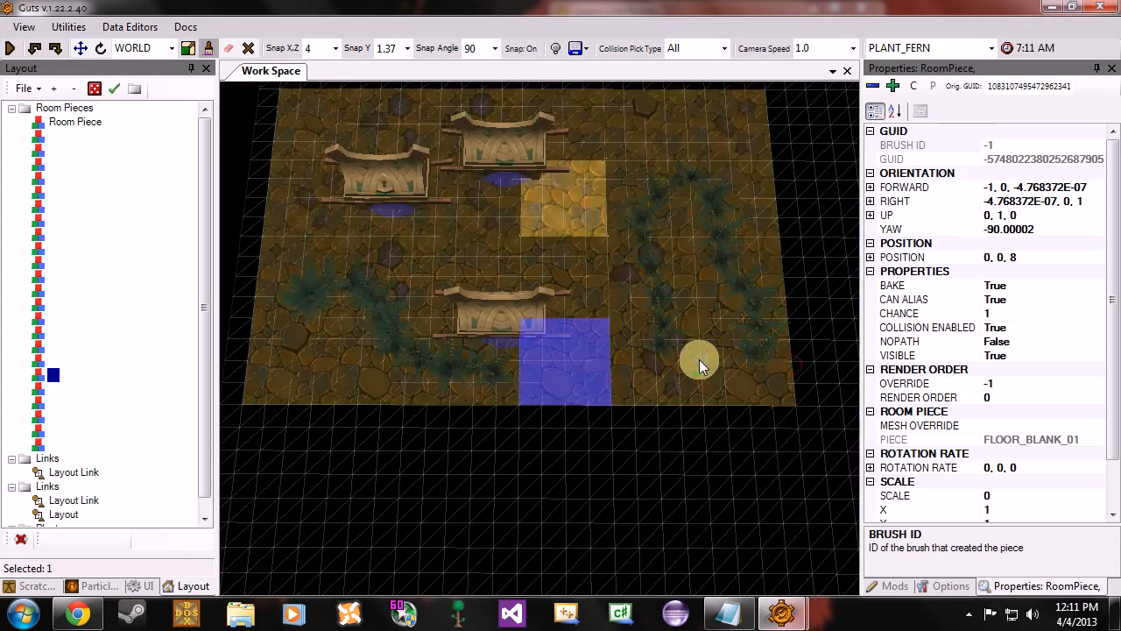
key(w)
key(a)
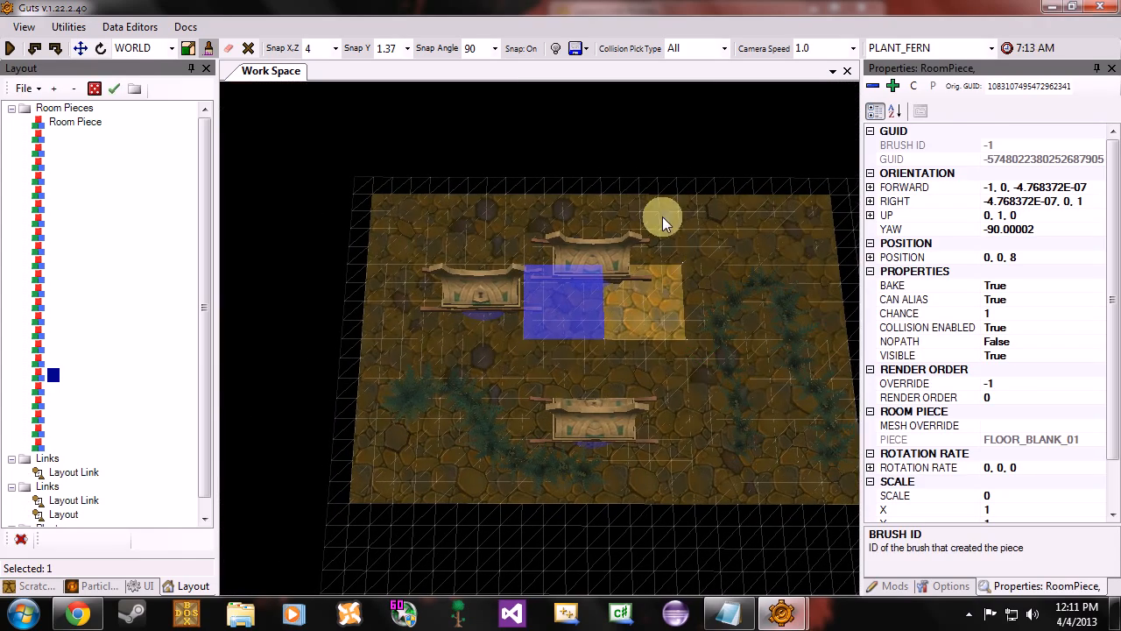
drag(663, 216, 790, 225)
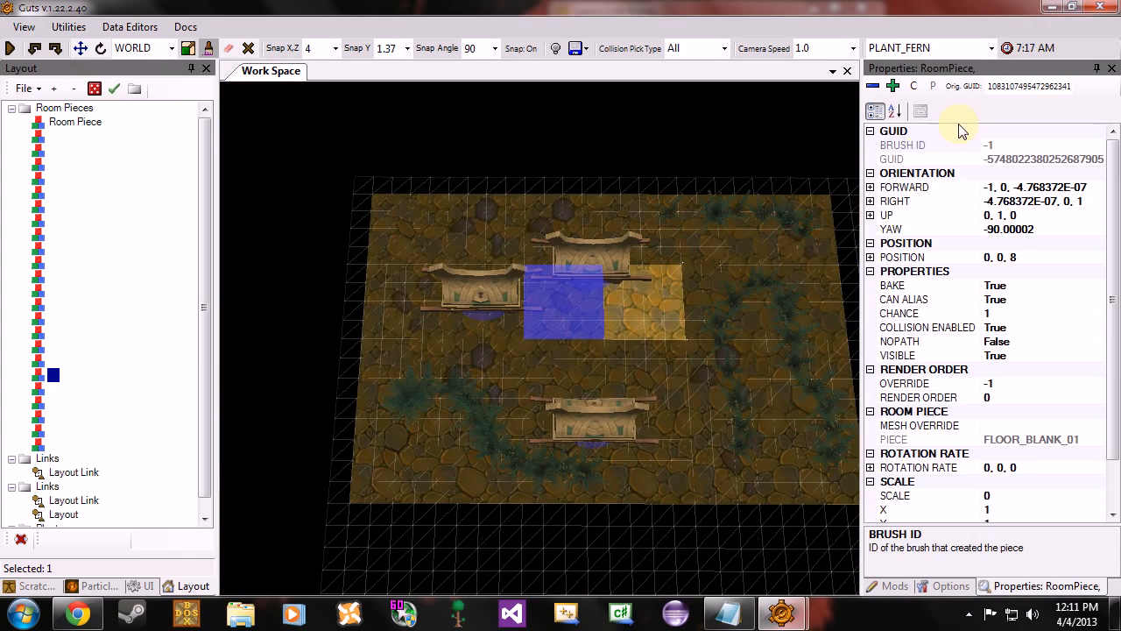
Paint PLANT_LILIES across the floor's front right area and in a row along its back edge.
click(992, 48)
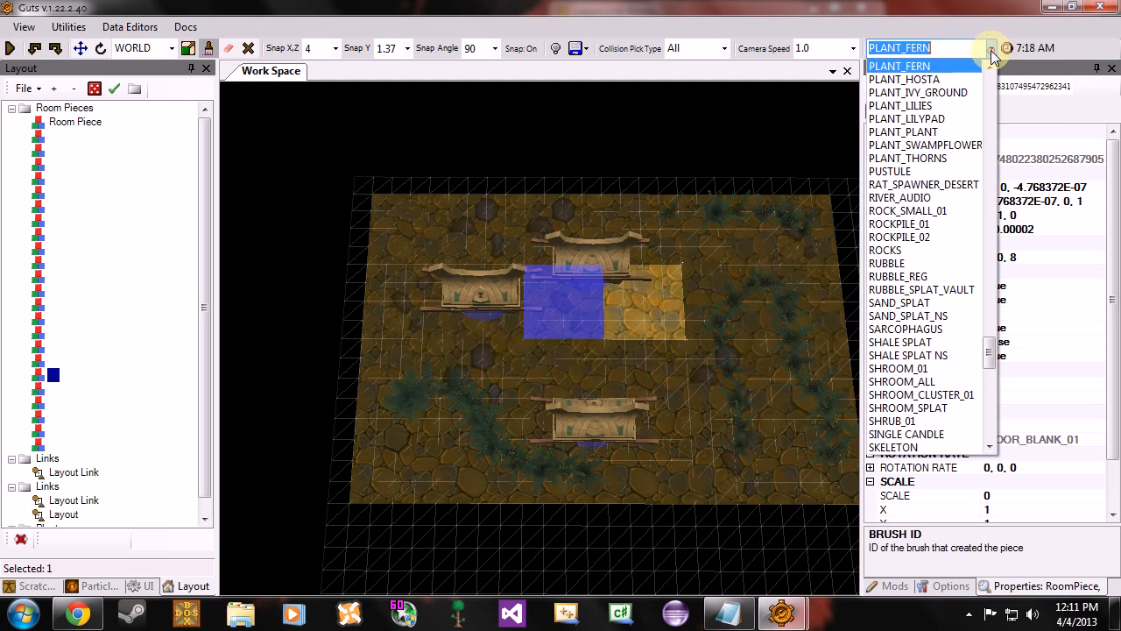
click(935, 106)
mouse_move(743, 347)
mouse_down()
mouse_move(751, 310)
mouse_move(801, 455)
mouse_up()
mouse_move(762, 383)
mouse_down()
mouse_move(768, 441)
mouse_move(744, 466)
mouse_move(612, 445)
mouse_up()
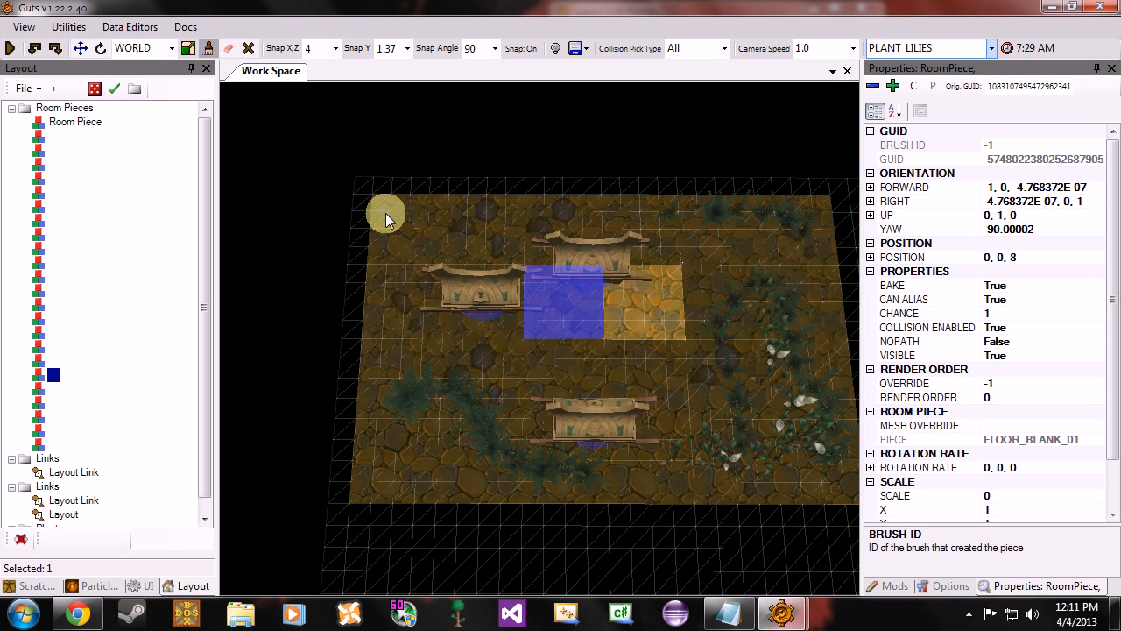
drag(386, 212, 645, 217)
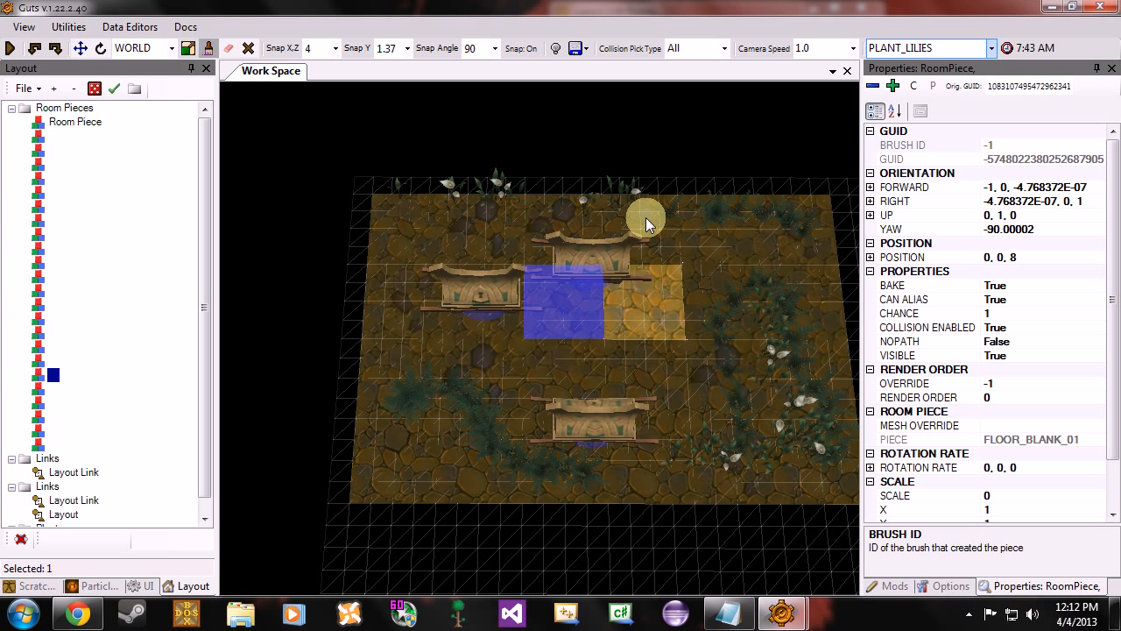
Switch on brush erasing, dismiss the brush editor, and erase PLANT_LILIES along the floor's back edge and in its front right area.
click(11, 107)
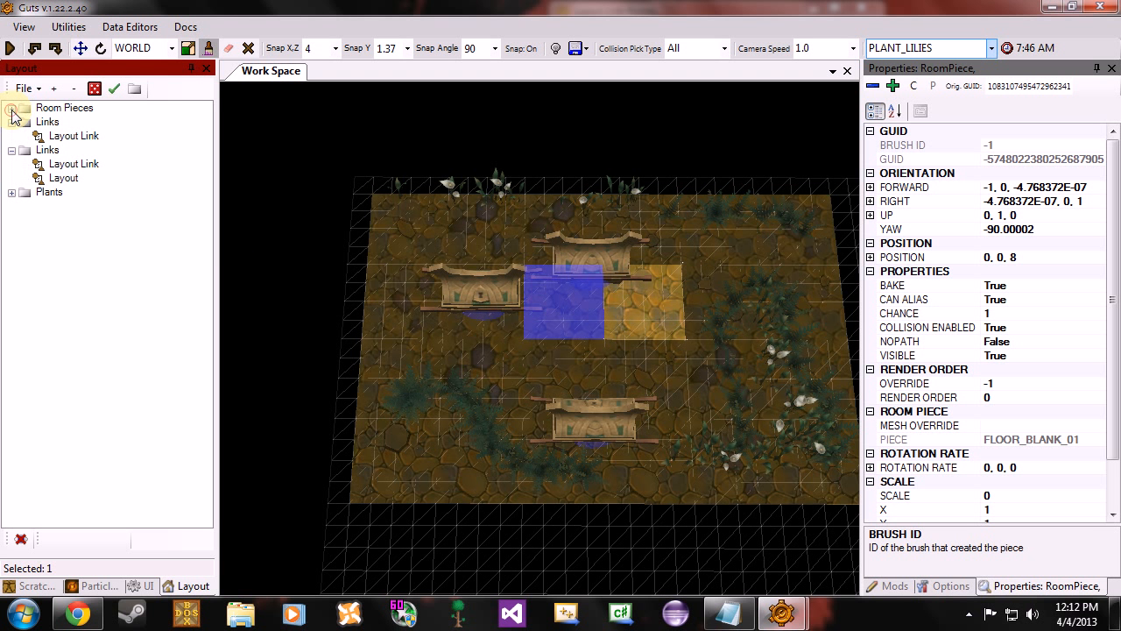
click(228, 49)
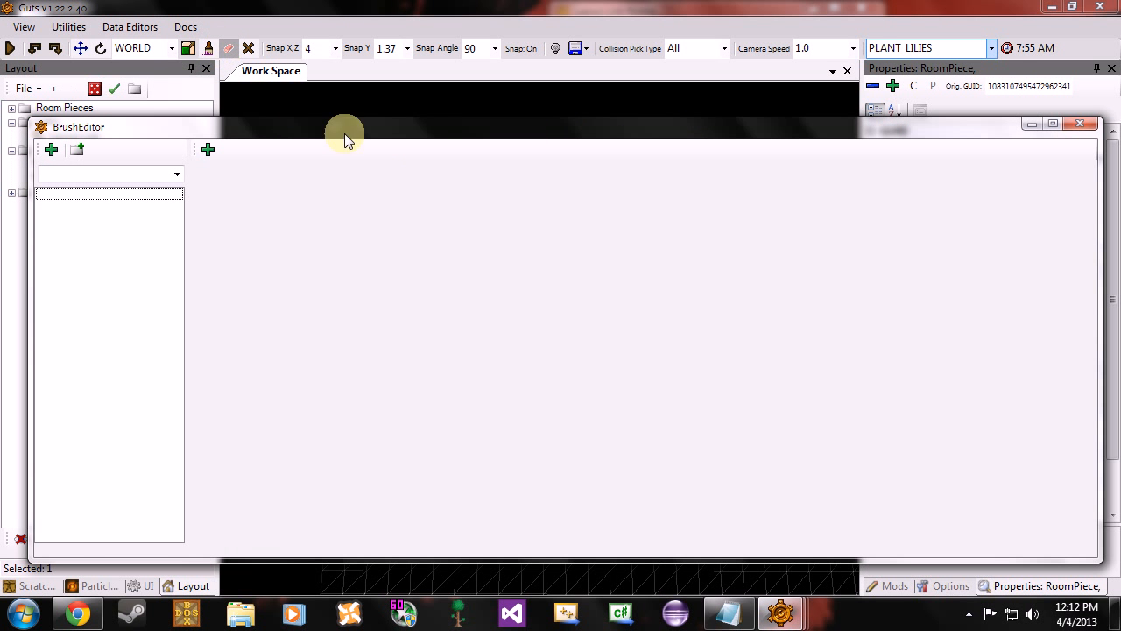
click(1091, 127)
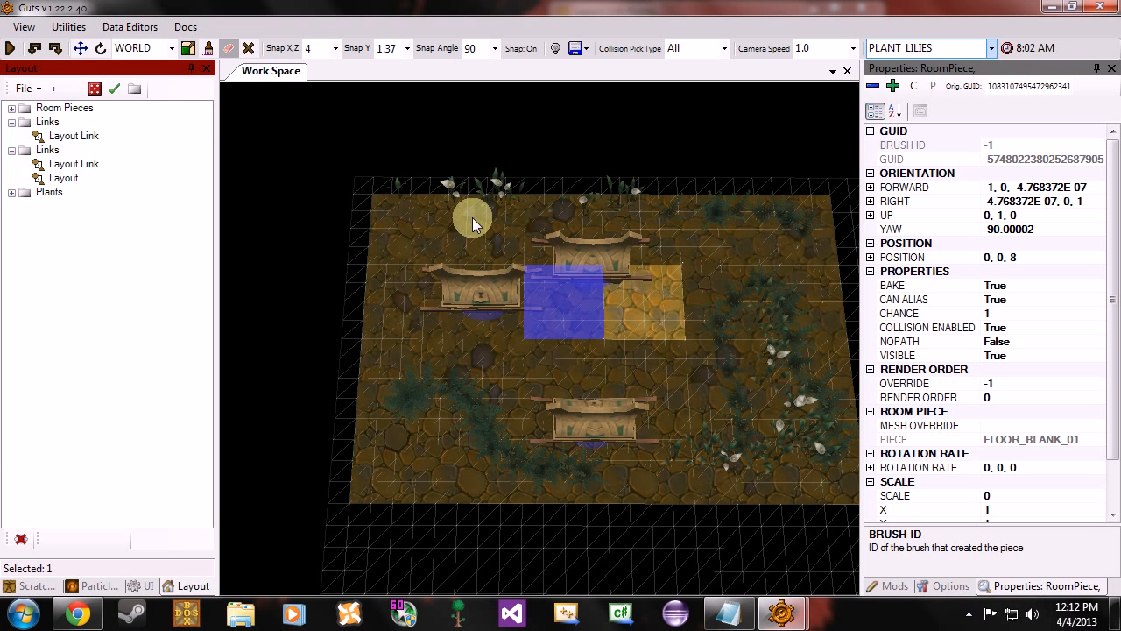
click(723, 357)
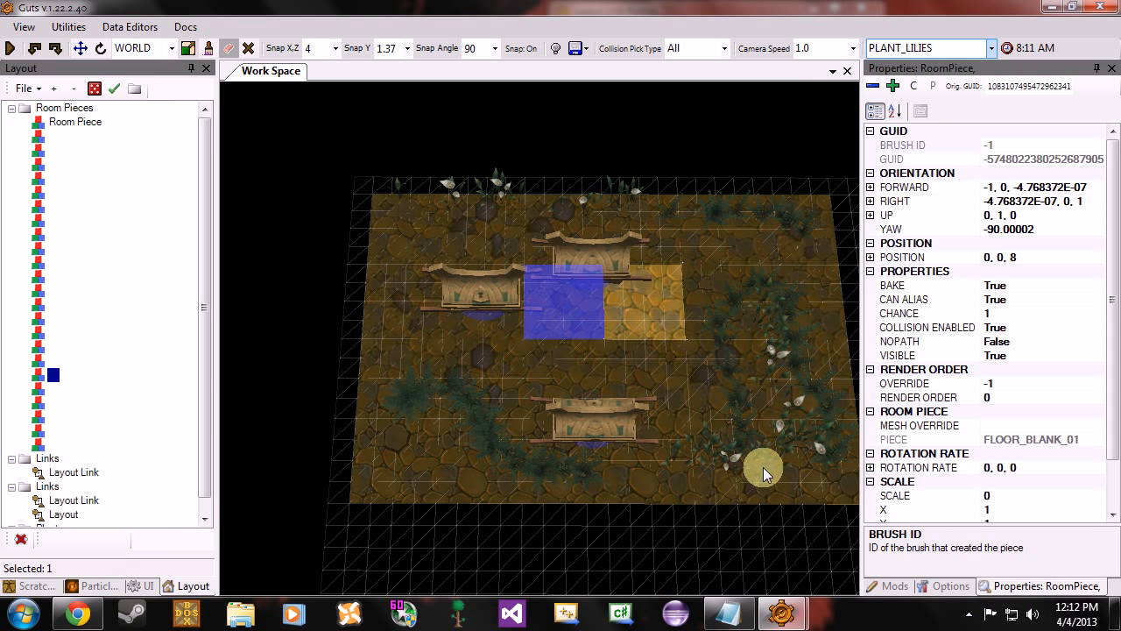
click(764, 310)
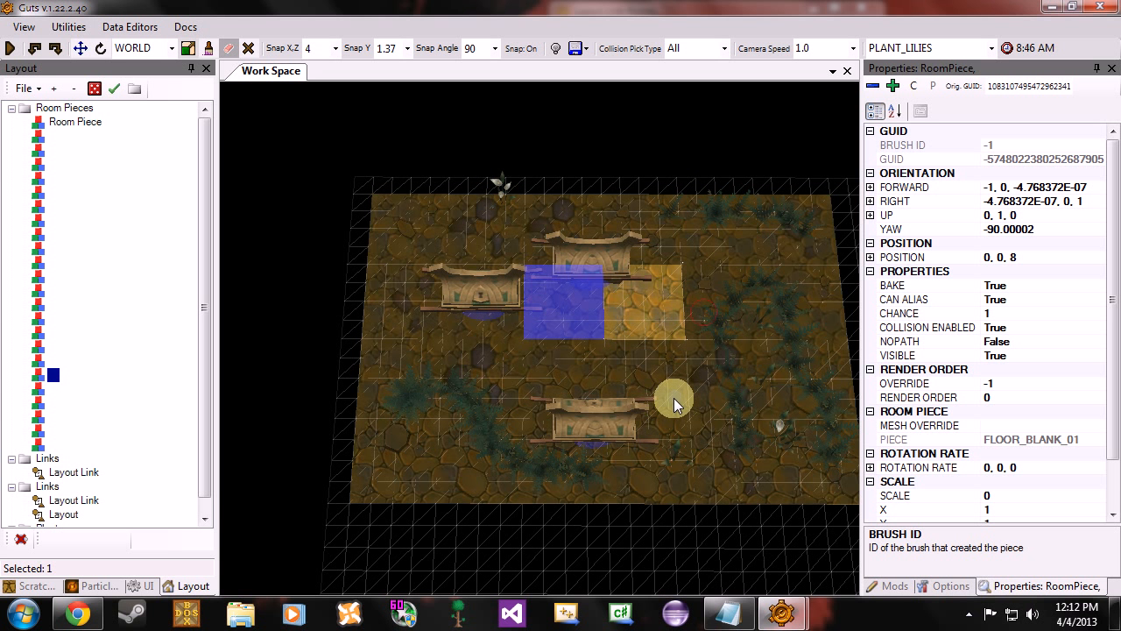
Collapse the Room Pieces group and both Links groups in the layout tree.
click(12, 108)
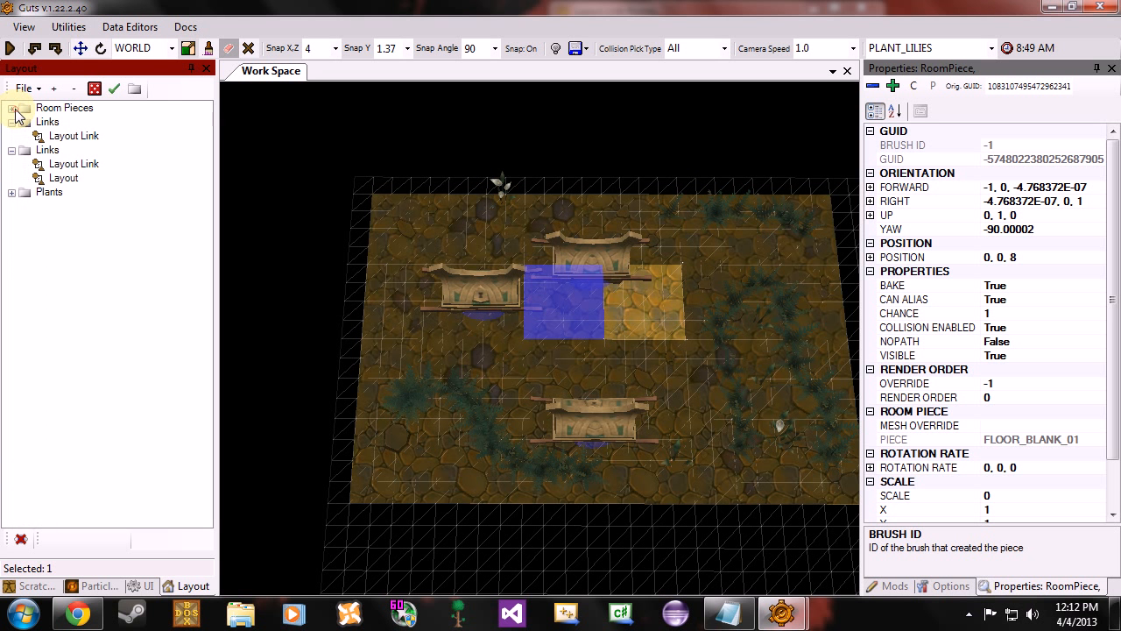
click(12, 122)
click(11, 135)
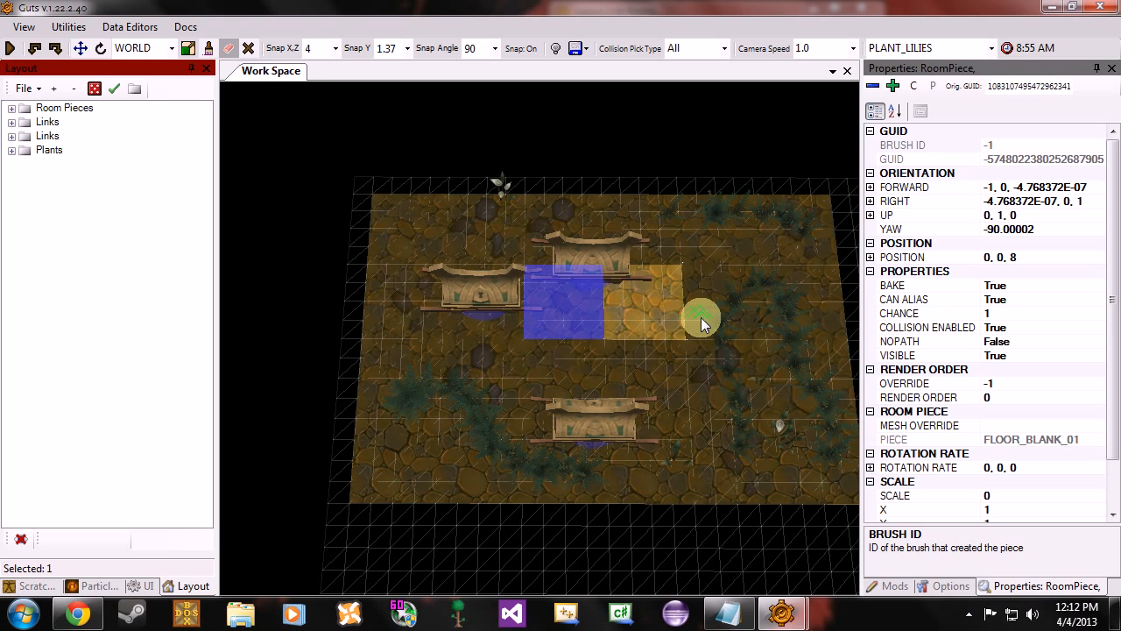
Examine the painted room from several camera positions and view the start options for a floor spot without choosing one.
mouse_move(701, 317)
middle_down()
mouse_move(701, 279)
mouse_move(701, 305)
middle_up()
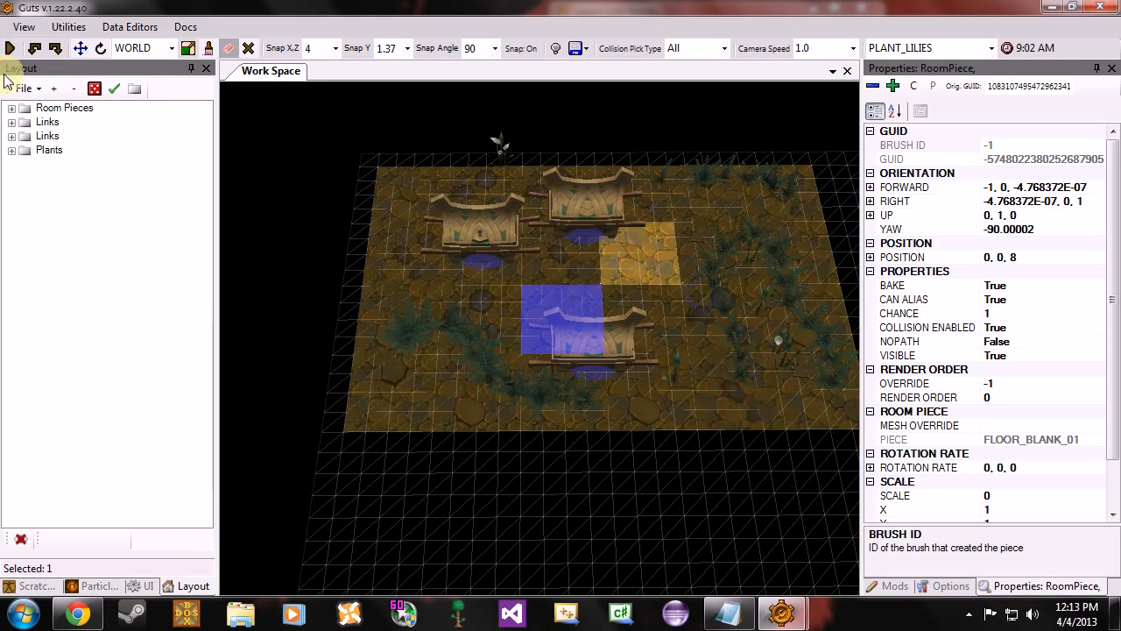
scroll(741, 261, up, 2)
key(w)
scroll(753, 263, down, 1)
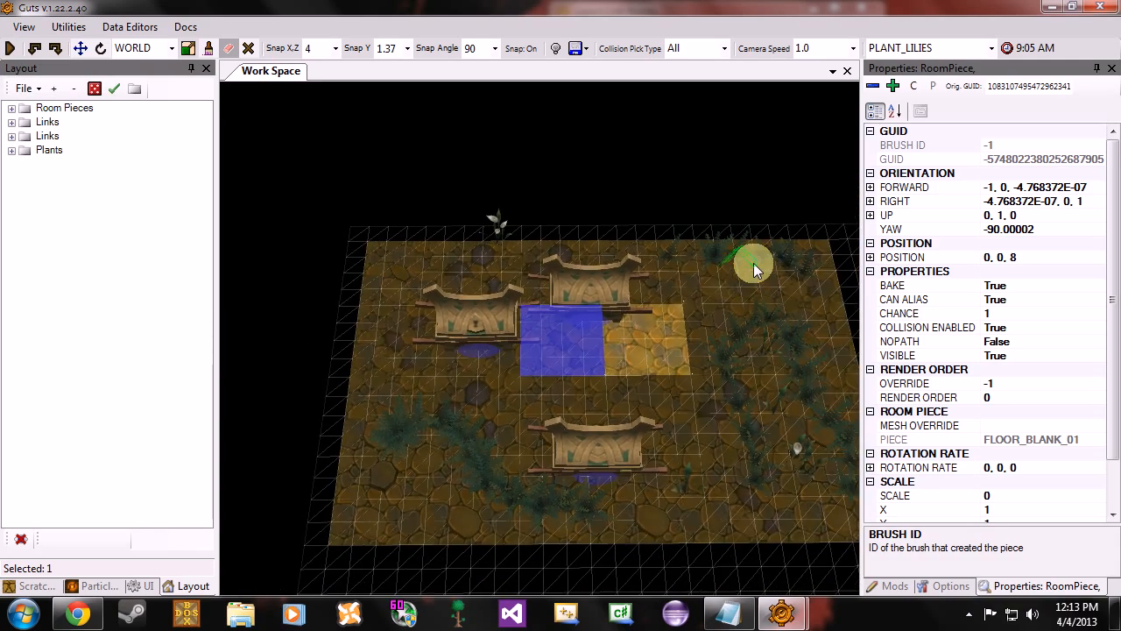
scroll(759, 336, up, 2)
key(d)
scroll(736, 355, down, 2)
scroll(736, 355, up, 2)
key(s)
key(a)
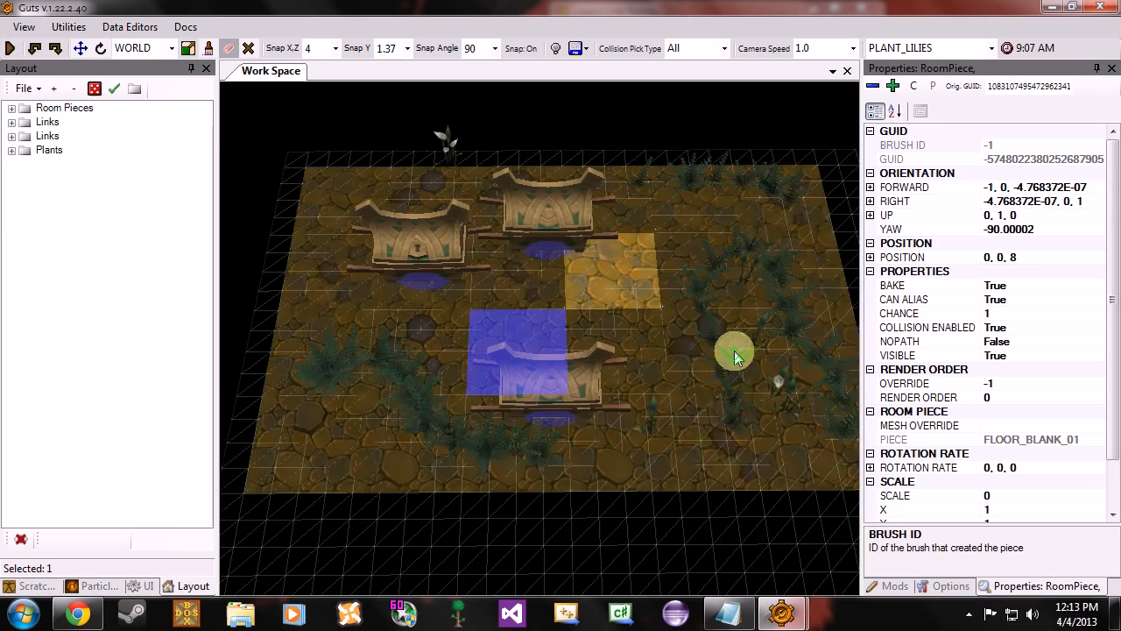
key(d)
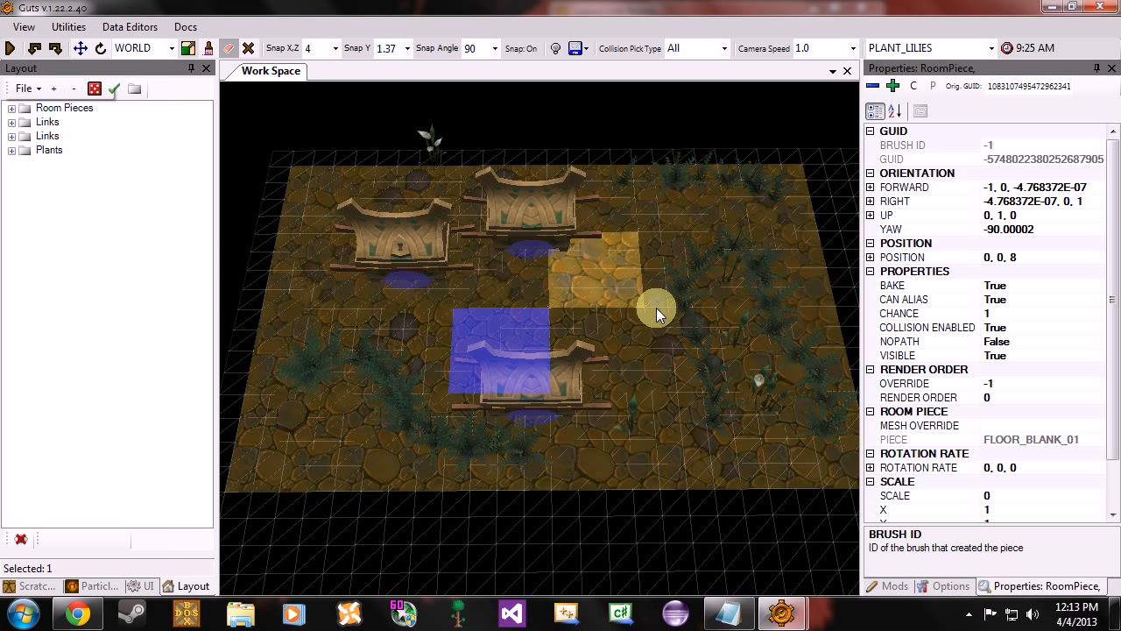
key(w)
right_click(677, 232)
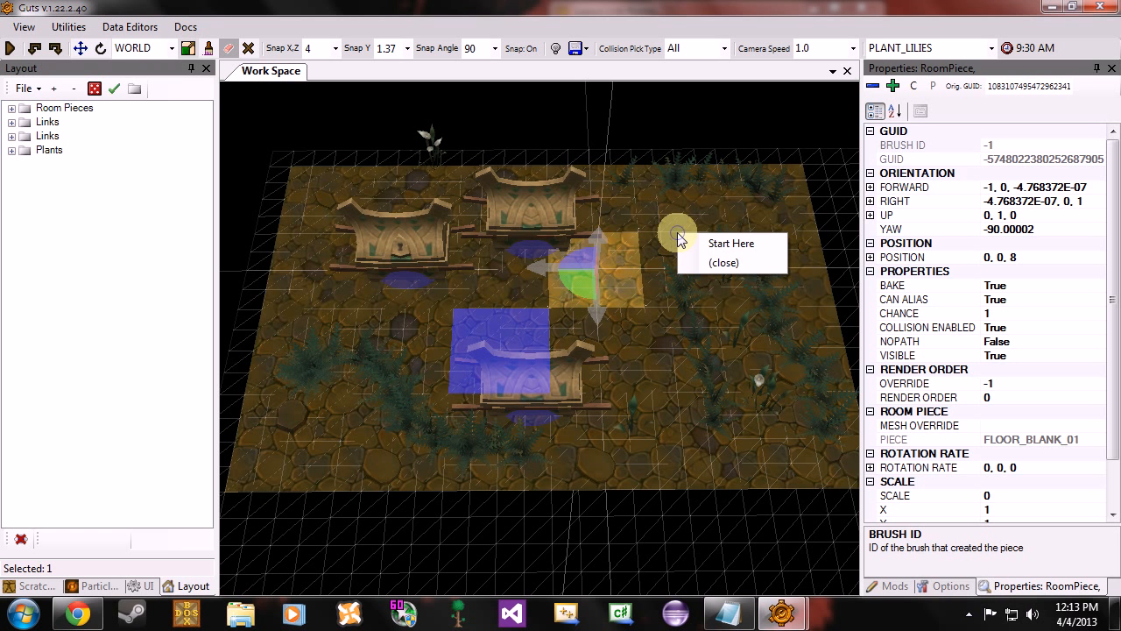
click(733, 265)
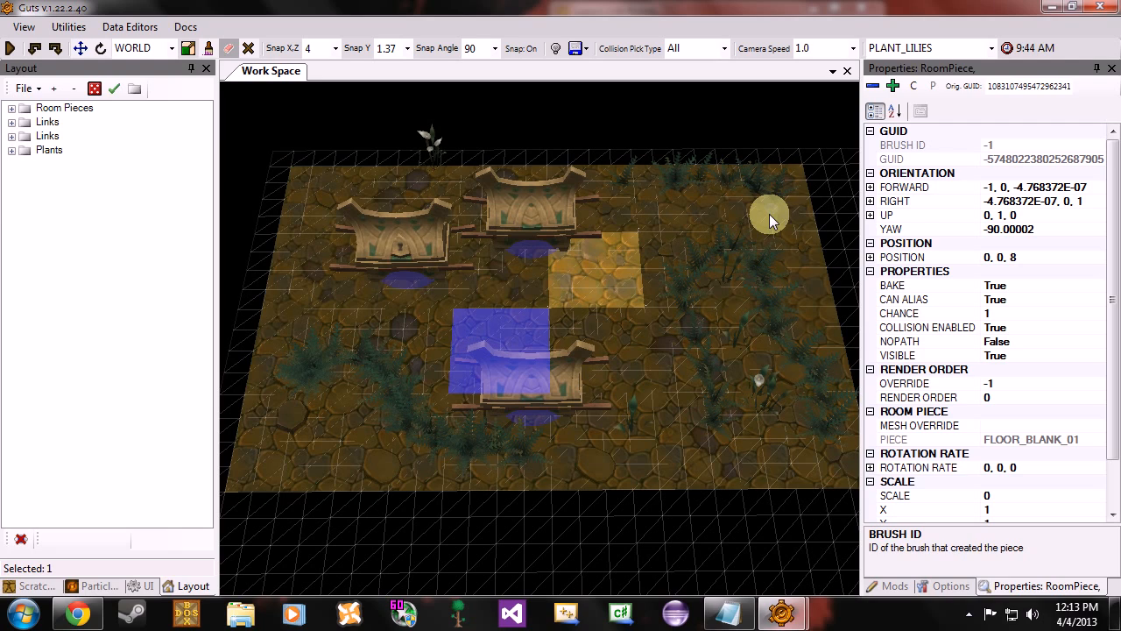
Inspect the whole room from far and near distances and from a rotated camera angle.
scroll(769, 214, down, 5)
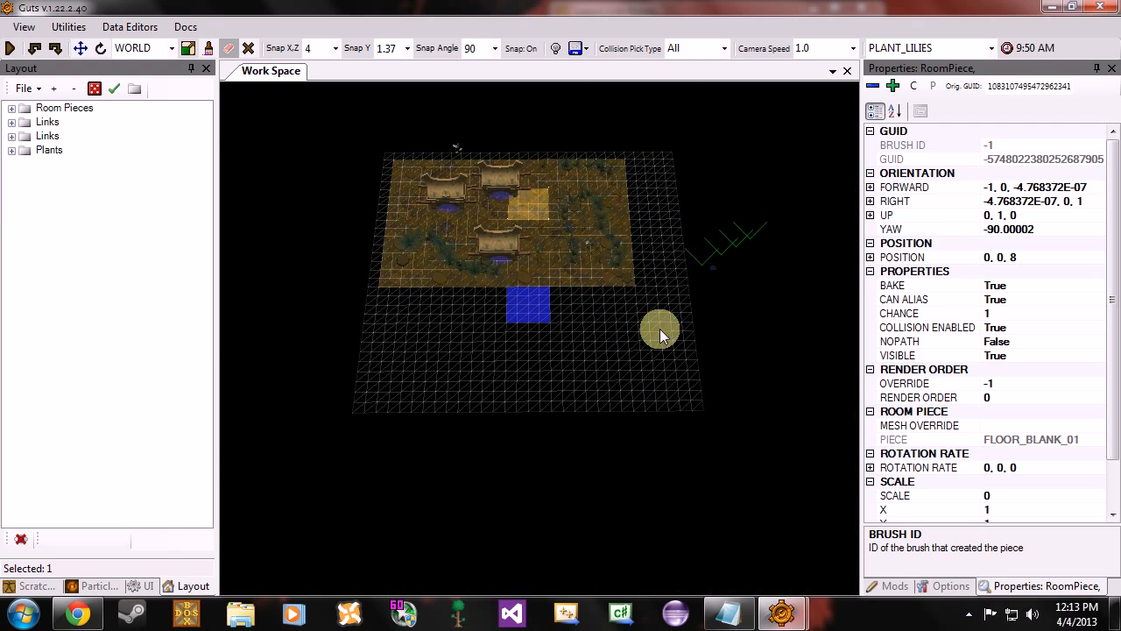
scroll(679, 257, up, 5)
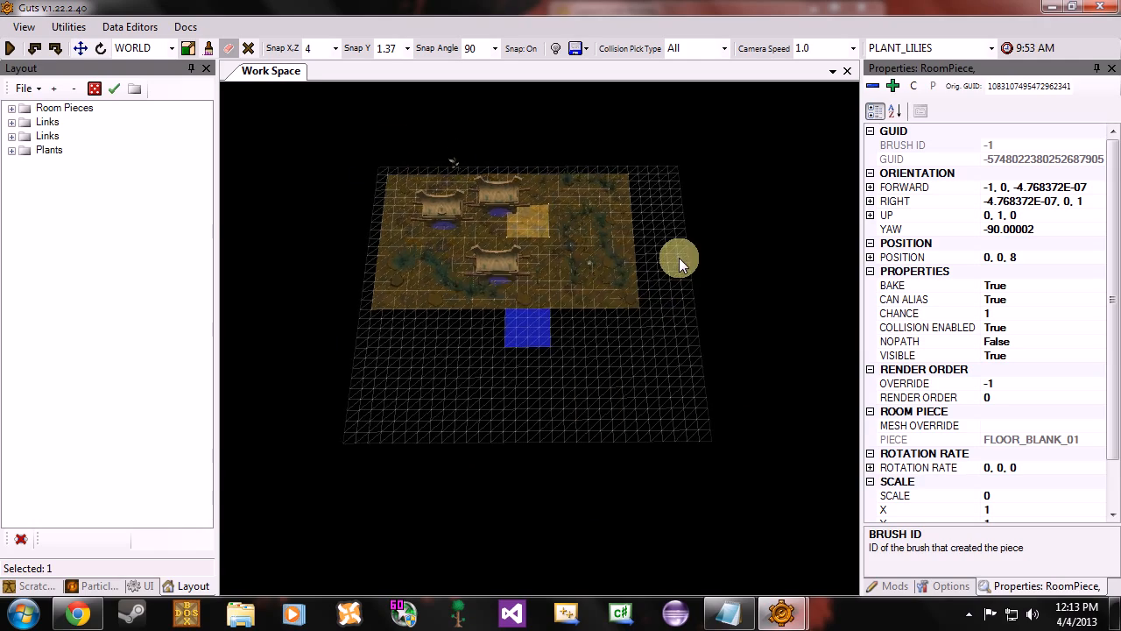
scroll(679, 259, up, 3)
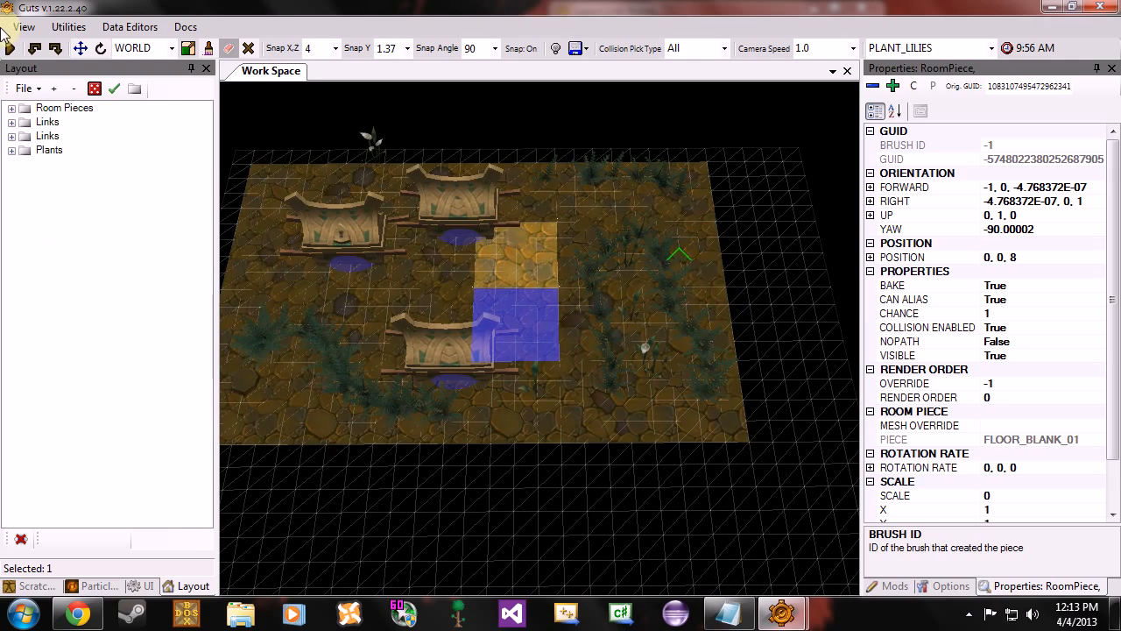
scroll(658, 219, down, 4)
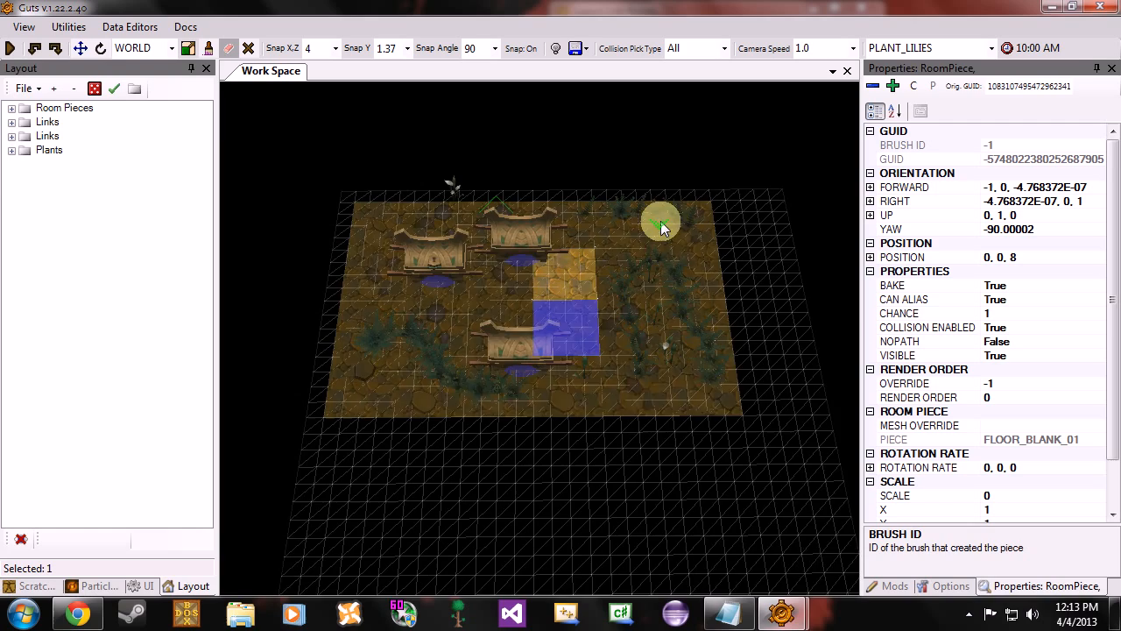
right_drag(645, 374, 791, 242)
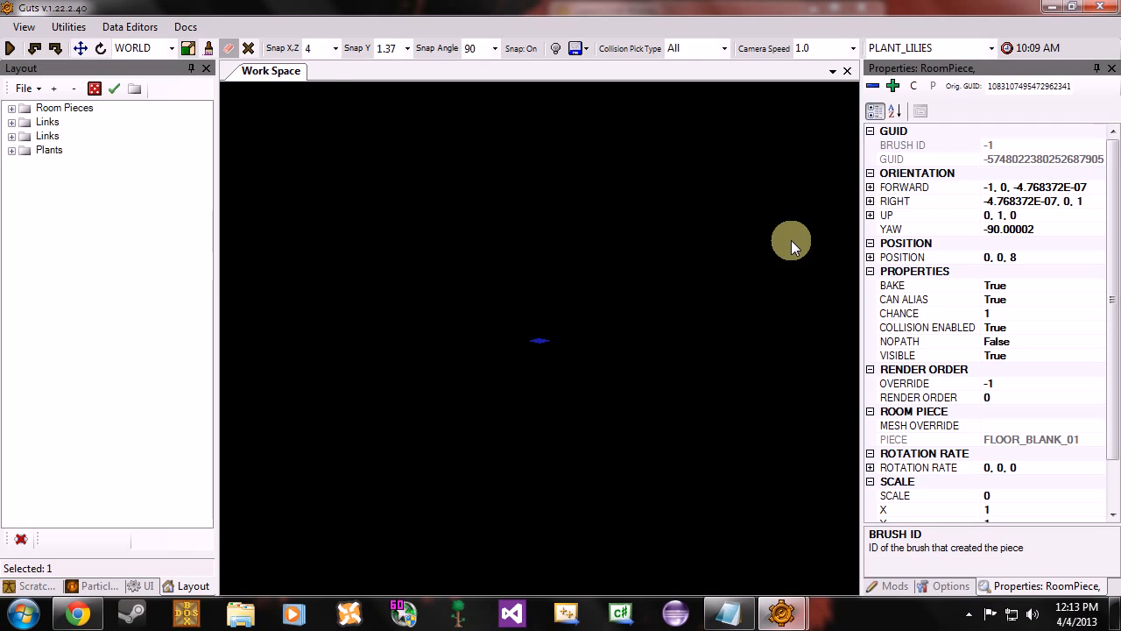
right_drag(567, 326, 536, 422)
key(s)
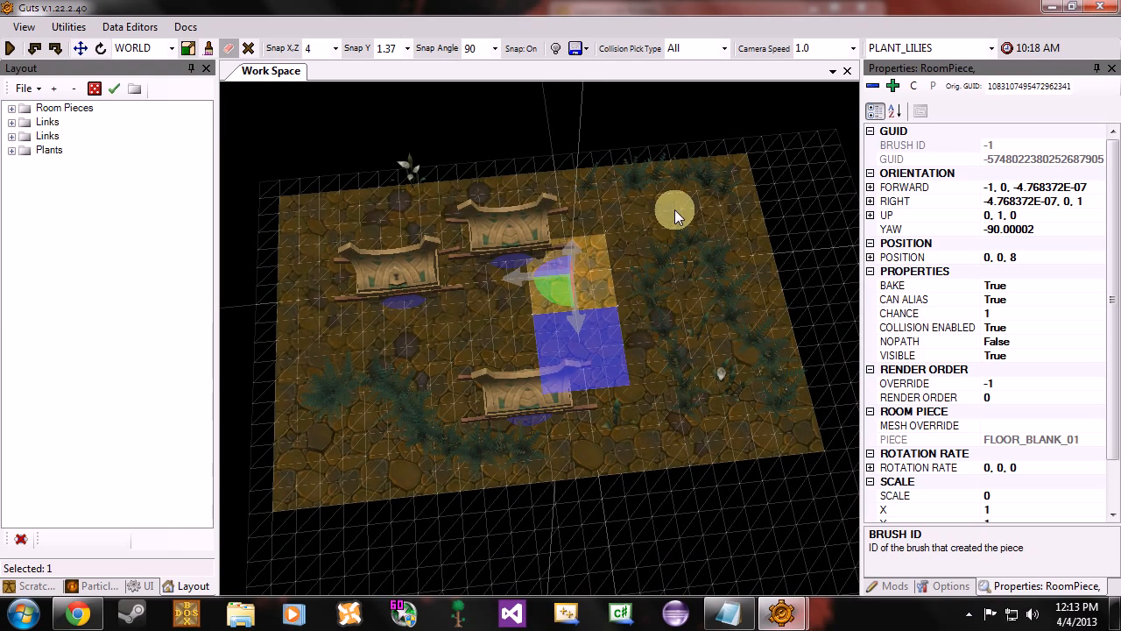
Start a playtest from the floor's back right area and walk the character across the floor through the plants.
right_click(674, 210)
click(726, 219)
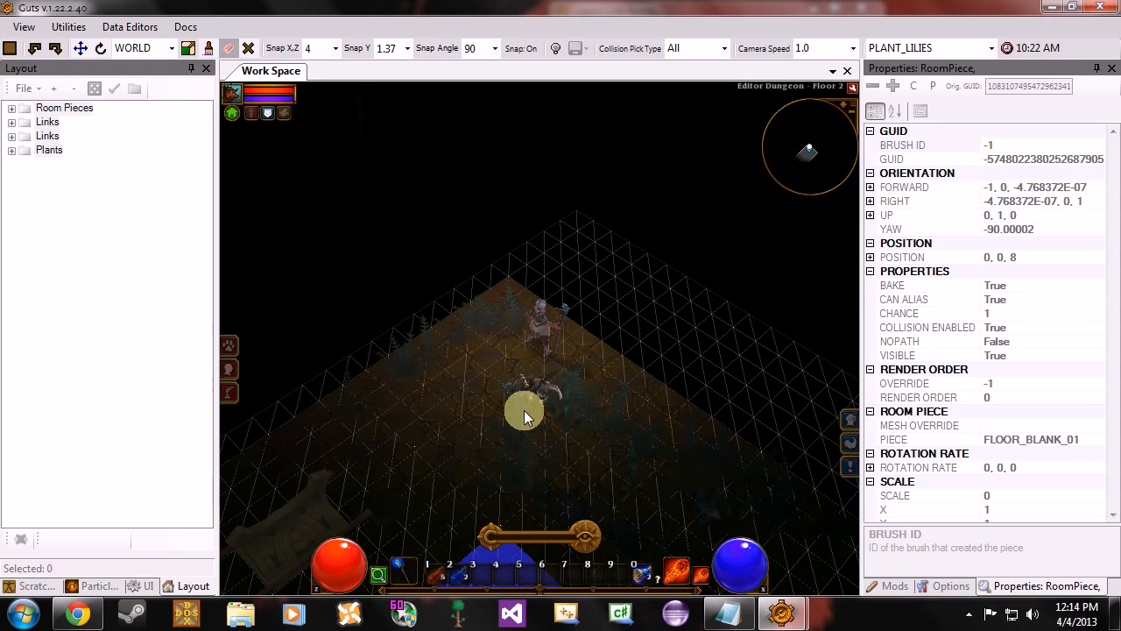
click(486, 412)
drag(486, 412, 579, 359)
click(427, 382)
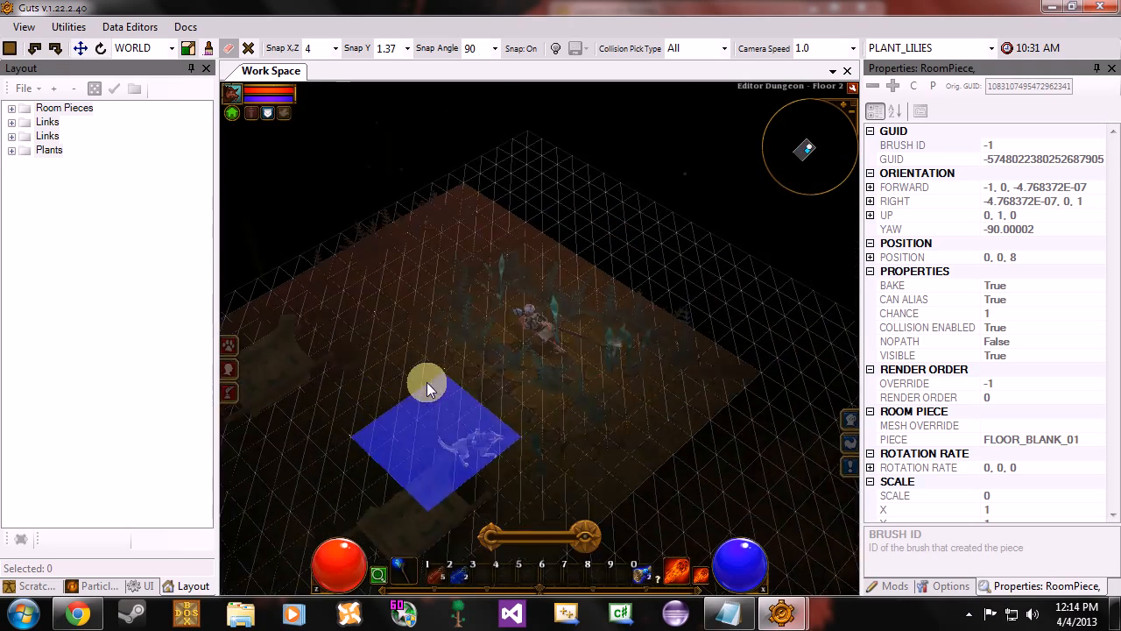